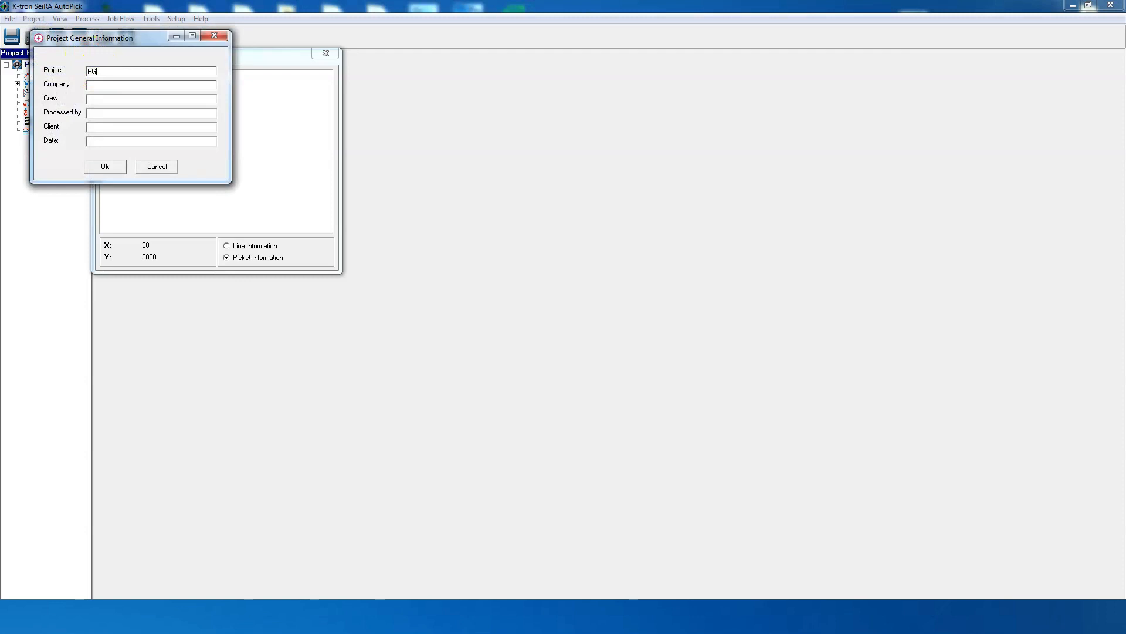
# - Complete the project's general information with company ABC, crew X1, the processor's name, client EP and date 30-10-2018
pyautogui.click(109, 87)
pyautogui.write('ABC')
pyautogui.click(108, 99)
pyautogui.write('X1')
pyautogui.click(117, 111)
pyautogui.write('K')
pyautogui.write('EP')
pyautogui.write('30-10-2018')
pyautogui.click(117, 165)
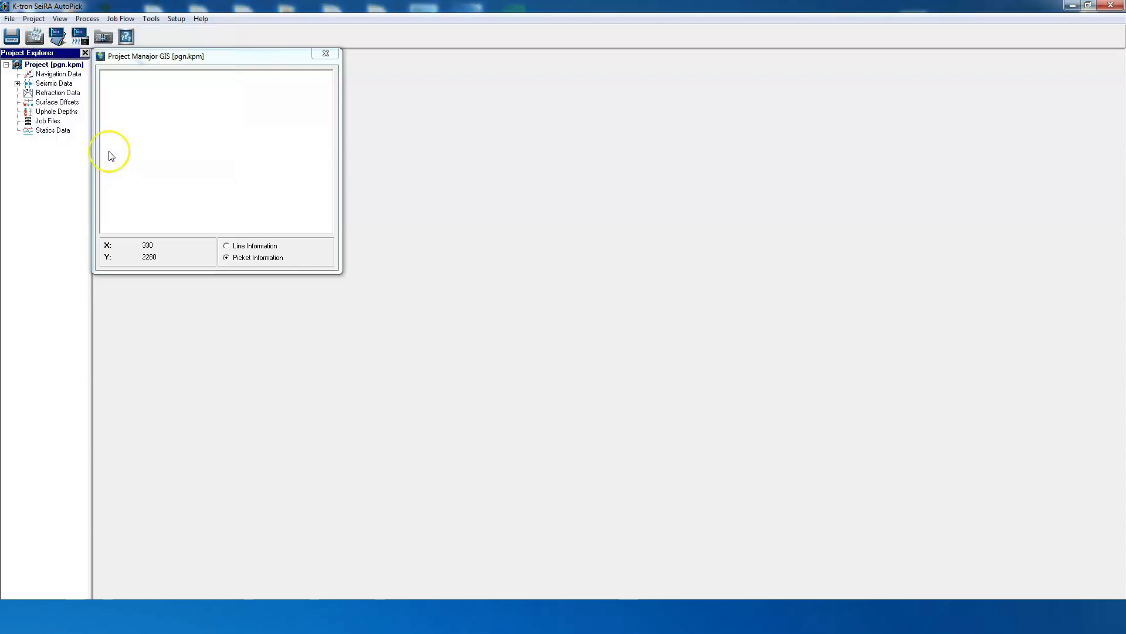
# - Load the navigation data files dhl-39.dbo, dhl-40.dbo, dhl-41.dbo and dhl-42.dbo into the project
pyautogui.click(33, 19)
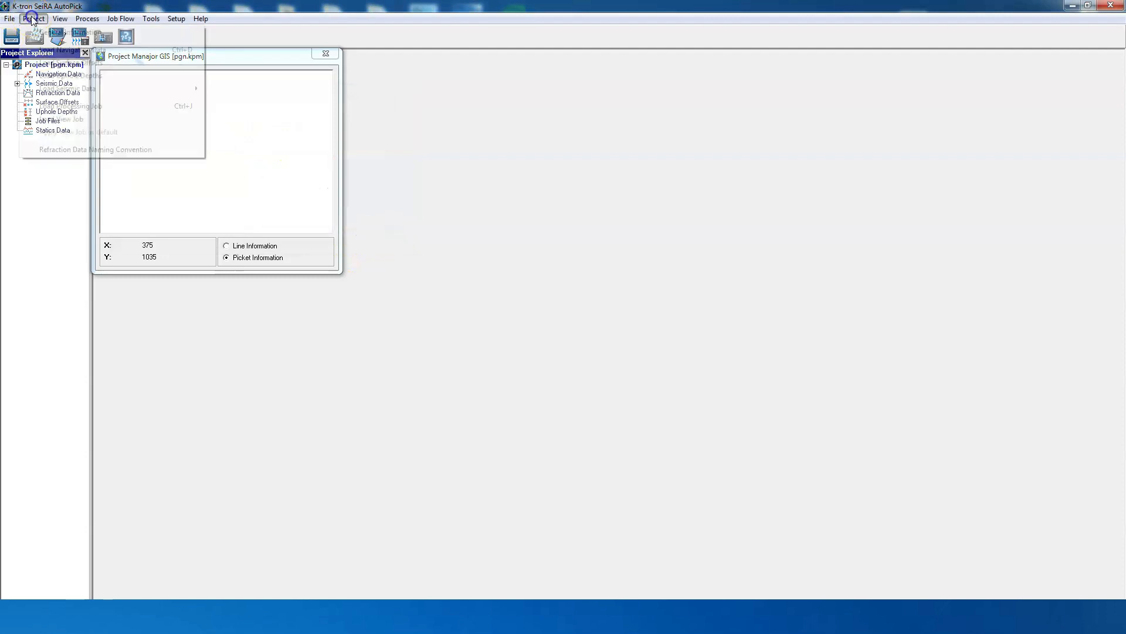
pyautogui.click(94, 50)
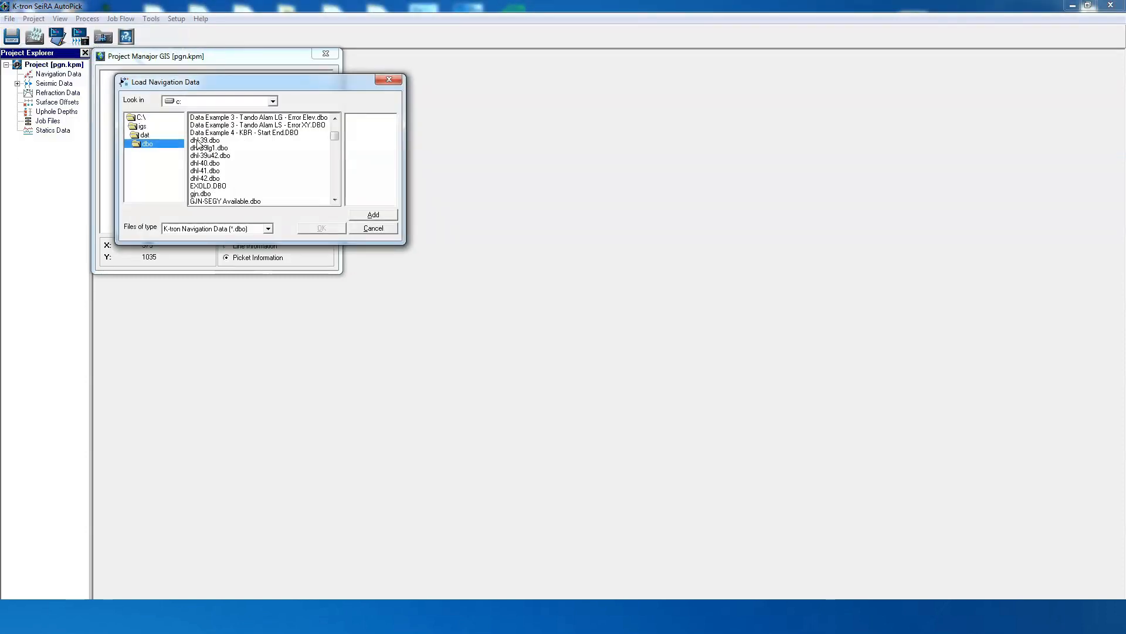
pyautogui.click(198, 141)
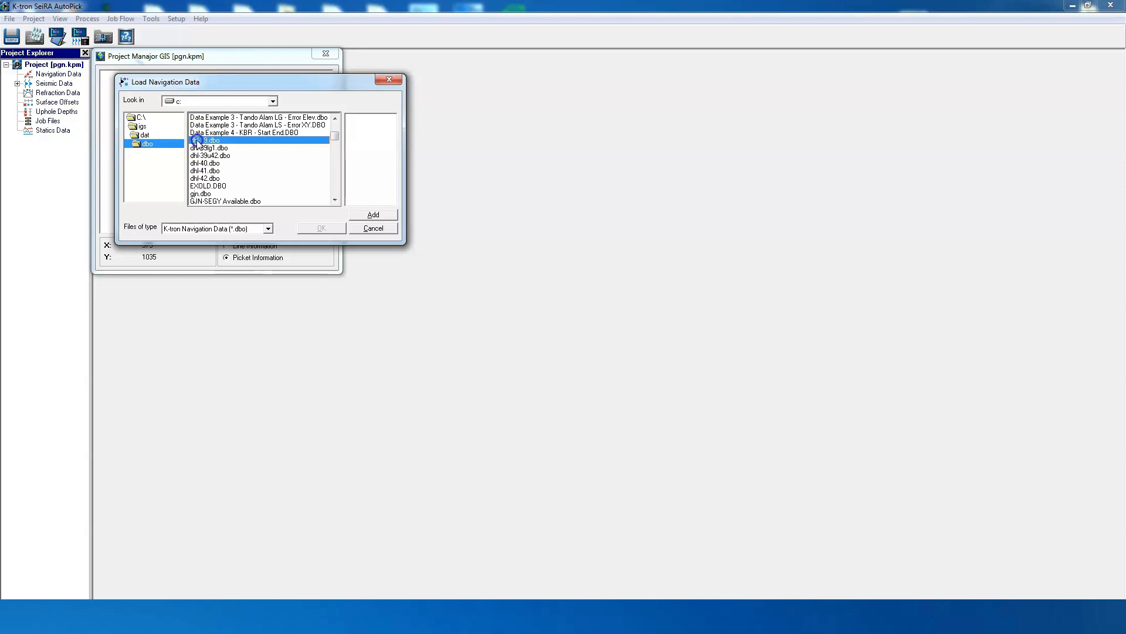
pyautogui.keyDown('ctrl'); pyautogui.click(199, 163); pyautogui.keyUp('ctrl')
pyautogui.keyDown('ctrl'); pyautogui.click(199, 170); pyautogui.keyUp('ctrl')
pyautogui.keyDown('ctrl'); pyautogui.click(199, 179); pyautogui.keyUp('ctrl')
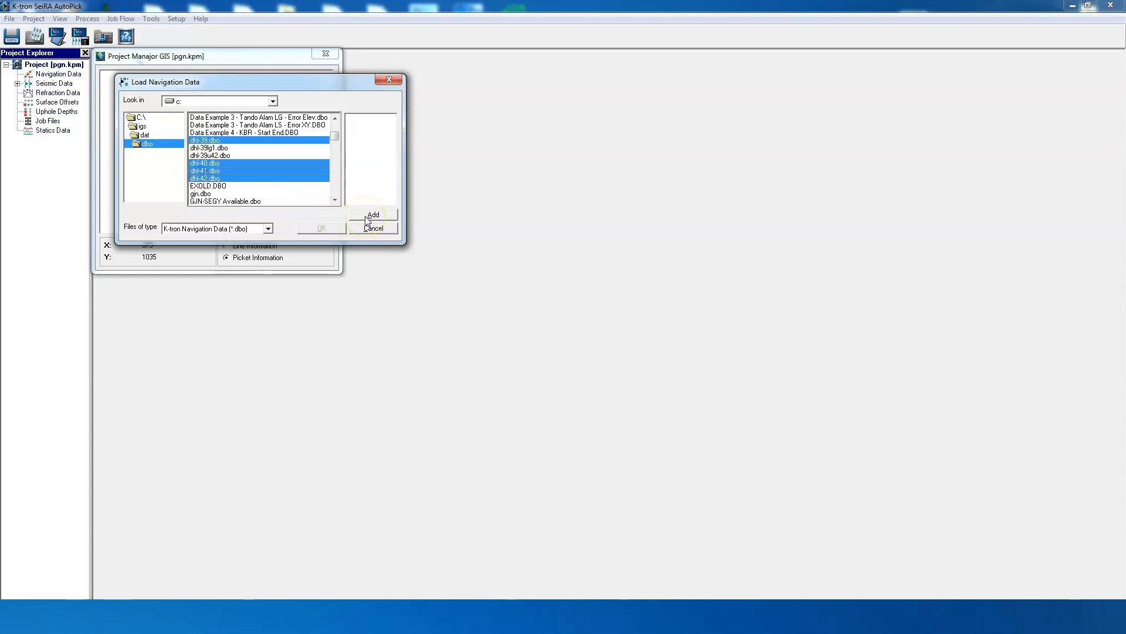
pyautogui.click(365, 216)
pyautogui.click(324, 228)
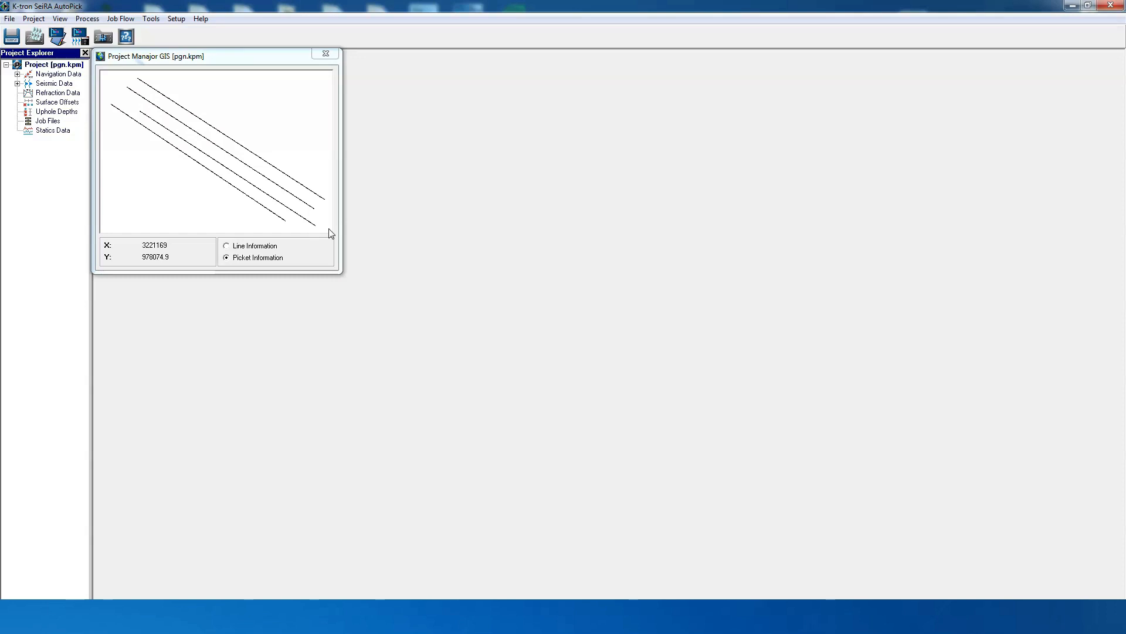
pyautogui.click(168, 210)
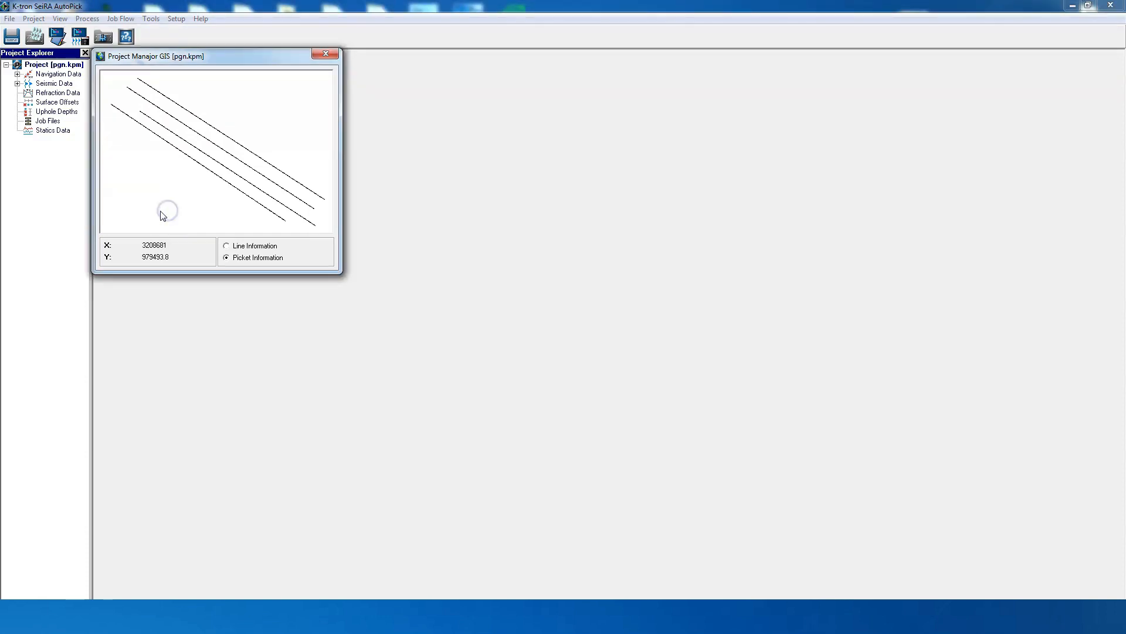
# - Create a new offsets/depths table with 24 points
pyautogui.click(9, 18)
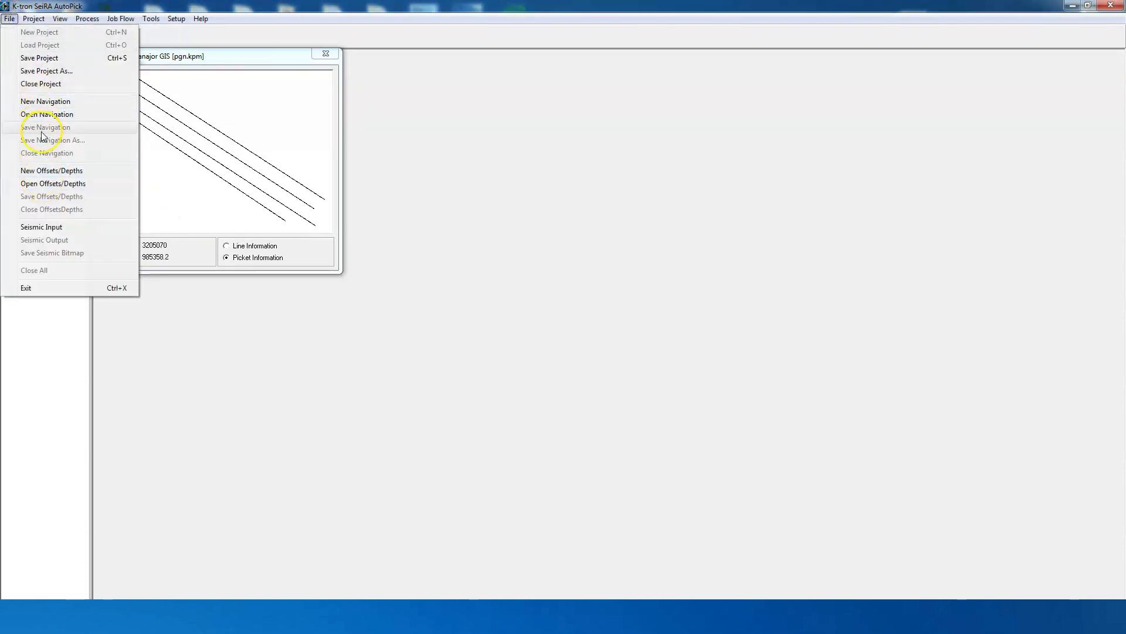
pyautogui.click(41, 172)
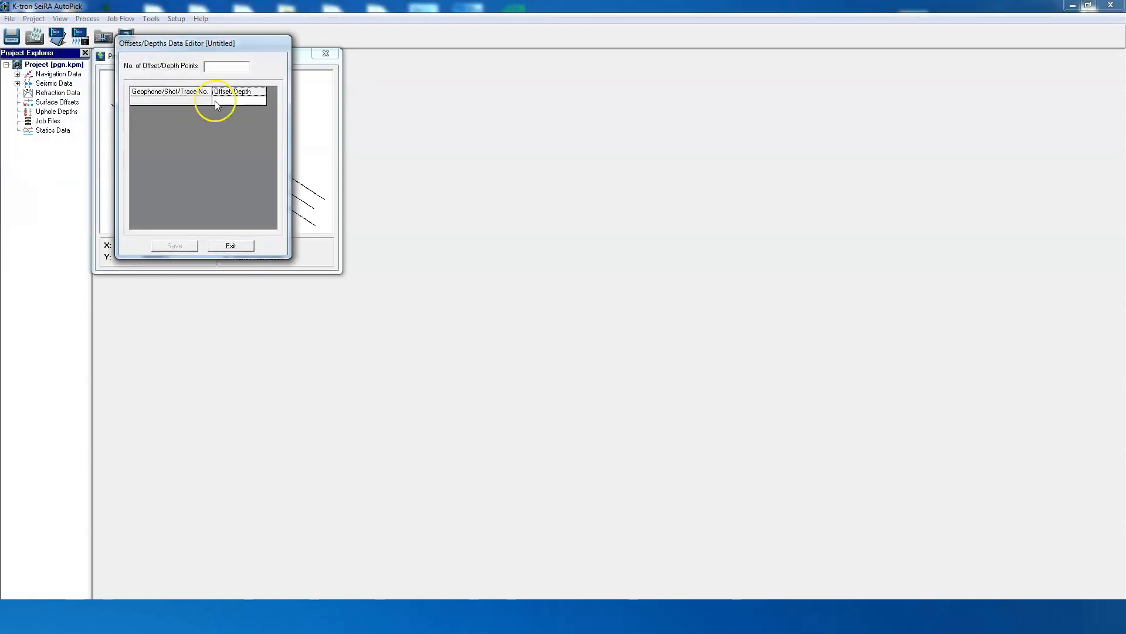
pyautogui.click(220, 68)
pyautogui.write('24')
pyautogui.press('Return')
pyautogui.click(240, 106)
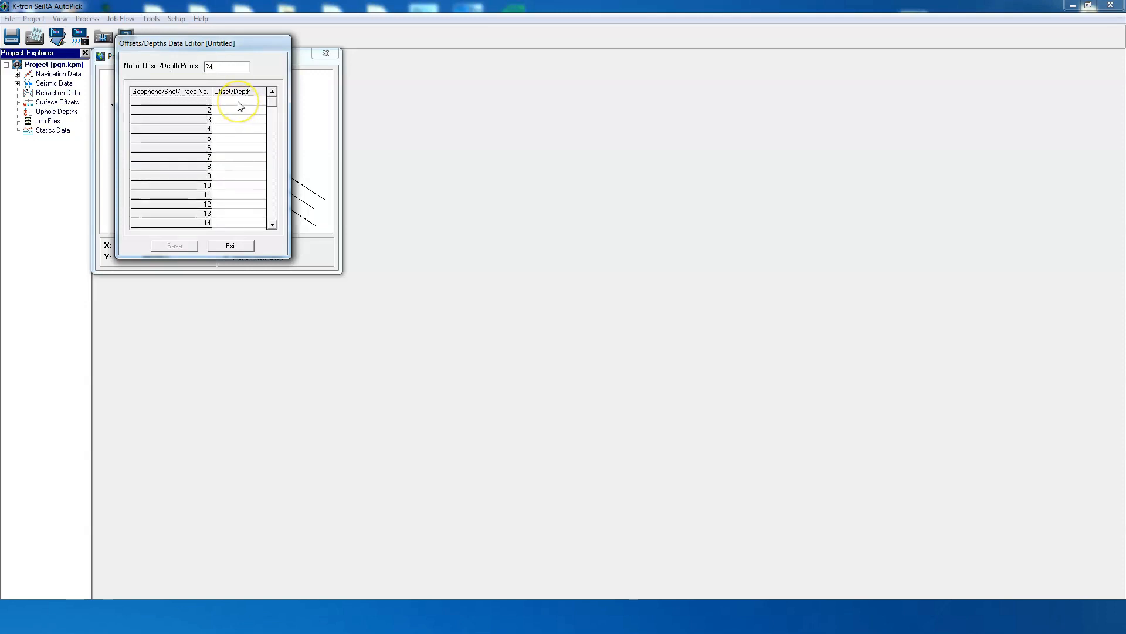
# - Enter offsets 5, 10 and 15 for the first three geophones and discard the untitled table
pyautogui.click(240, 106)
pyautogui.write('5')
pyautogui.press('Return')
pyautogui.click(237, 104)
pyautogui.click(240, 111)
pyautogui.write('10')
pyautogui.press('Return')
pyautogui.click(241, 121)
pyautogui.write('1')
pyautogui.press('Return')
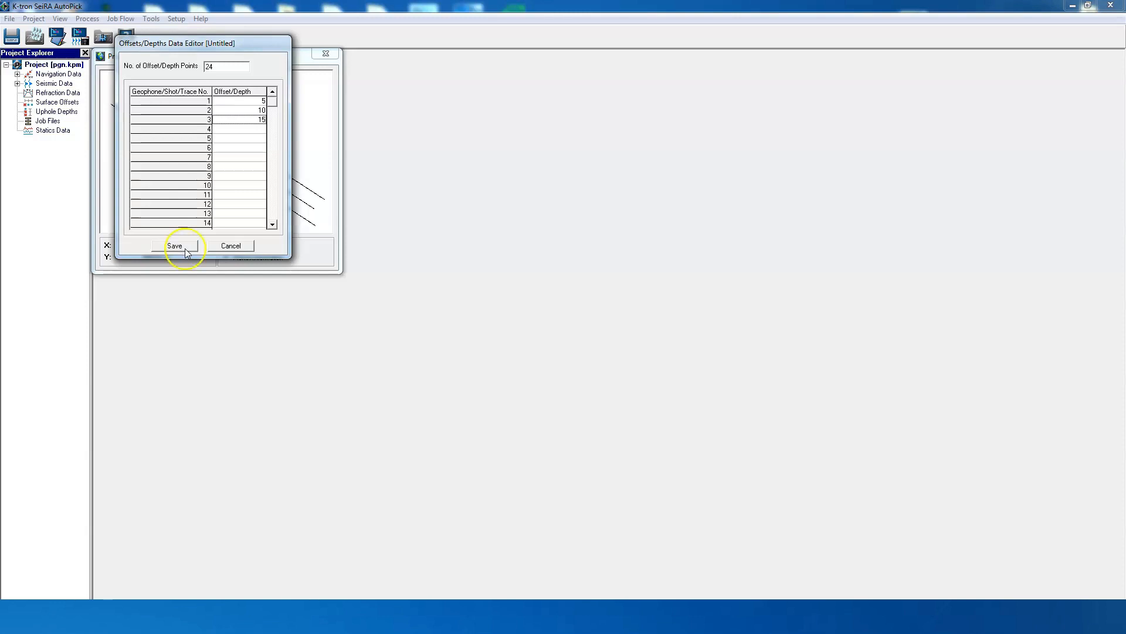
pyautogui.click(231, 245)
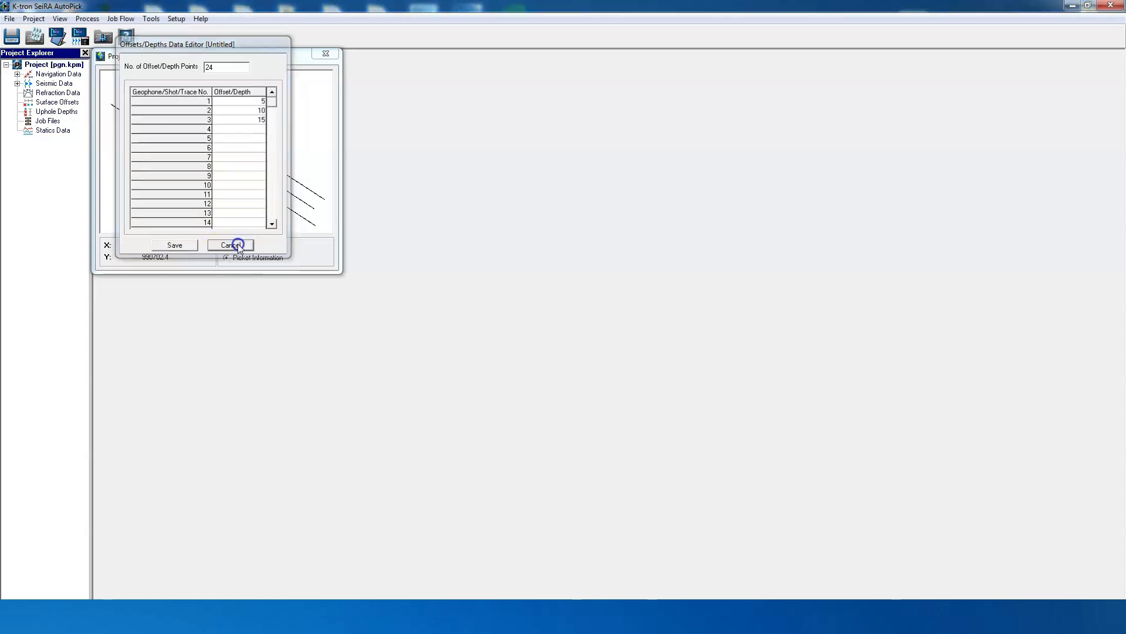
# - Open the existing DHL-surface offsets file, review its full list of geophone offsets and close the editor
pyautogui.click(9, 18)
pyautogui.click(46, 183)
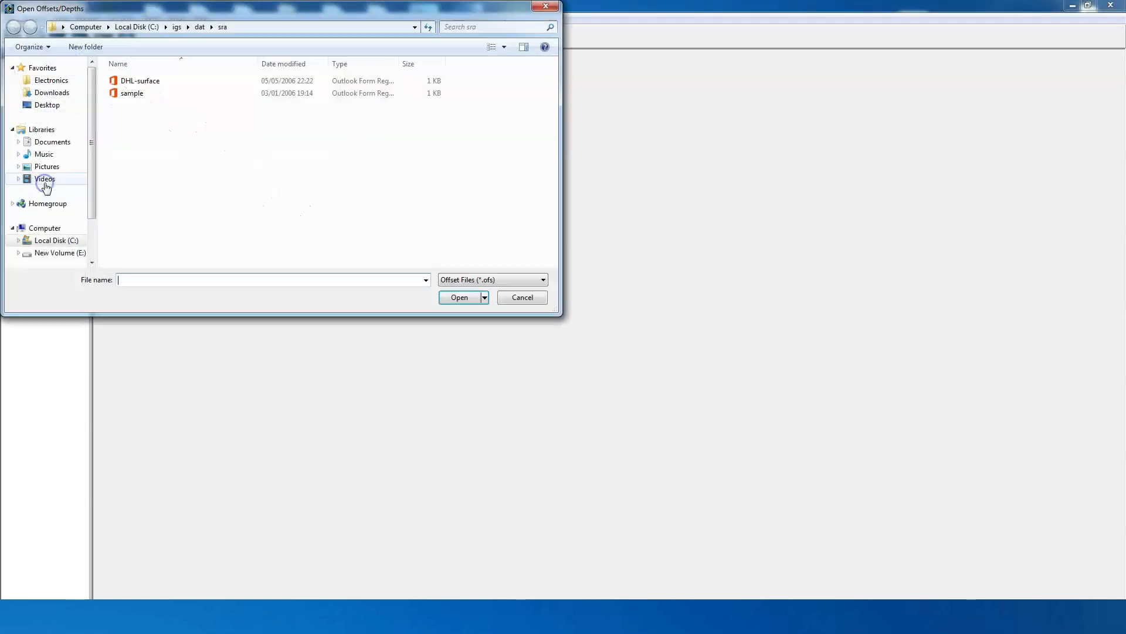
pyautogui.doubleClick(124, 84)
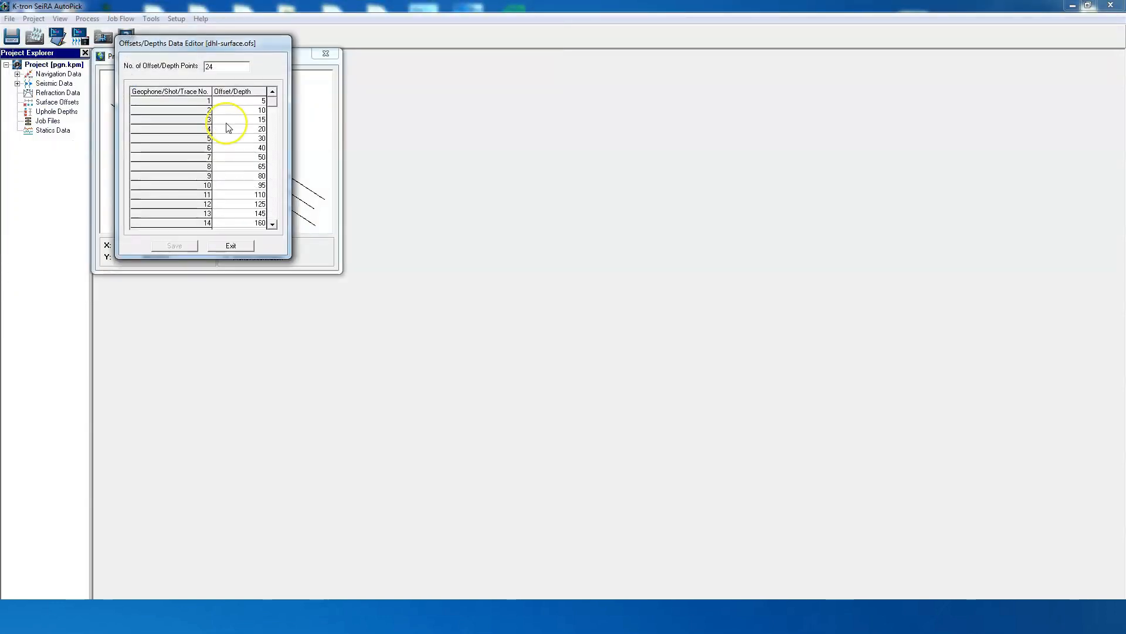
pyautogui.moveTo(272, 100); pyautogui.dragTo(275, 146)
pyautogui.click(275, 225)
pyautogui.click(275, 225)
pyautogui.click(275, 226)
pyautogui.click(274, 226)
pyautogui.click(244, 246)
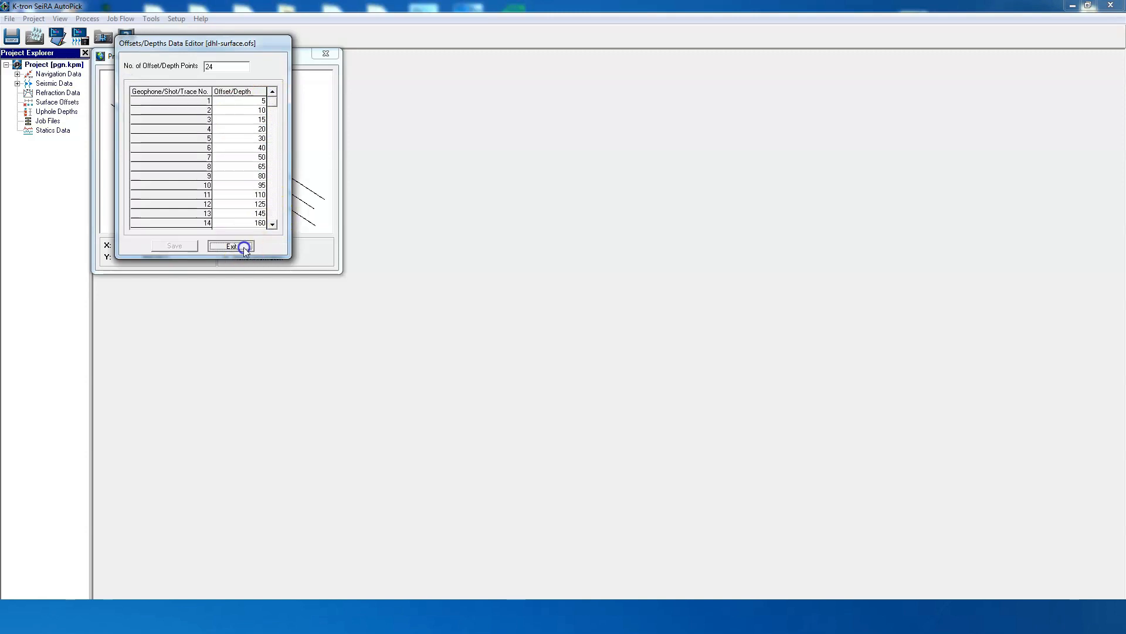
# - Load the DHL-surface file into the project as surface offsets
pyautogui.click(34, 18)
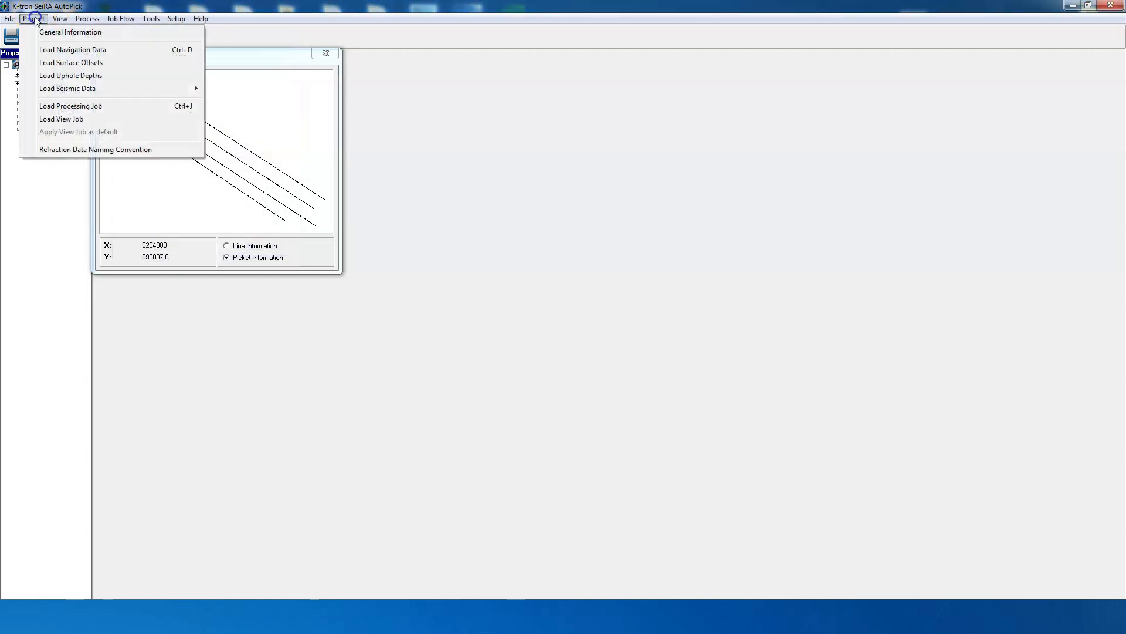
pyautogui.click(54, 62)
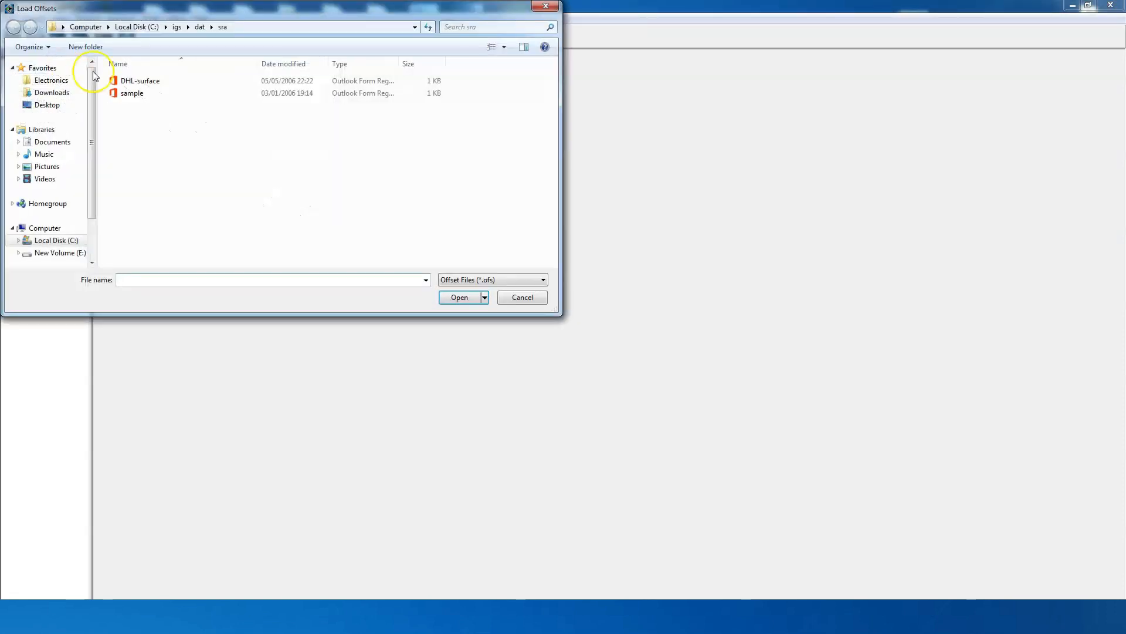
pyautogui.doubleClick(125, 83)
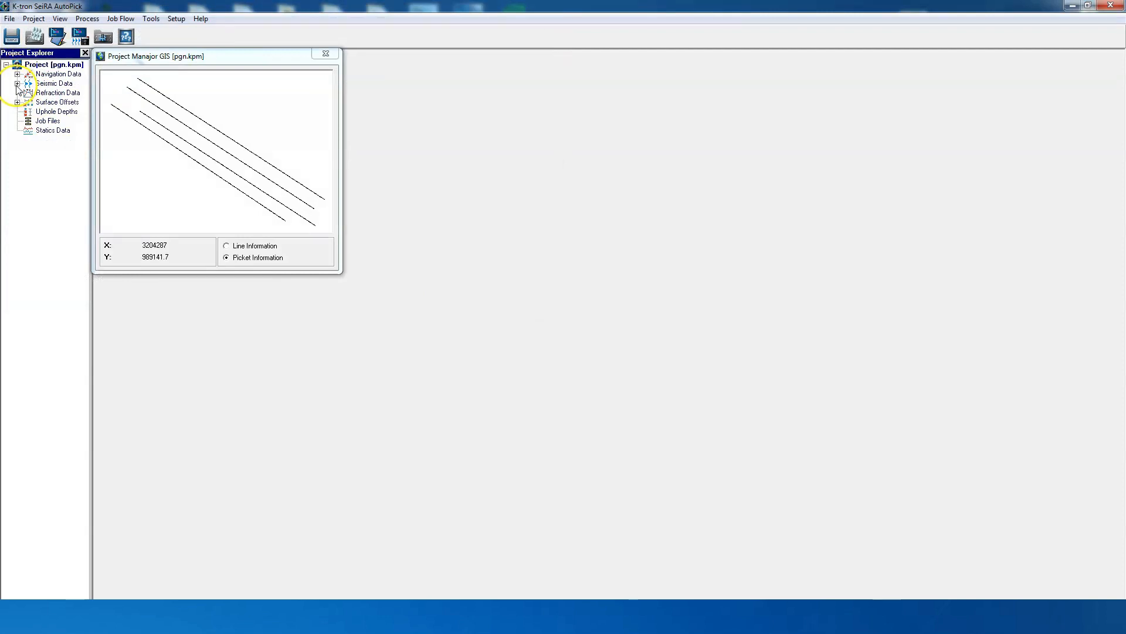
pyautogui.click(140, 101)
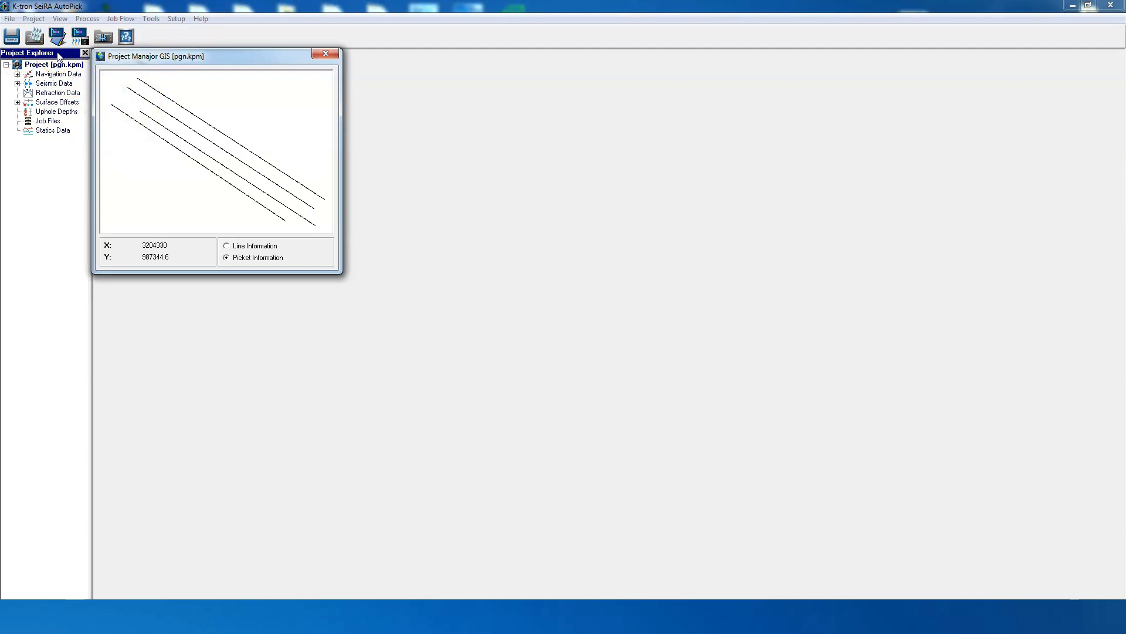
# - Expand the Navigation Data and Surface Offsets branches of the project tree to check the loaded files
pyautogui.click(19, 78)
pyautogui.click(18, 75)
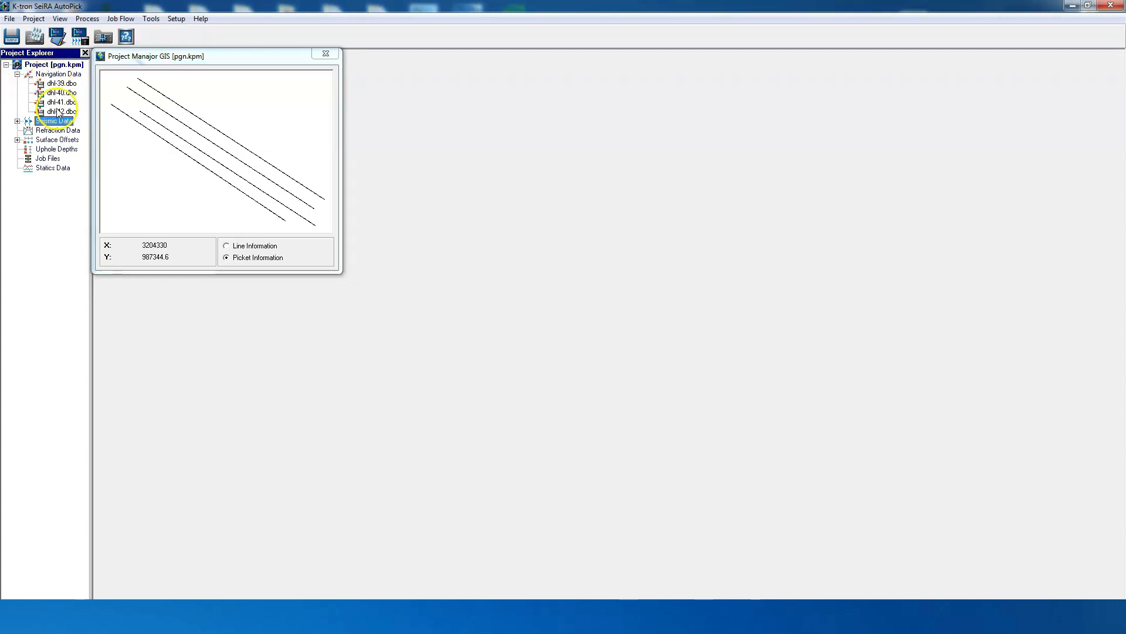
pyautogui.click(17, 140)
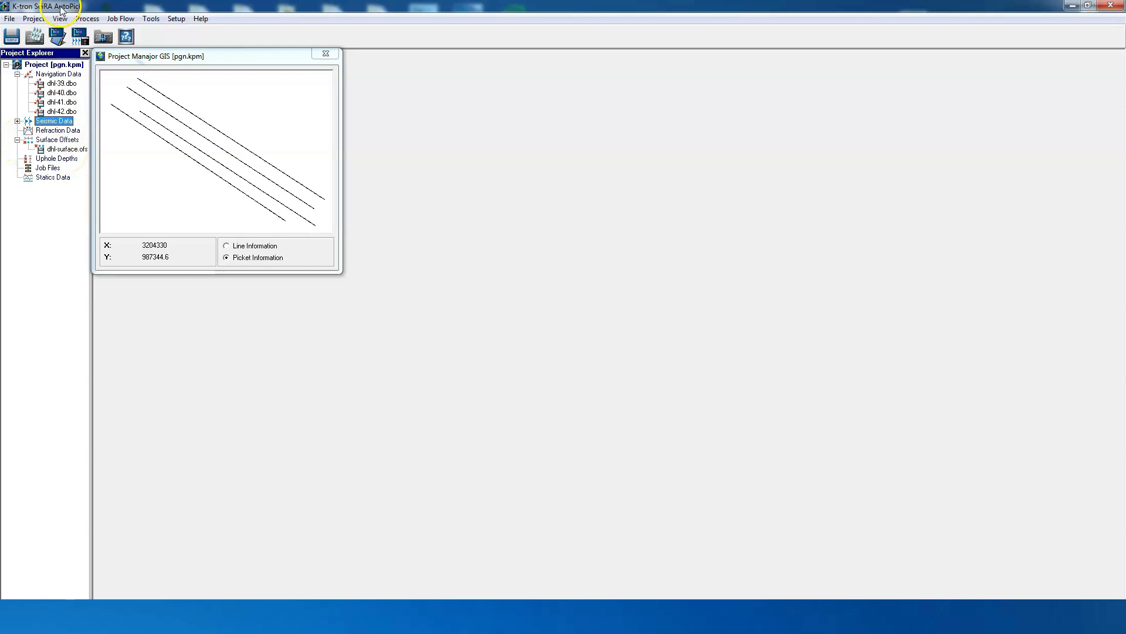
# - Start loading seismic data with manual linking and move its window clear of the project map
pyautogui.click(34, 19)
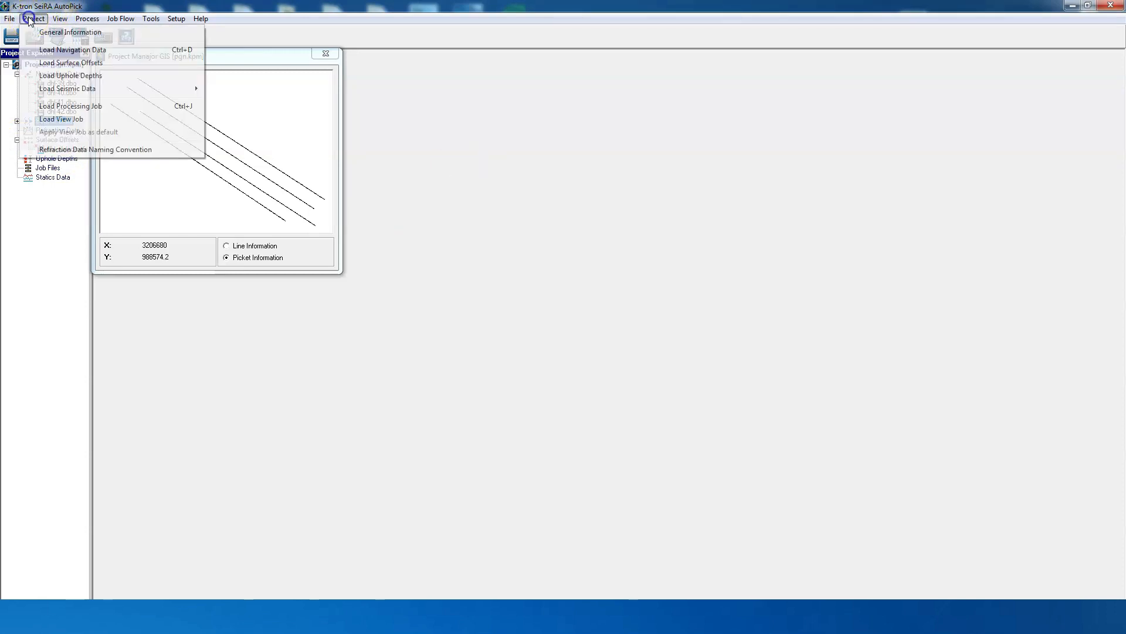
pyautogui.moveTo(157, 88)
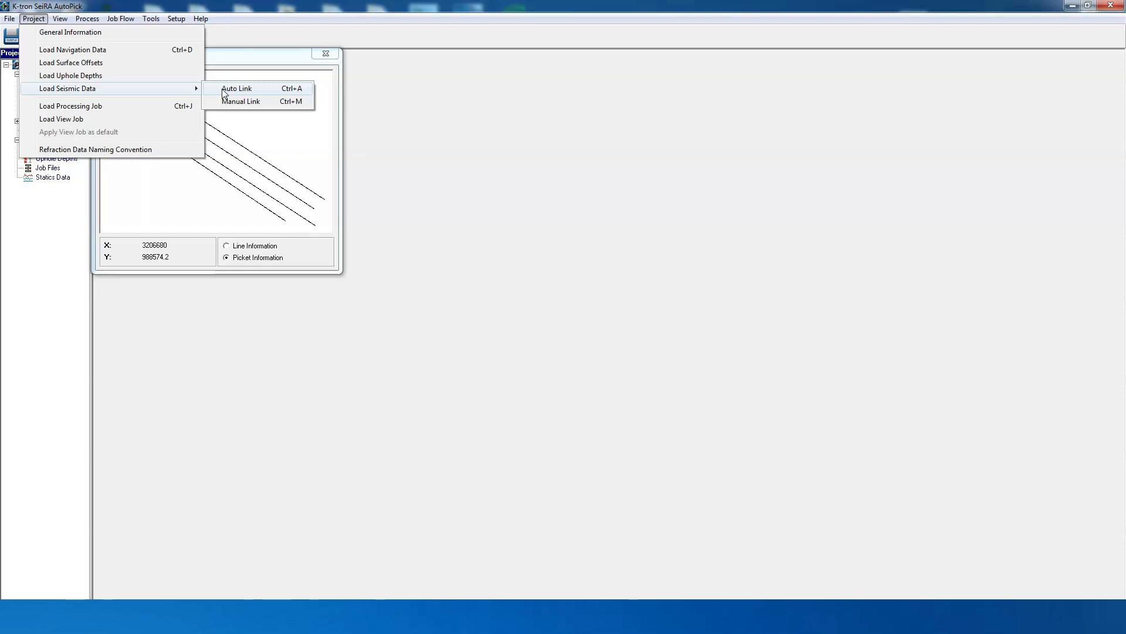
pyautogui.click(230, 104)
pyautogui.click(228, 102)
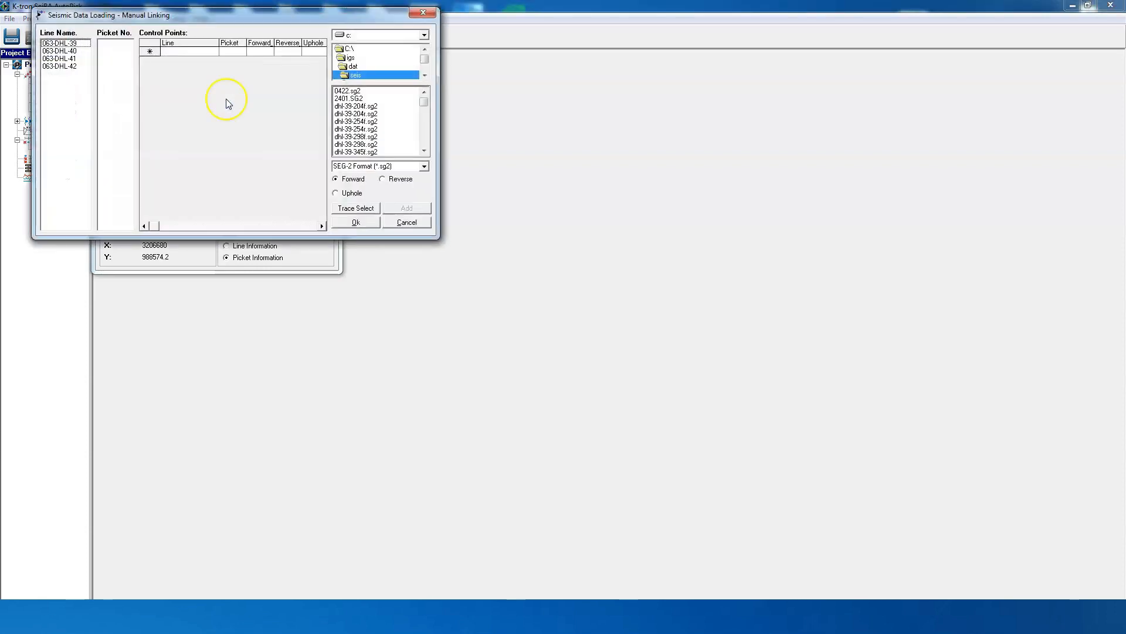
pyautogui.moveTo(195, 19); pyautogui.dragTo(569, 165)
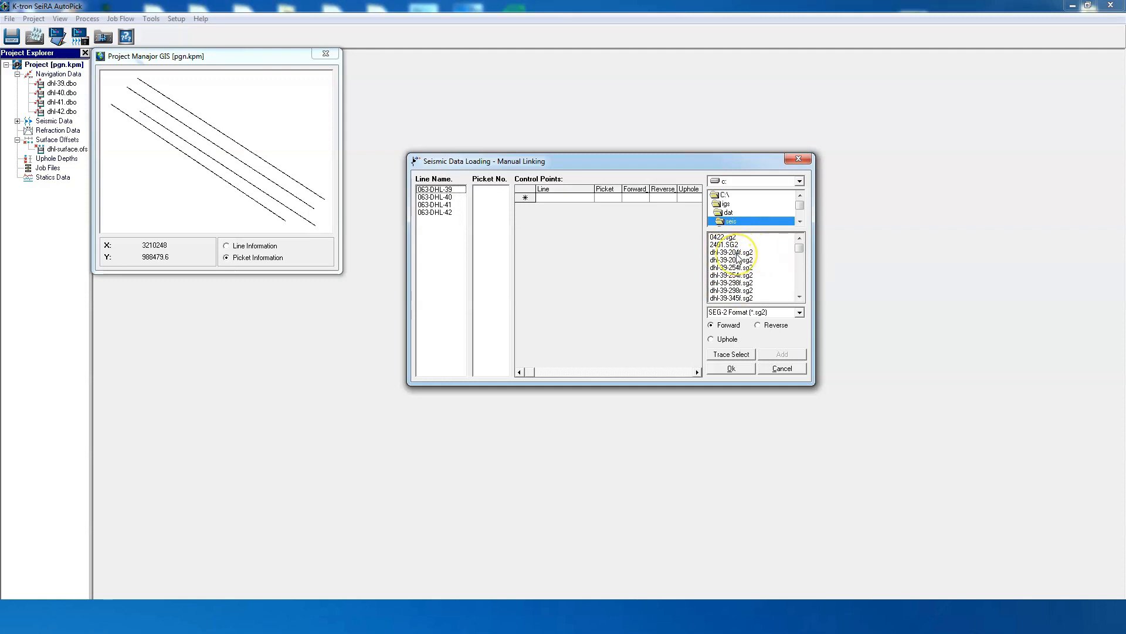
pyautogui.click(735, 252)
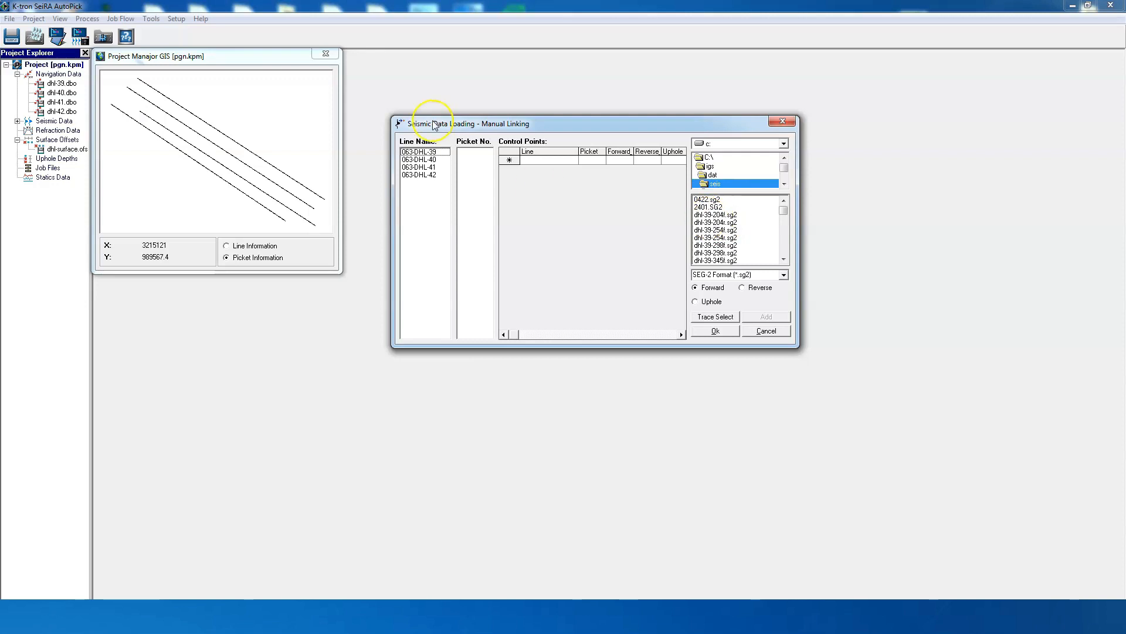
# - Link picket 204 of line 063-DHL-39 to forward file dhl-39-204f.sg2 and reverse file dhl-39-204r.sg2
pyautogui.click(412, 154)
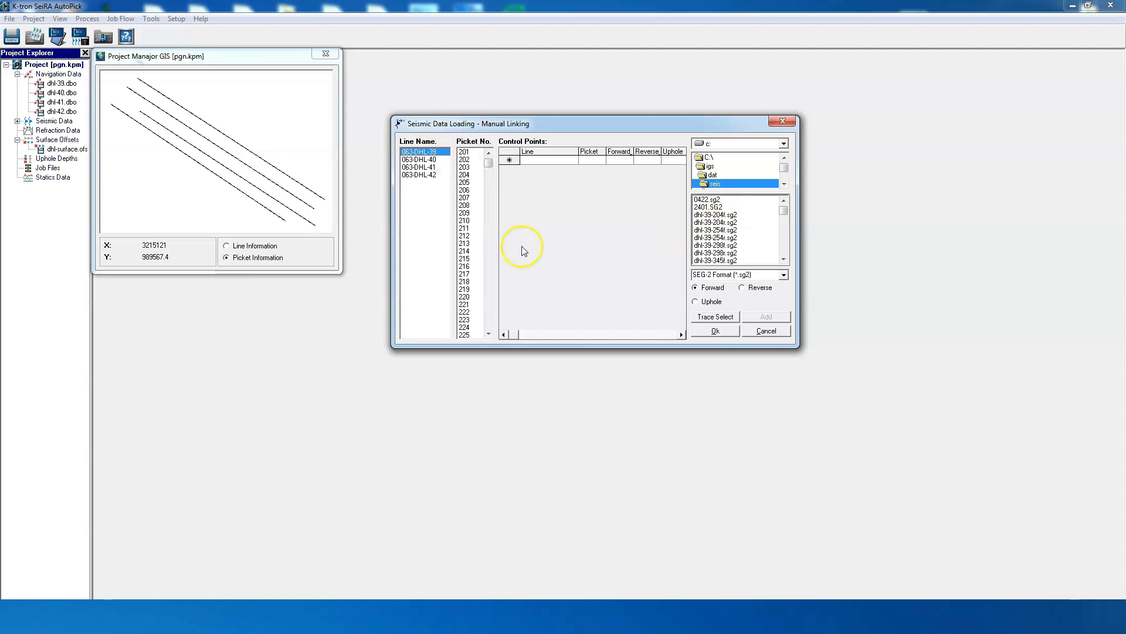
pyautogui.doubleClick(464, 175)
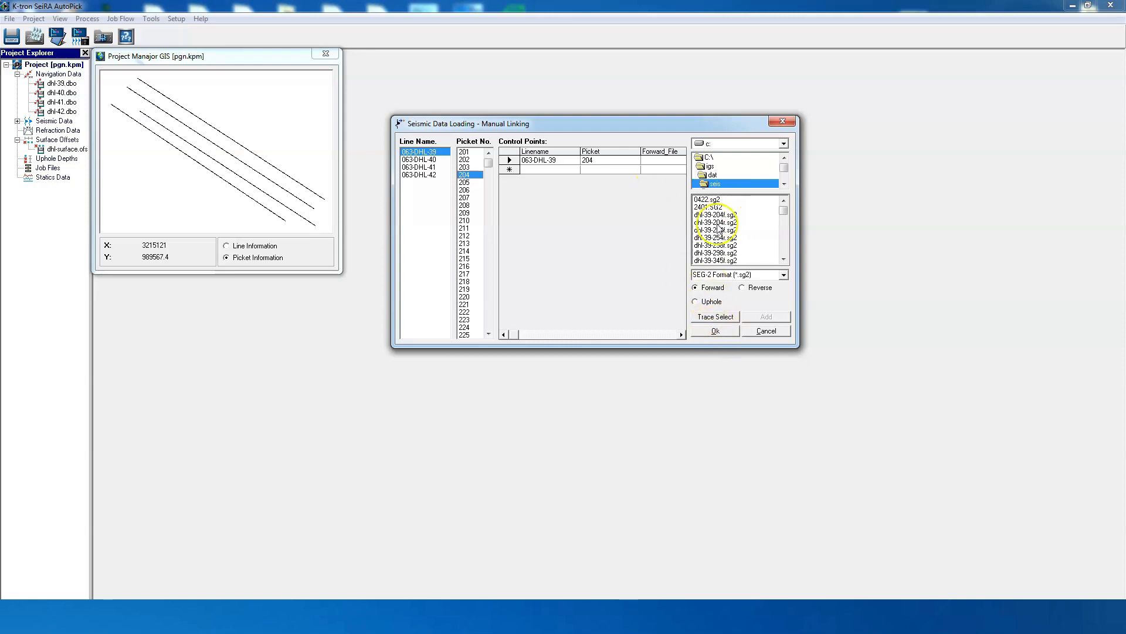
pyautogui.doubleClick(714, 214)
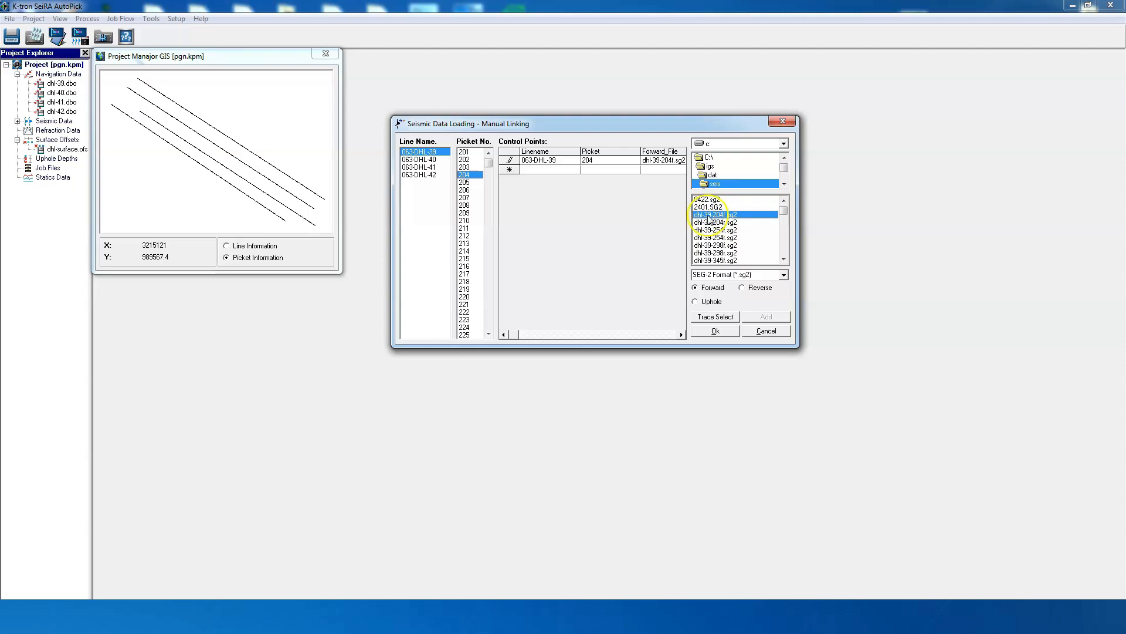
pyautogui.click(683, 334)
pyautogui.click(683, 334)
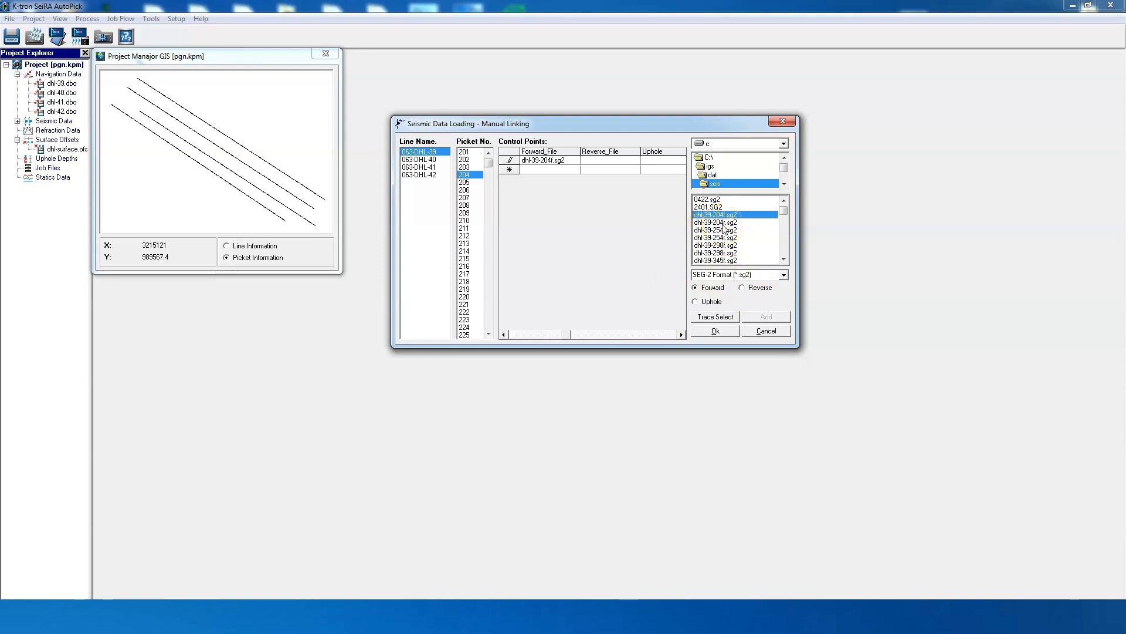
pyautogui.click(742, 288)
pyautogui.doubleClick(720, 224)
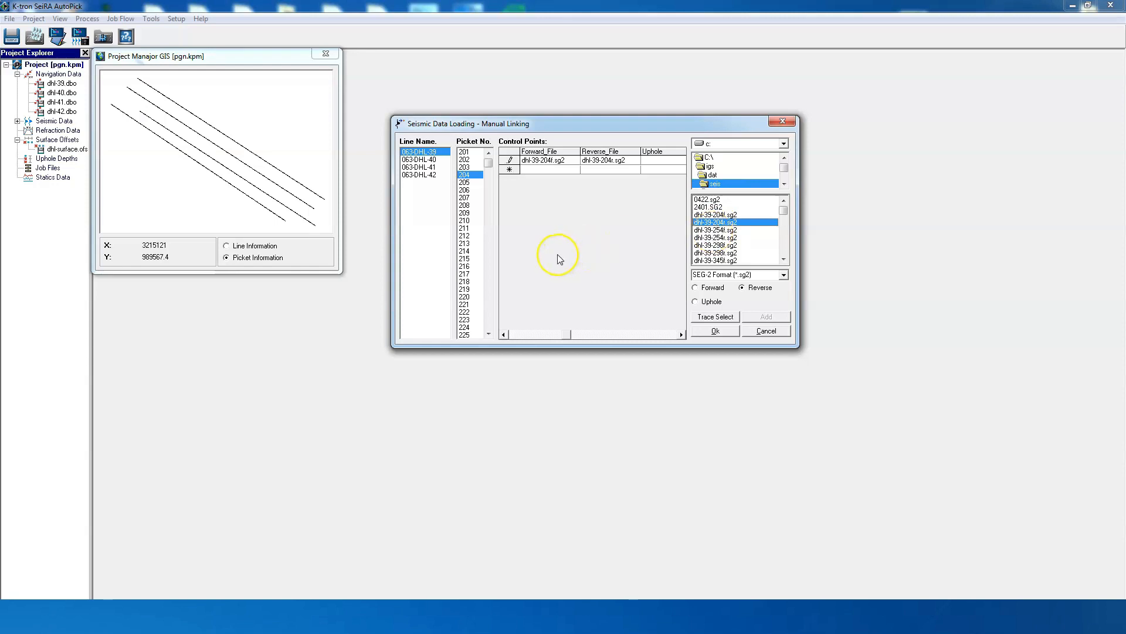
# - Link picket 254 of line 063-DHL-39 to forward file dhl-39-254f.sg2 and reverse file dhl-39-254r.sg2
pyautogui.click(488, 333)
pyautogui.moveTo(488, 333); pyautogui.dragTo(488, 333)
pyautogui.click(469, 327)
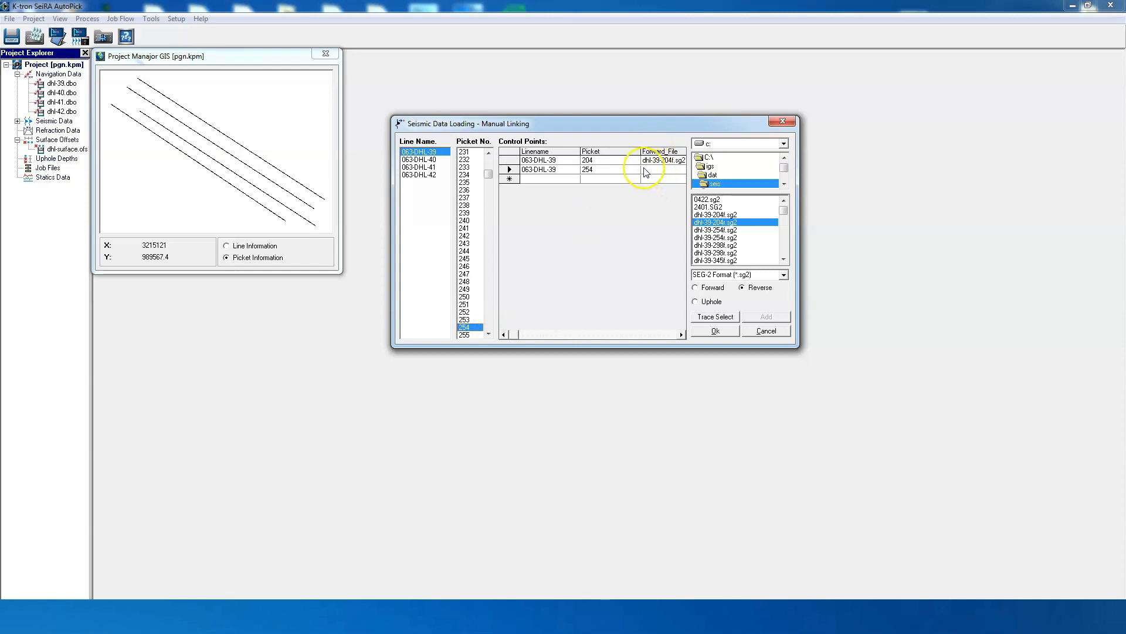
pyautogui.click(708, 290)
pyautogui.click(710, 230)
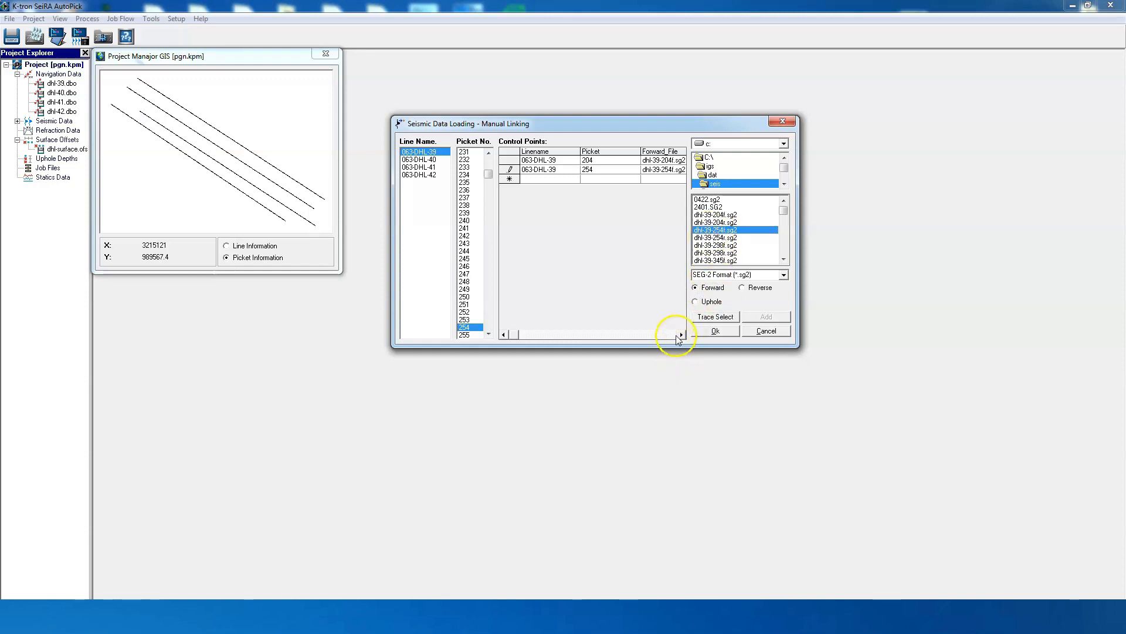
pyautogui.click(681, 334)
pyautogui.click(681, 335)
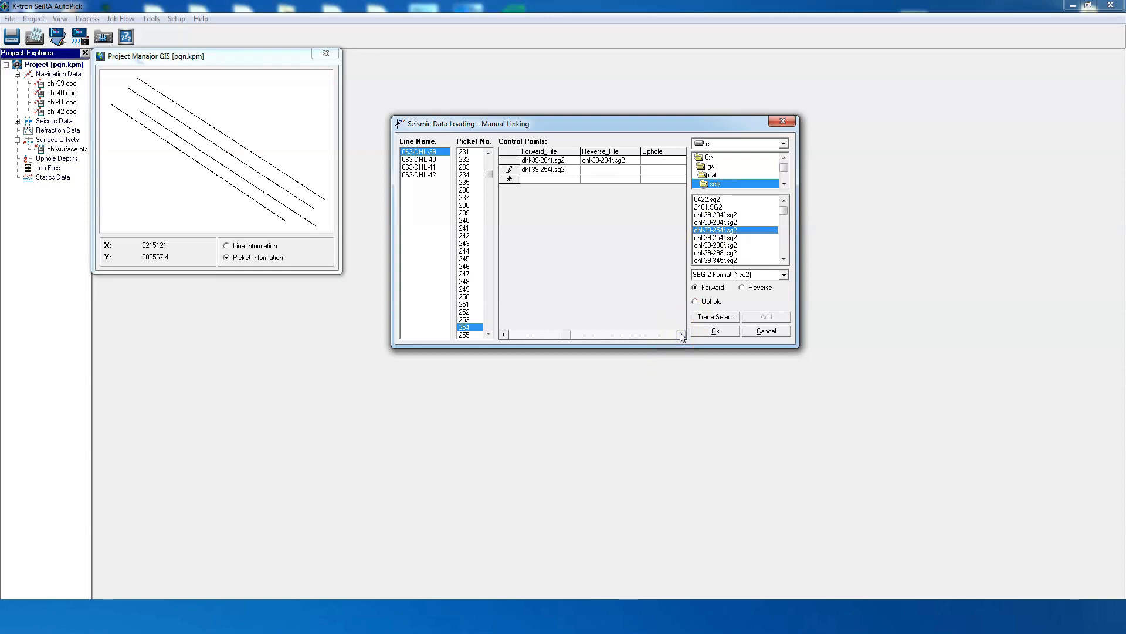
pyautogui.click(754, 288)
pyautogui.click(721, 238)
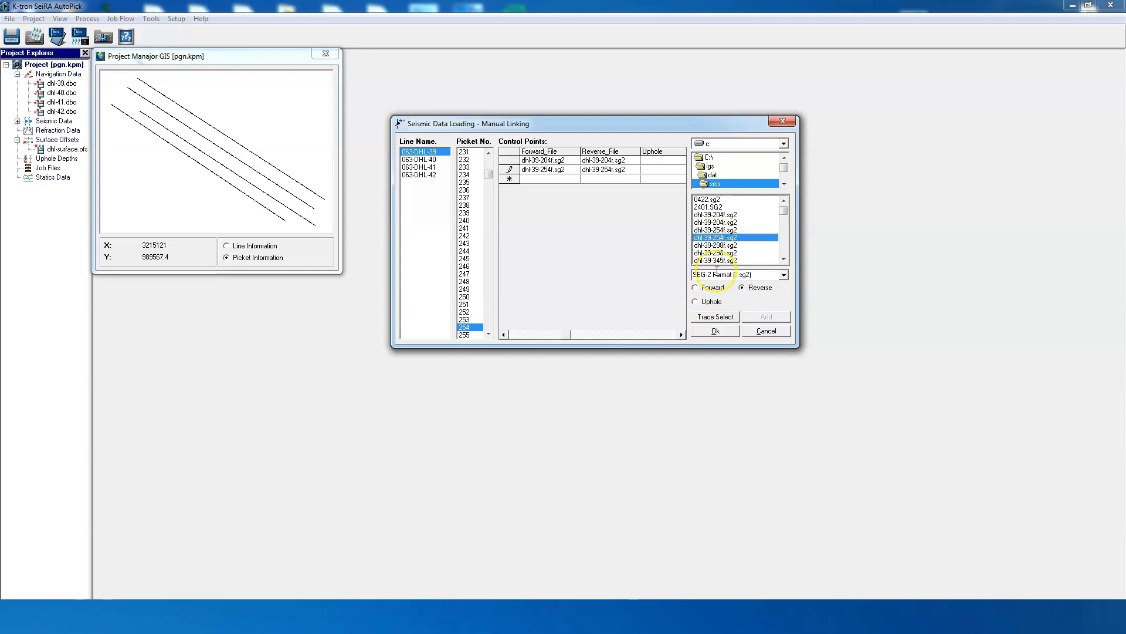
# - Open the trace selection setup, move it clear of the other windows and set the forward traces from 1 to 24
pyautogui.click(705, 318)
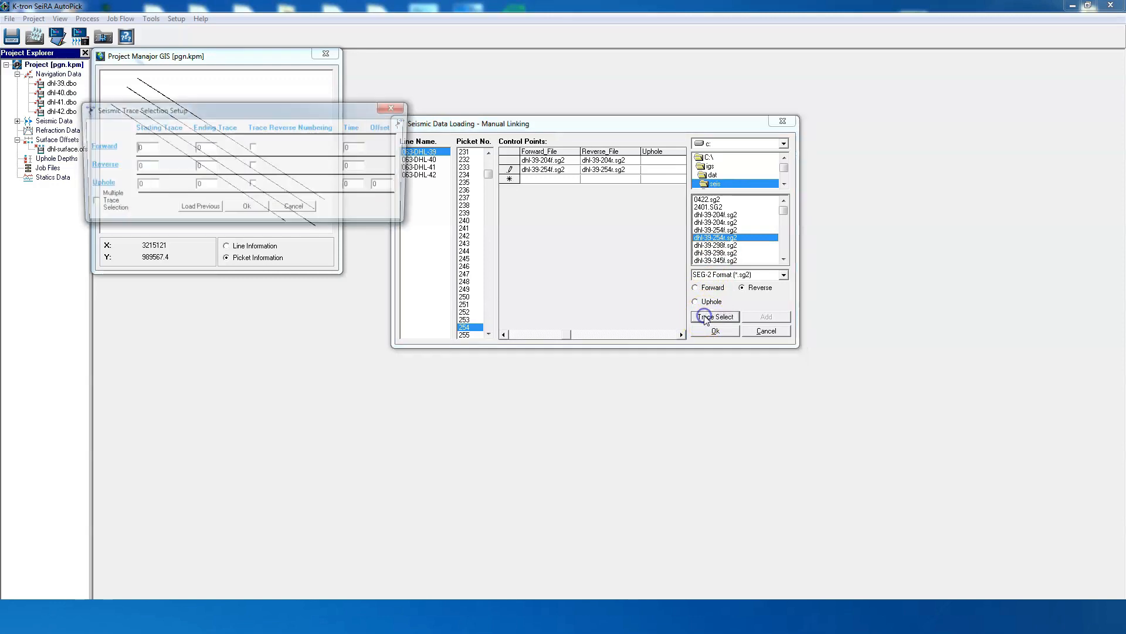
pyautogui.moveTo(352, 110)
pyautogui.mouseDown()
pyautogui.moveTo(625, 267)
pyautogui.moveTo(709, 332)
pyautogui.moveTo(684, 364)
pyautogui.mouseUp()
pyautogui.press('Delete')
pyautogui.write('1')
pyautogui.click(528, 405)
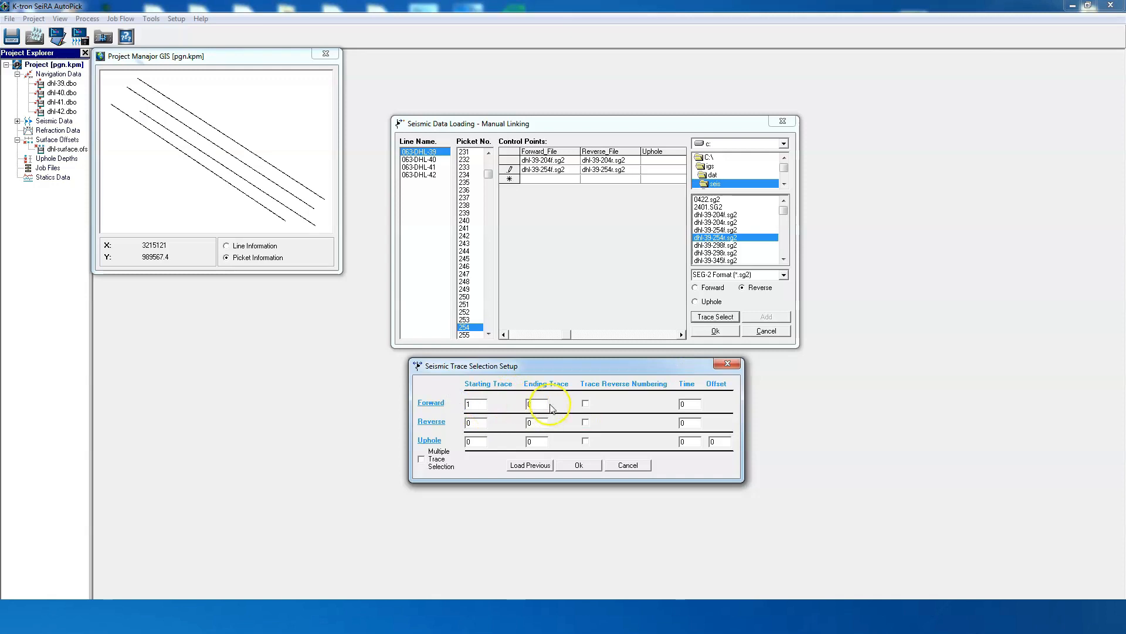
pyautogui.write('24')
# - Set reverse traces 1 to 24 with reversed numbering and a time of 150 for both directions, and finish the manual linking
pyautogui.click(452, 420)
pyautogui.write('1')
pyautogui.click(538, 424)
pyautogui.write('2150')
pyautogui.doubleClick(690, 423)
pyautogui.write('150')
pyautogui.click(585, 422)
pyautogui.click(578, 465)
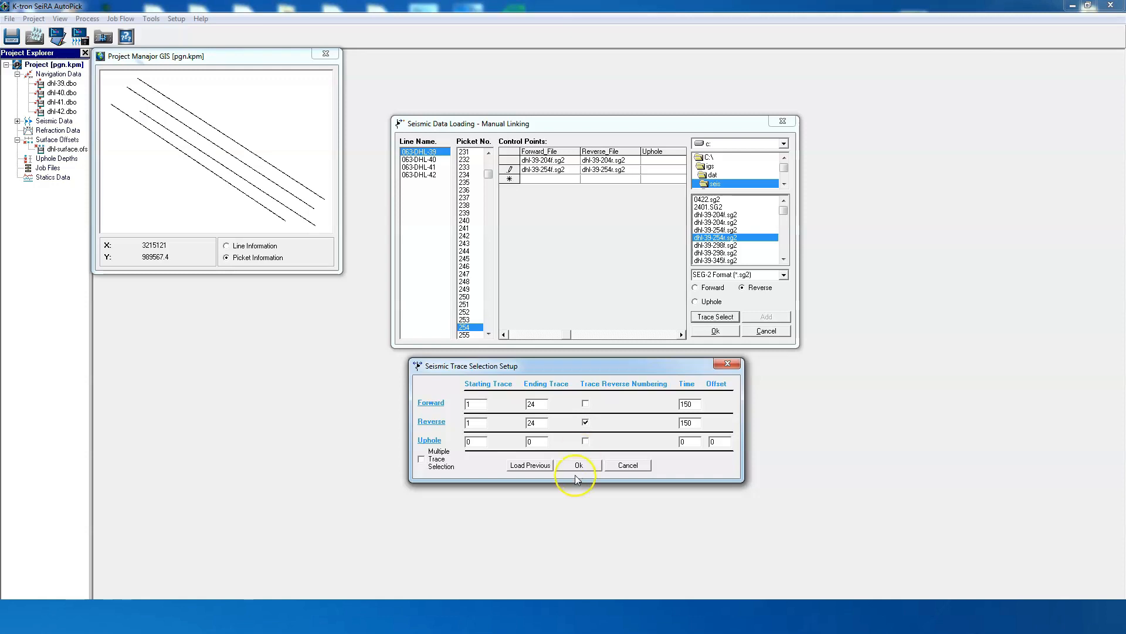
pyautogui.click(715, 331)
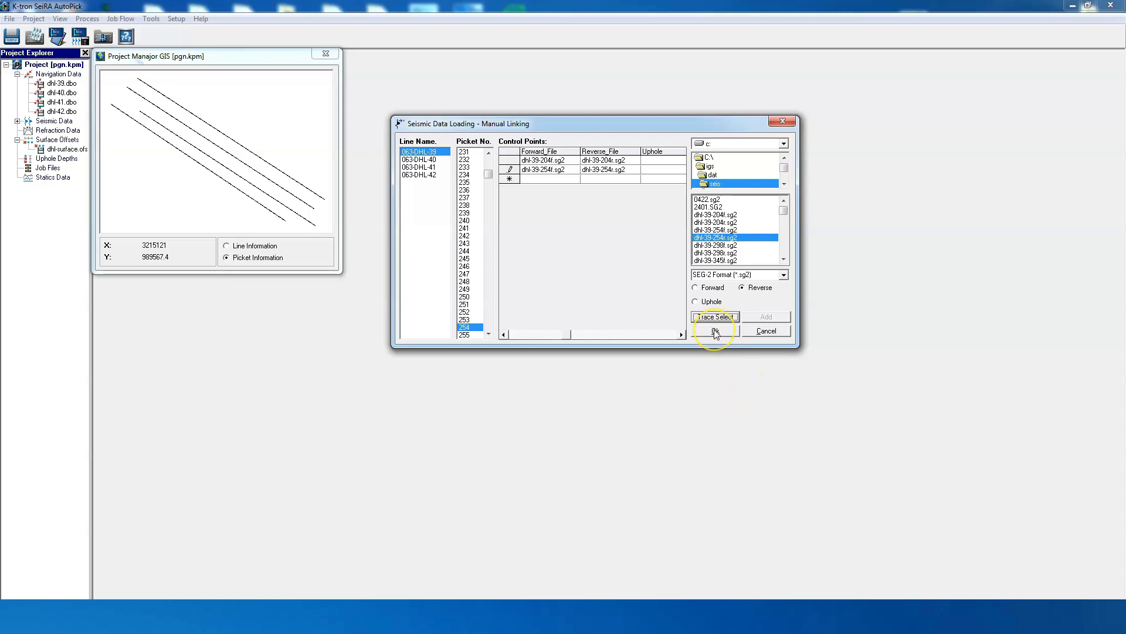
pyautogui.click(716, 332)
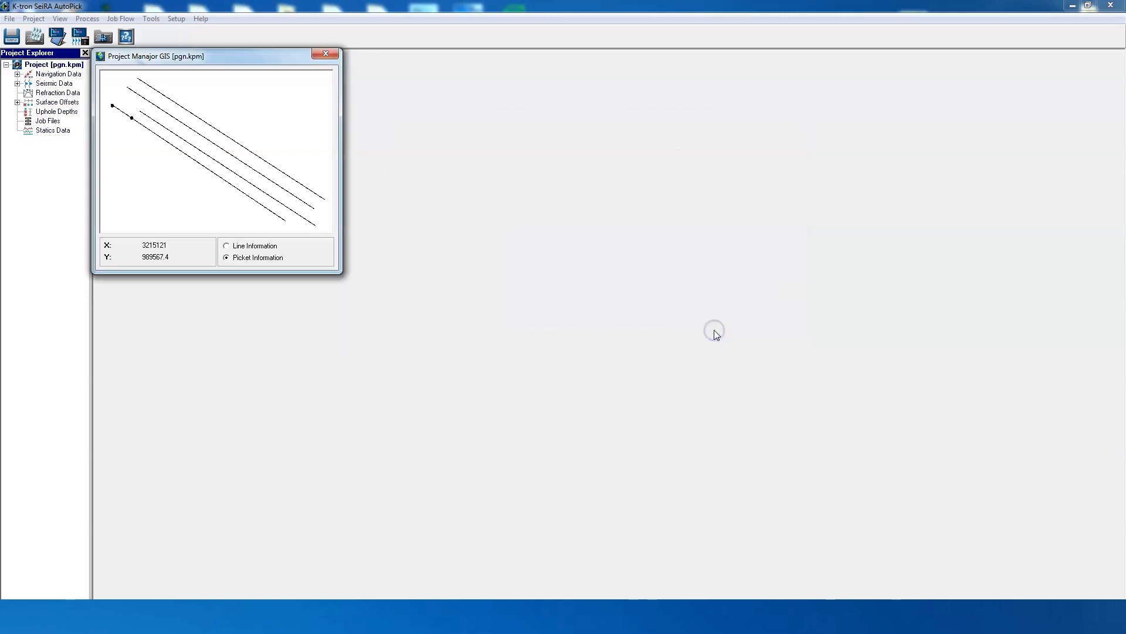
# - Display the forward and reverse seismic records of pickets 204 and 254 of line 063-DHL-39 from the project map
pyautogui.click(144, 120)
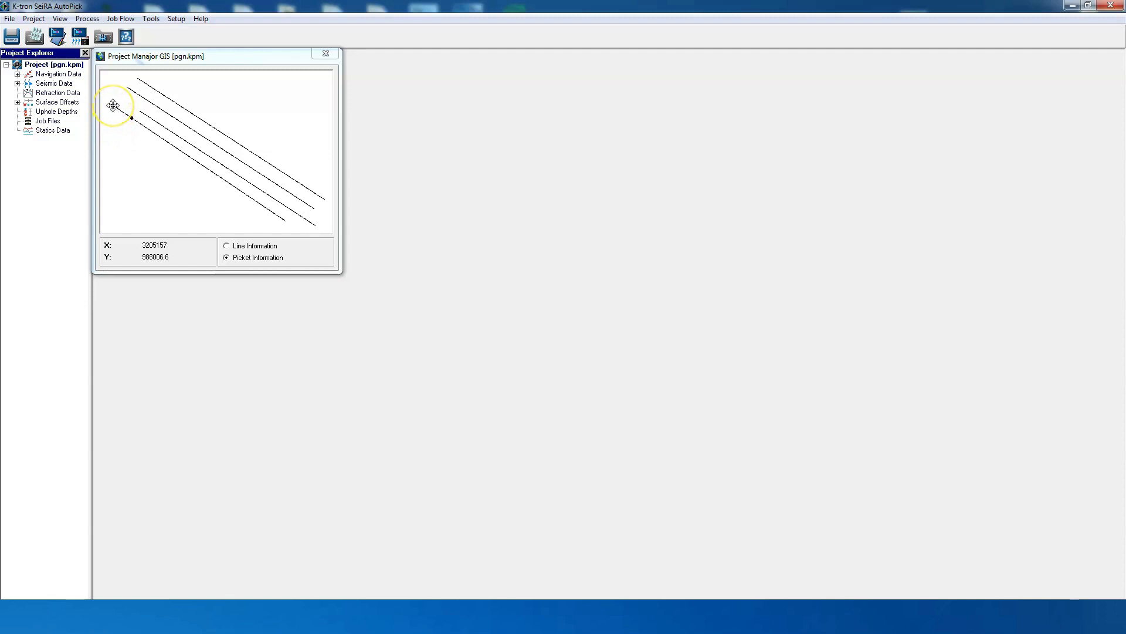
pyautogui.click(112, 106)
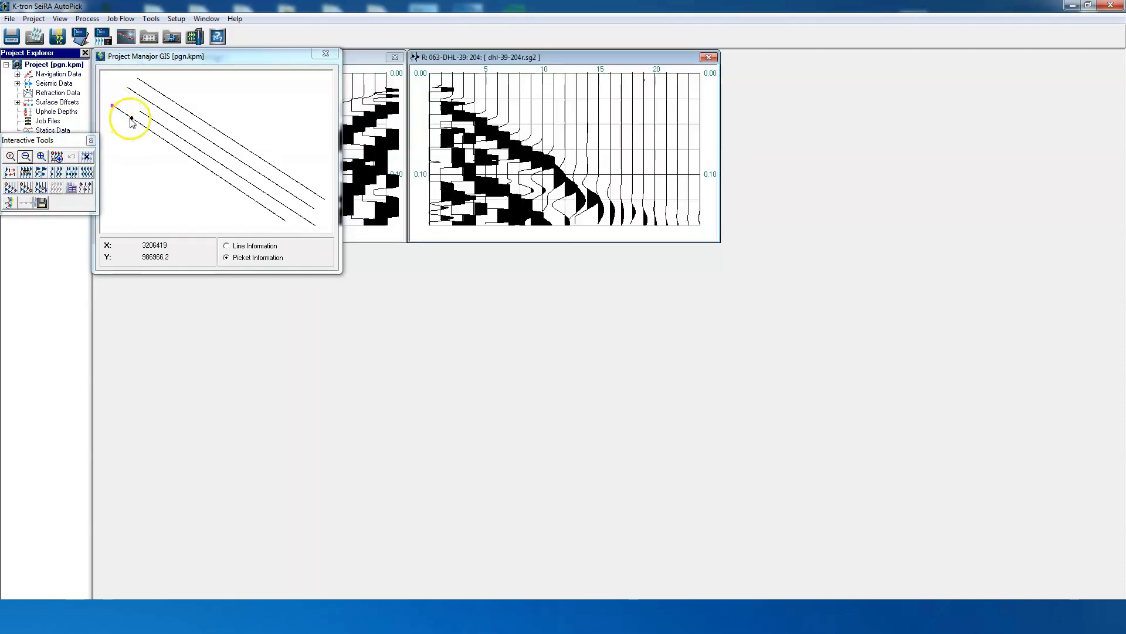
pyautogui.click(132, 118)
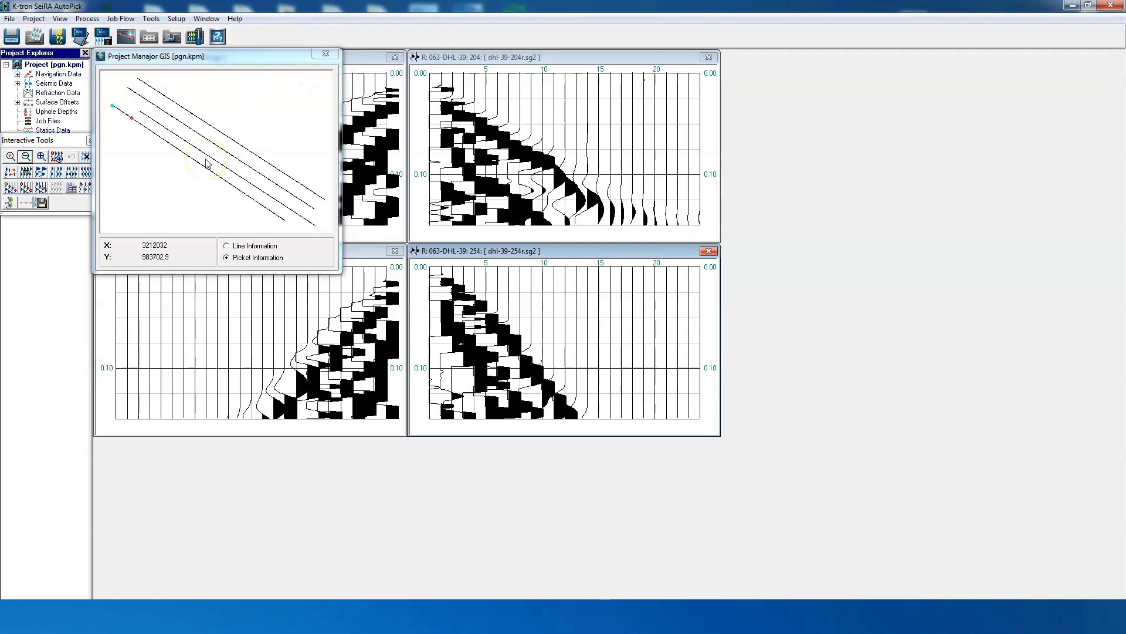
# - Set the refraction data file naming to the prefix AP with line name plus picket number
pyautogui.click(33, 19)
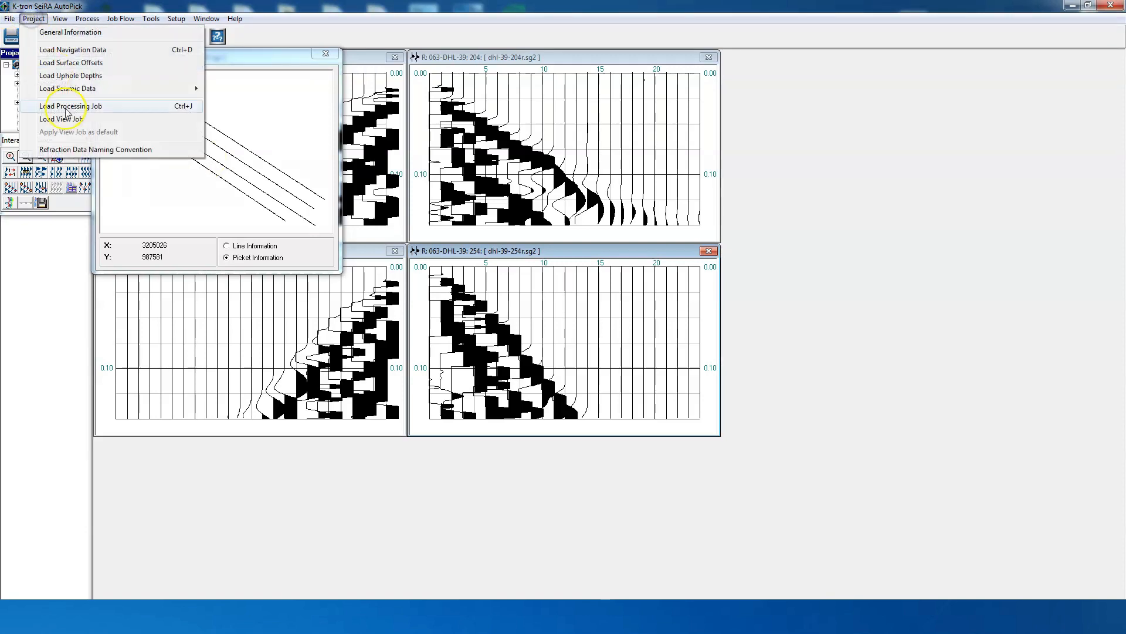
pyautogui.click(66, 154)
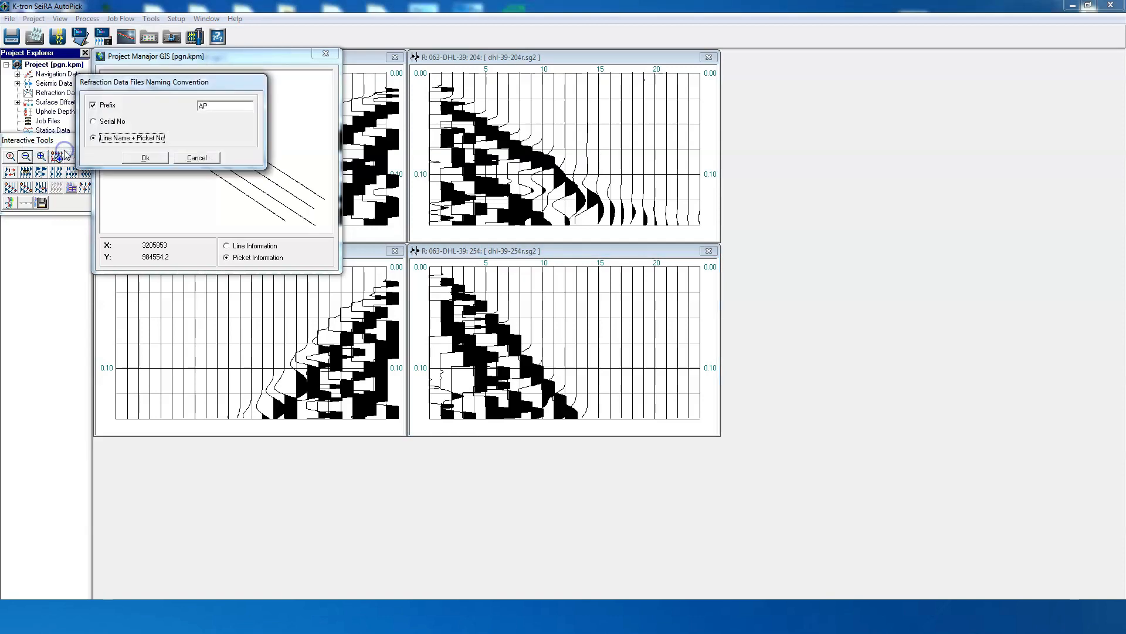
pyautogui.moveTo(150, 81); pyautogui.dragTo(574, 282)
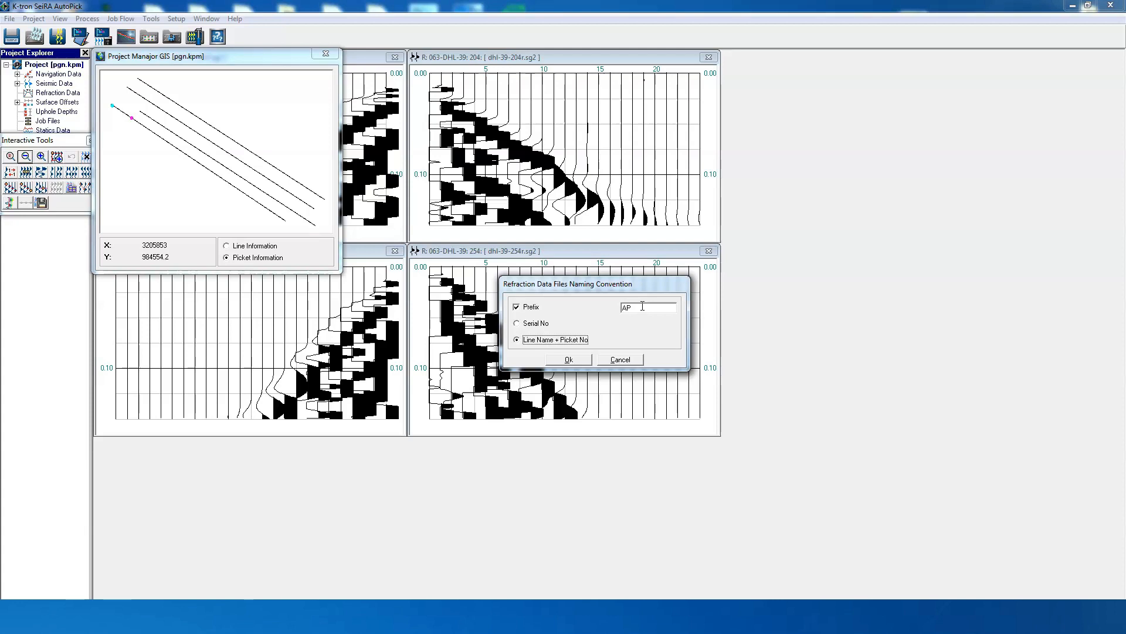
pyautogui.click(531, 327)
pyautogui.click(535, 342)
pyautogui.click(569, 359)
# - Move the project map clear of the records and apply ScaleMax to picket 204's forward record with RMS amplitude 40000 and start time 1 ms
pyautogui.moveTo(187, 53); pyautogui.dragTo(872, 77)
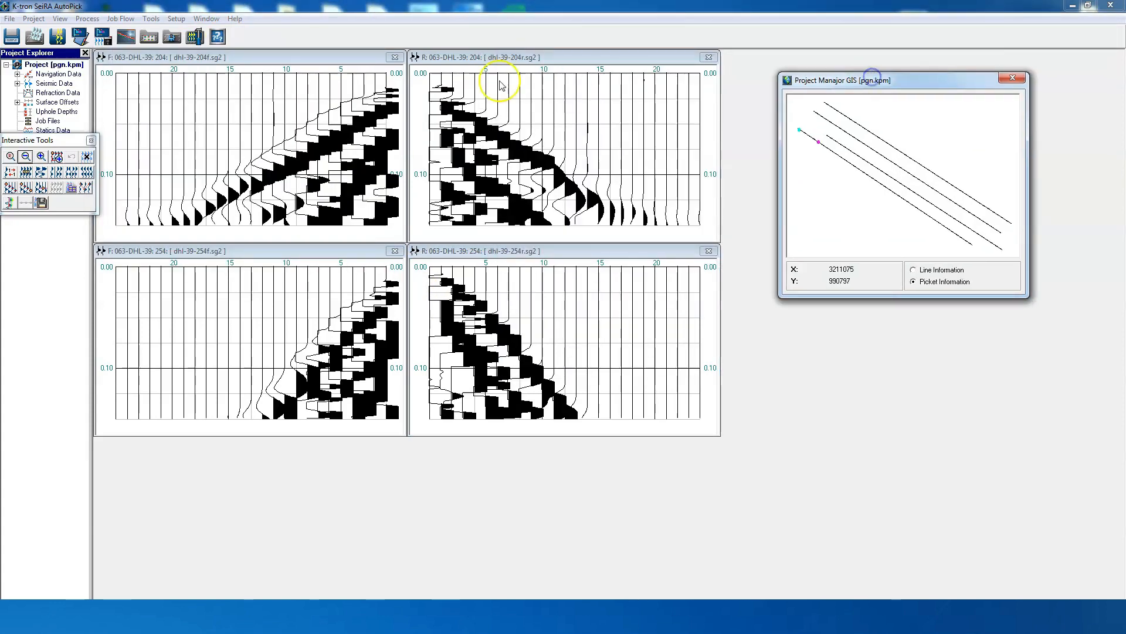
pyautogui.click(265, 59)
pyautogui.click(149, 37)
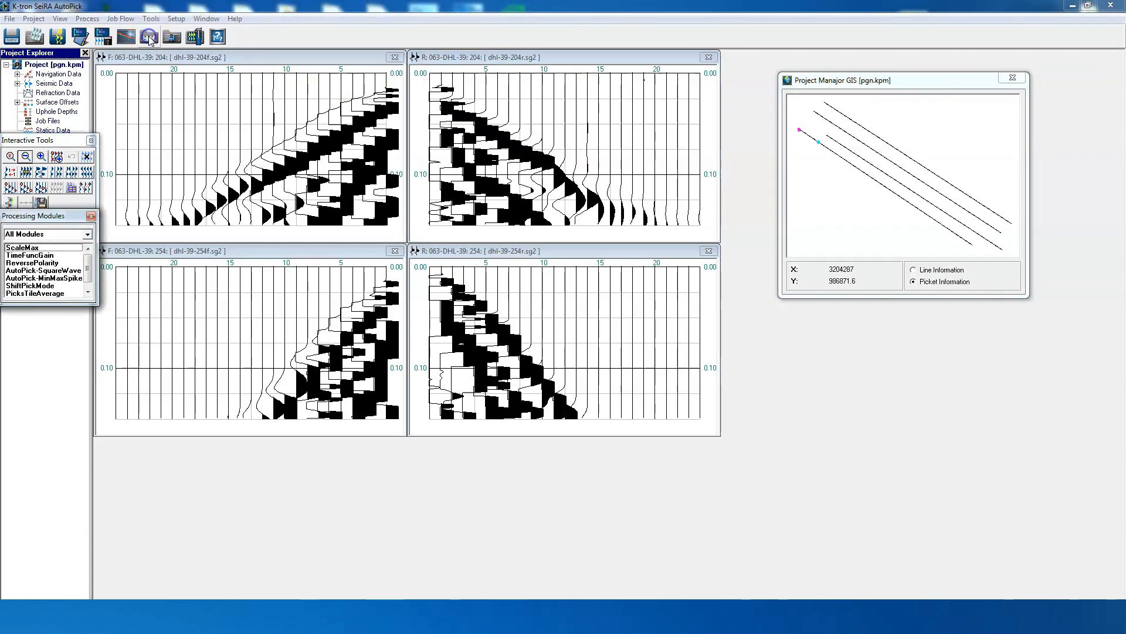
pyautogui.doubleClick(27, 248)
pyautogui.click(625, 301)
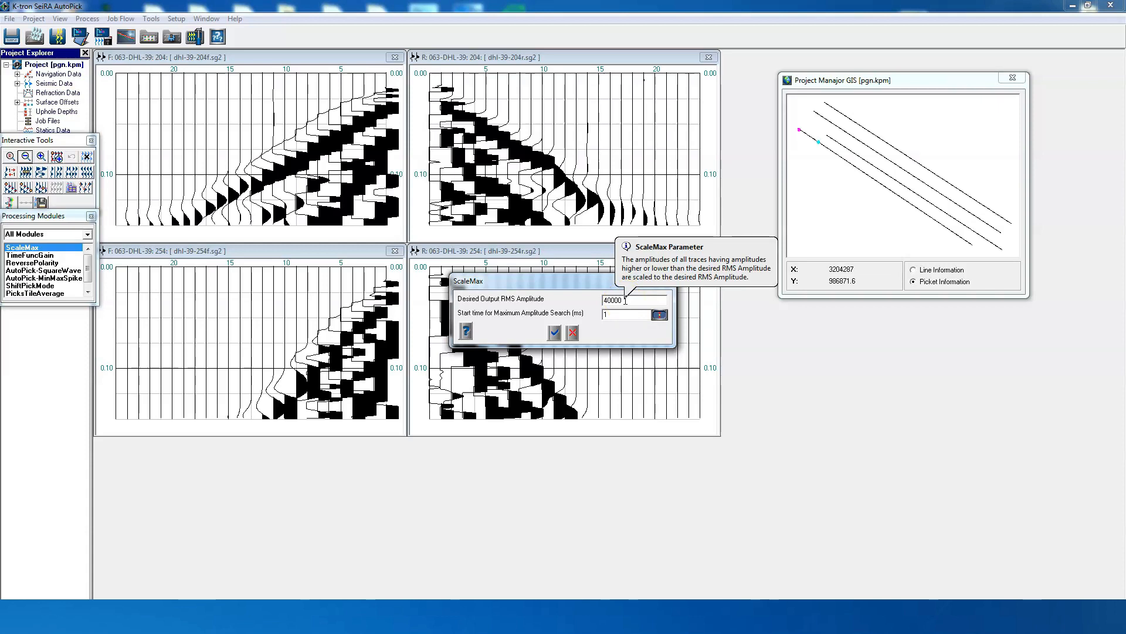
pyautogui.click(349, 55)
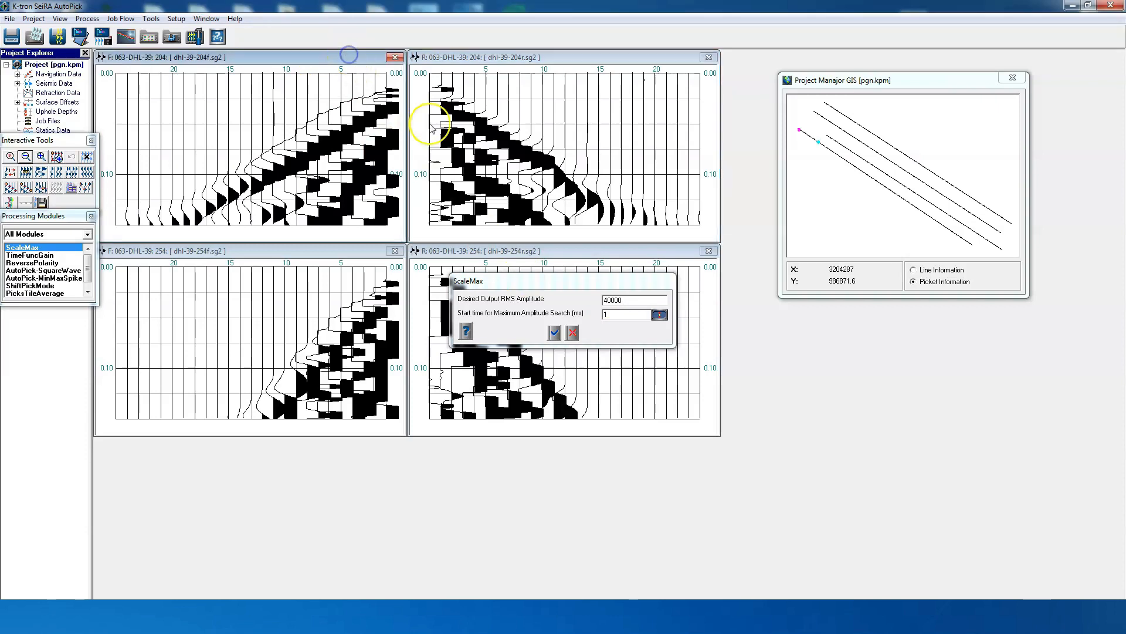
pyautogui.click(554, 333)
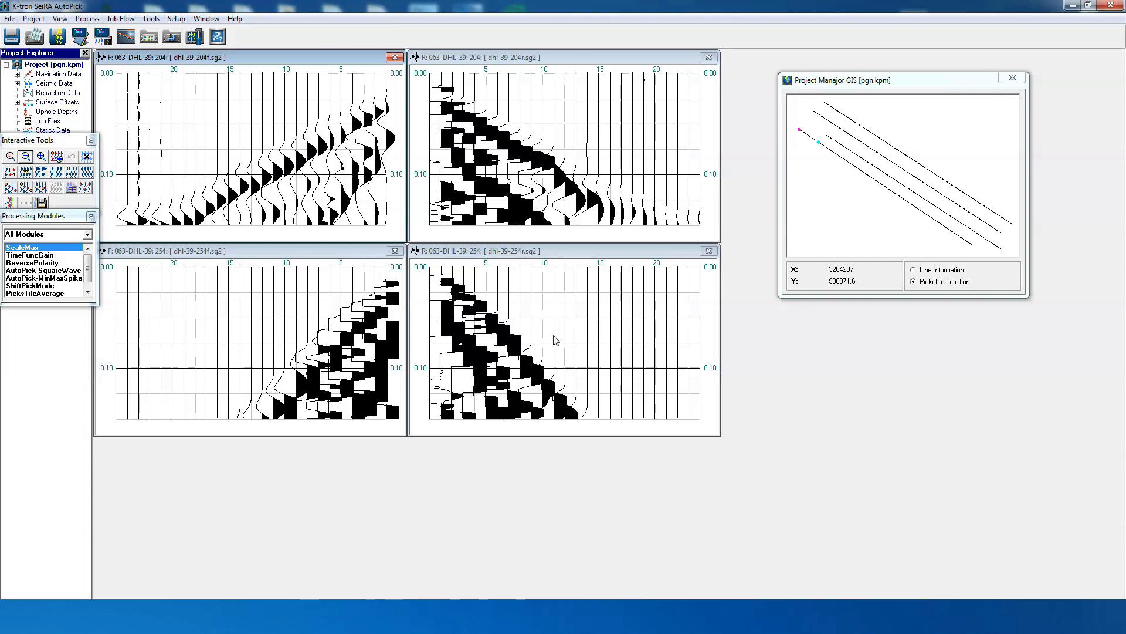
# - Apply ScaleMax to picket 204's reverse record with RMS amplitude 40000 and start time 1 ms
pyautogui.click(443, 59)
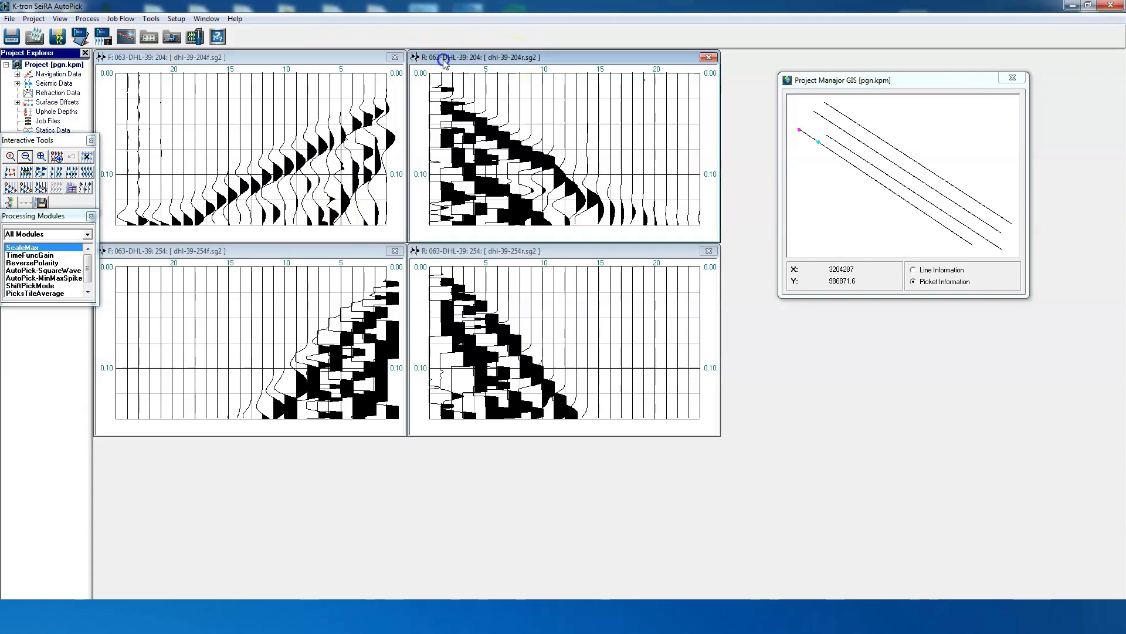
pyautogui.doubleClick(35, 248)
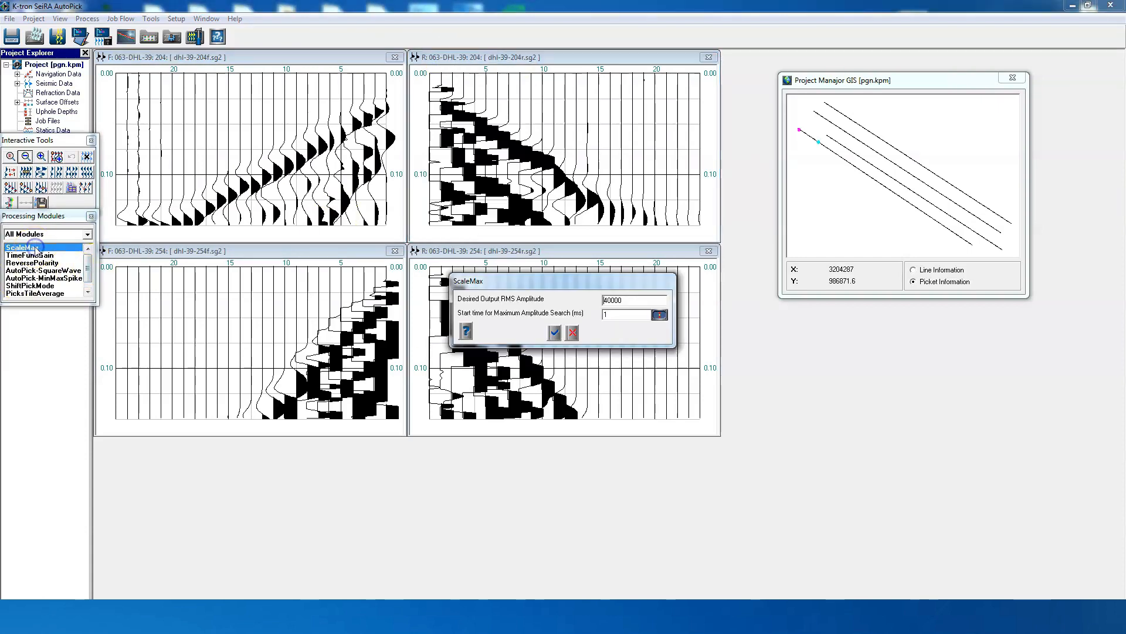
pyautogui.click(555, 333)
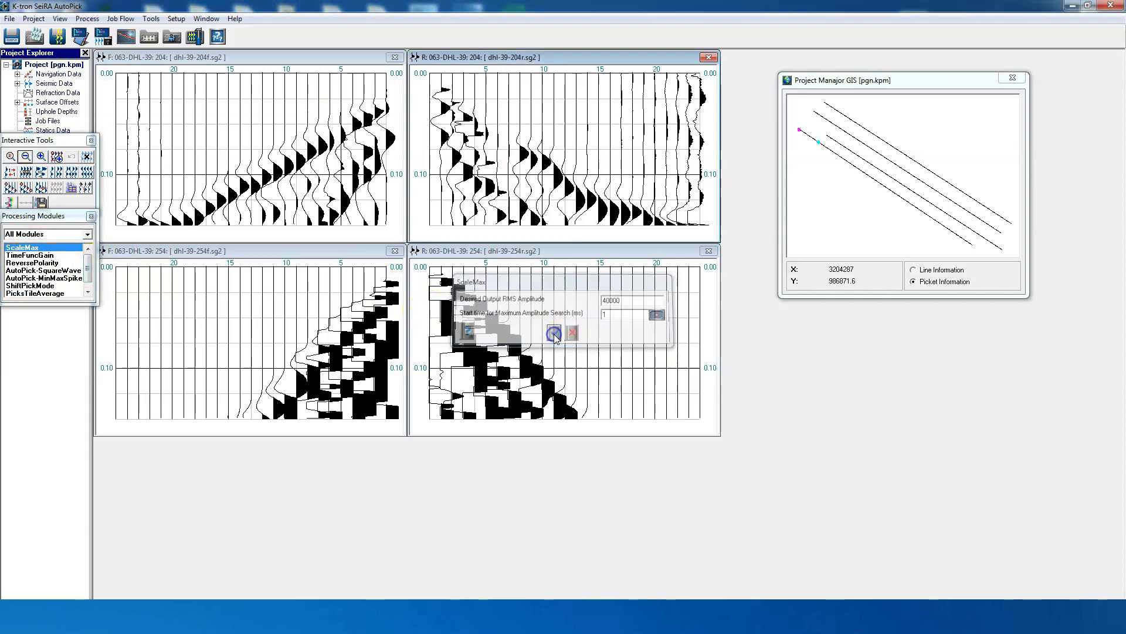
# - Run AutoPick-SquareWave with its default parameters on the forward and reverse records of picket 204
pyautogui.click(319, 56)
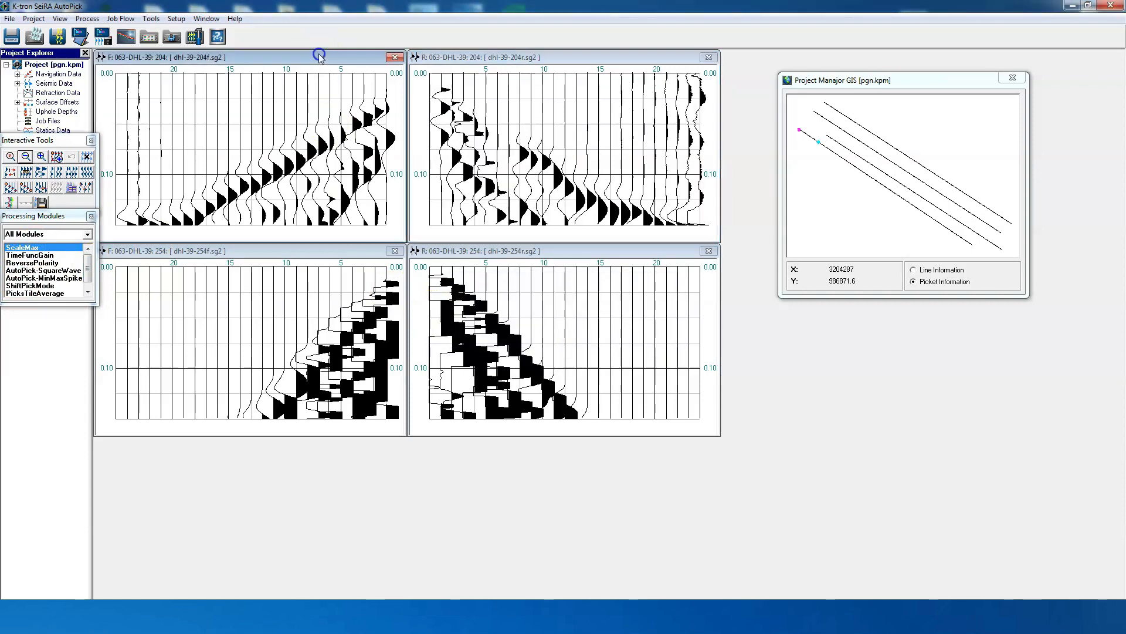
pyautogui.doubleClick(28, 271)
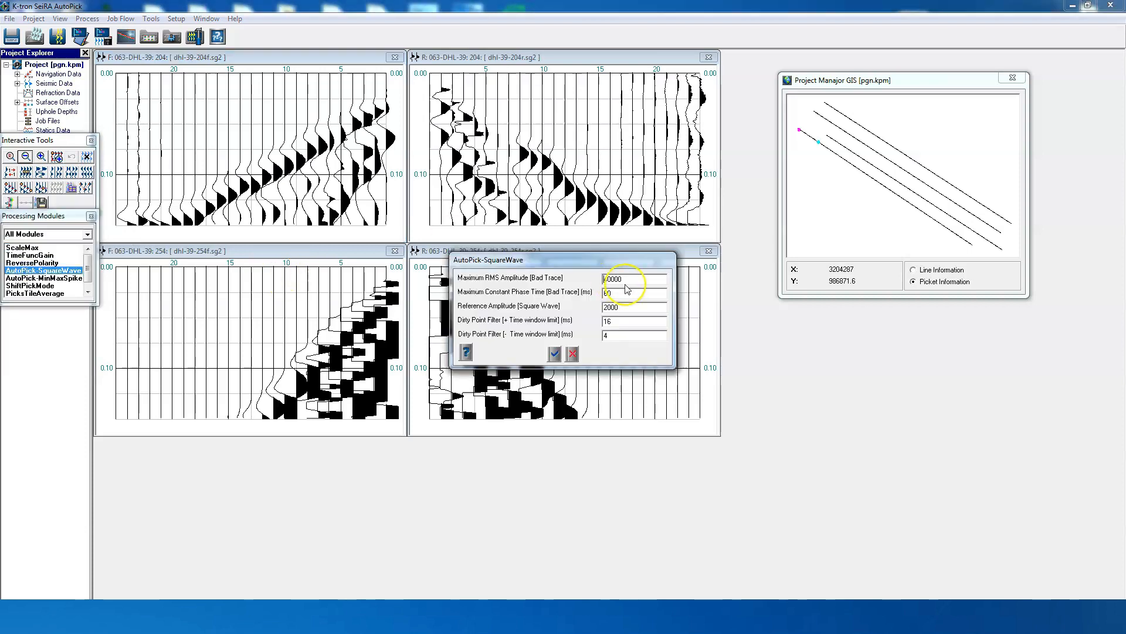
pyautogui.click(556, 354)
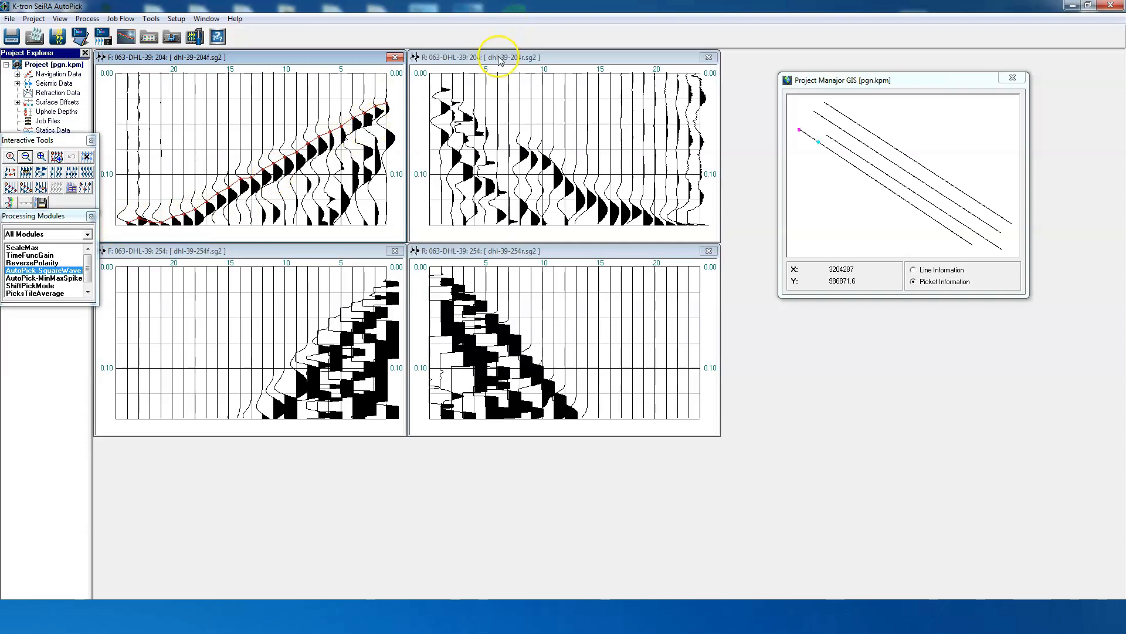
pyautogui.click(63, 270)
pyautogui.click(63, 271)
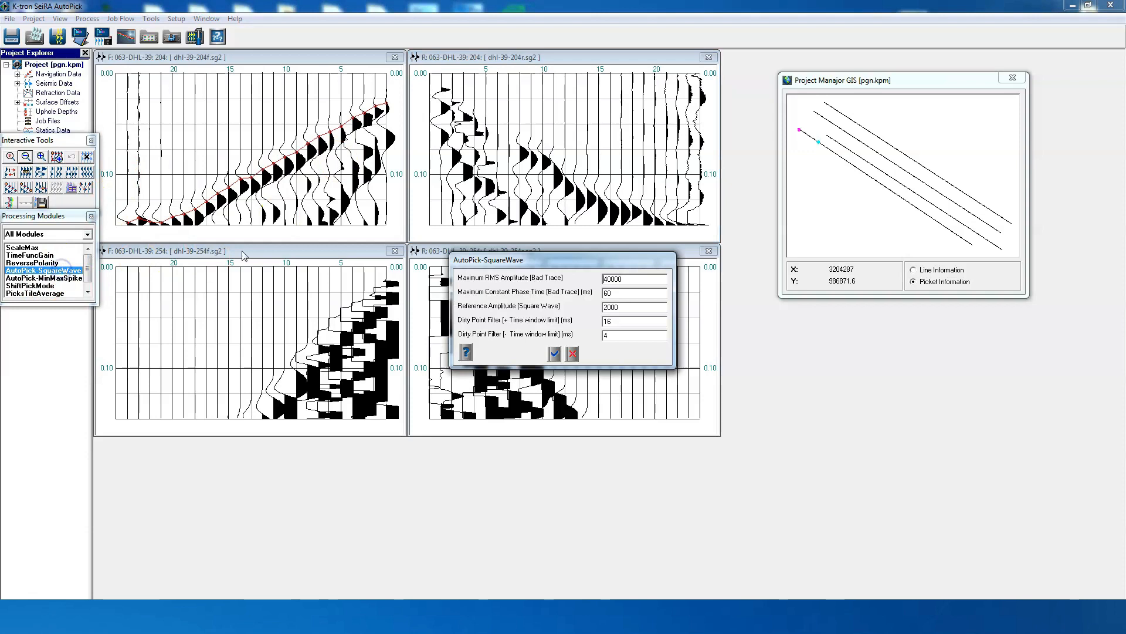
pyautogui.click(554, 353)
# - Scale picket 254's forward record with ScaleMax and pick it with AutoPick-SquareWave, keeping the default parameters
pyautogui.click(316, 265)
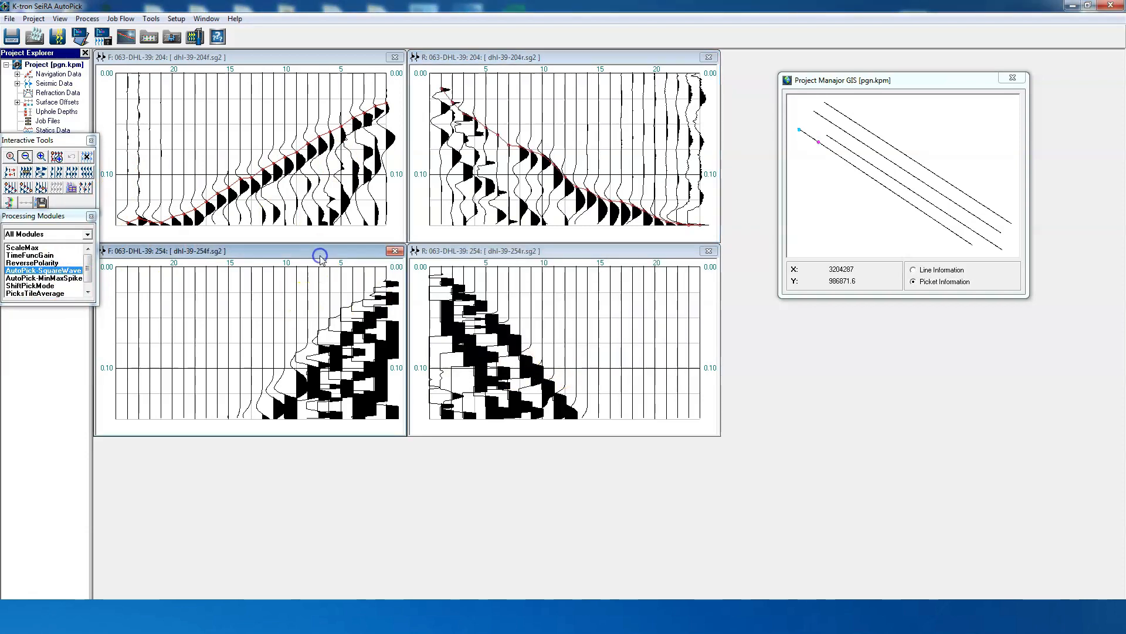
pyautogui.doubleClick(22, 247)
pyautogui.click(552, 333)
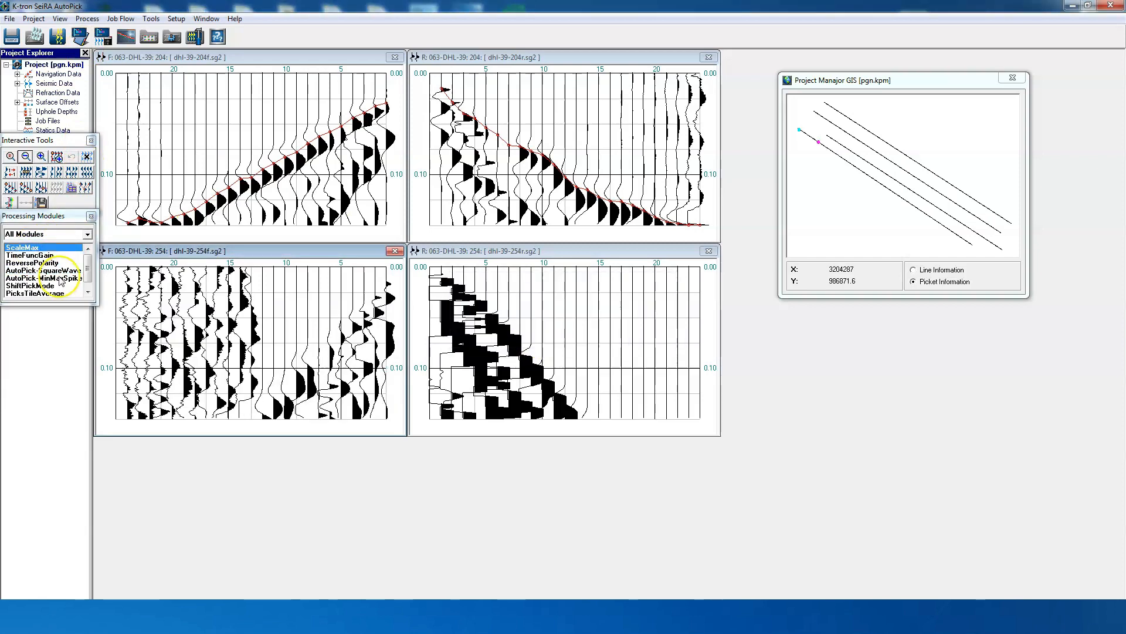
pyautogui.doubleClick(43, 270)
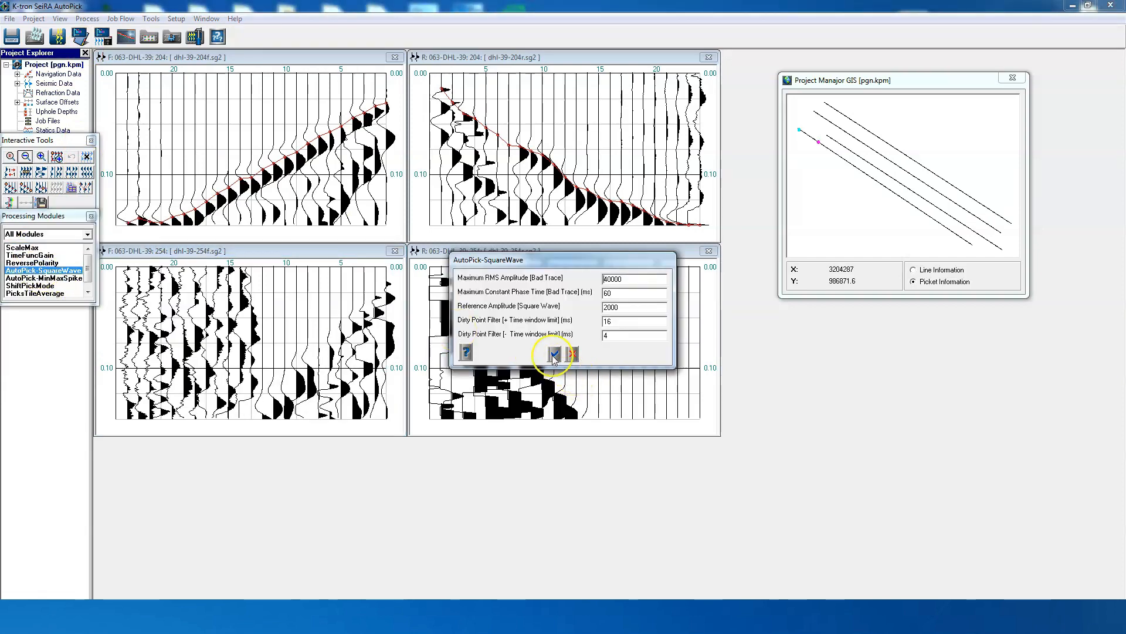
pyautogui.click(554, 353)
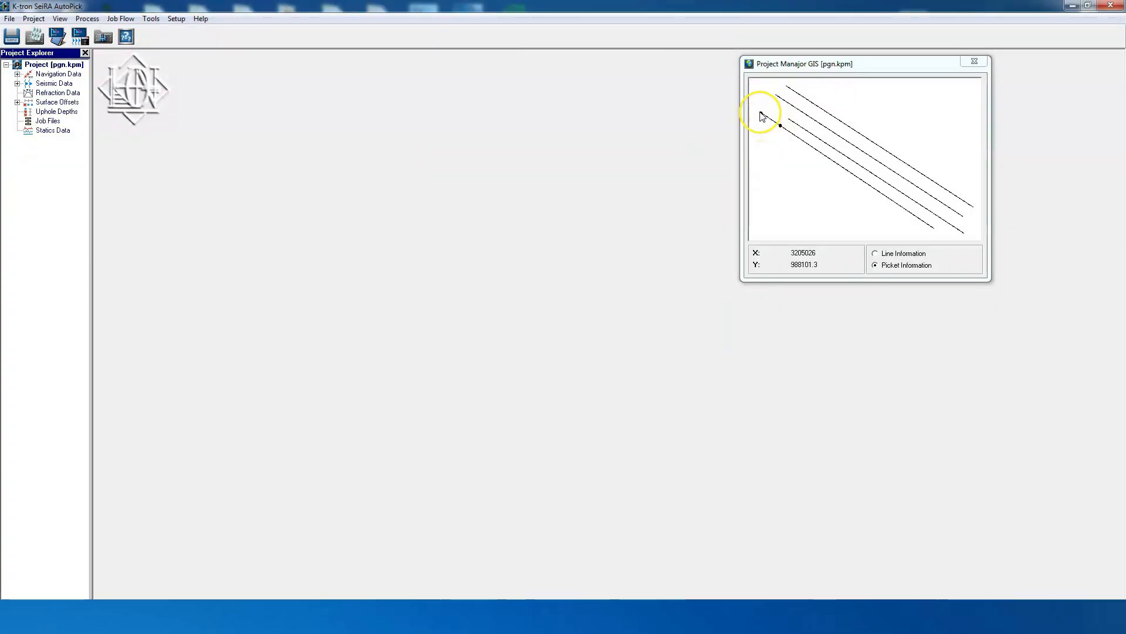
# - Display the seismic records of picket 204 of line 063-DHL-39 from the map and reposition the Interactive Tools window
pyautogui.moveTo(760, 113)
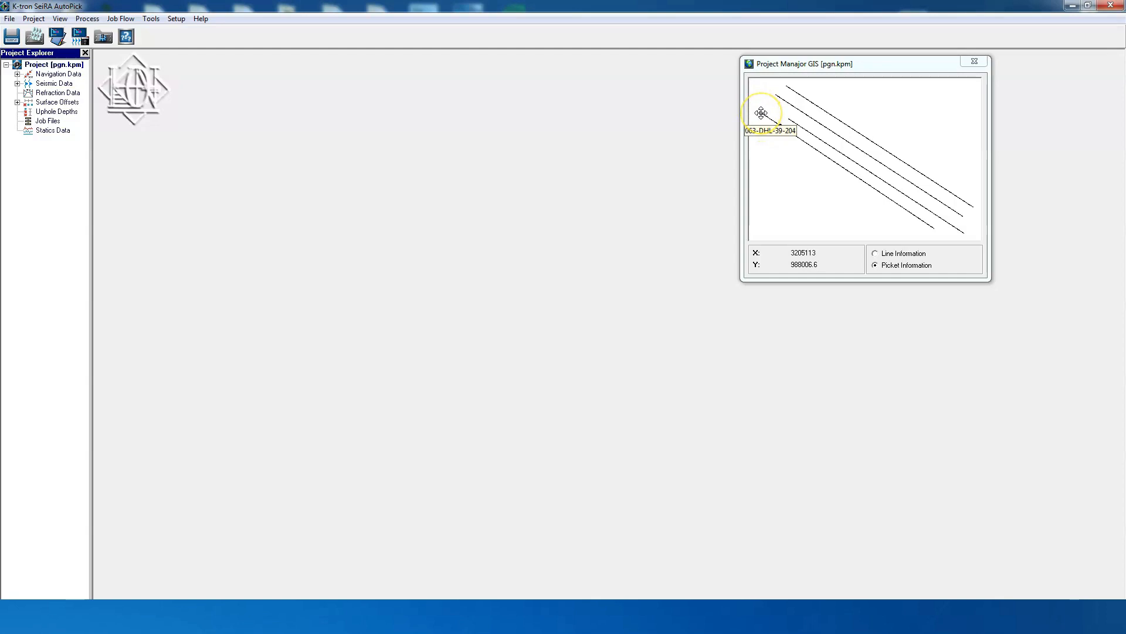
pyautogui.click(761, 112)
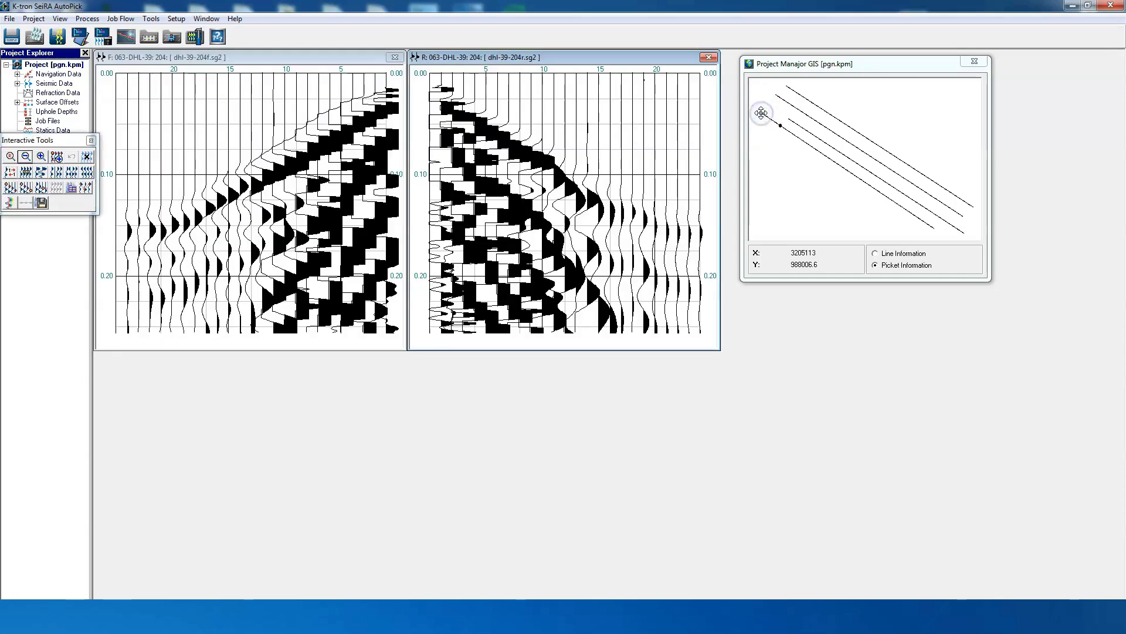
pyautogui.moveTo(40, 145); pyautogui.dragTo(44, 154)
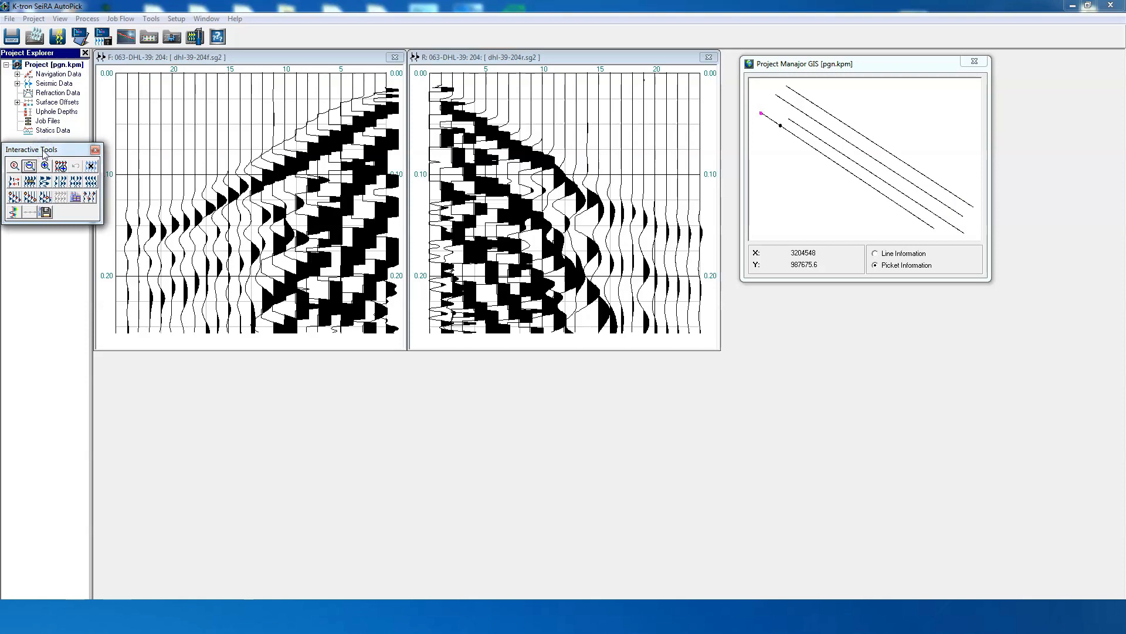
# - Try the zoom tools on the displayed seismic records, enlarging and reducing the view
pyautogui.click(45, 166)
pyautogui.click(46, 166)
pyautogui.click(45, 166)
pyautogui.click(46, 166)
pyautogui.click(28, 166)
pyautogui.click(28, 167)
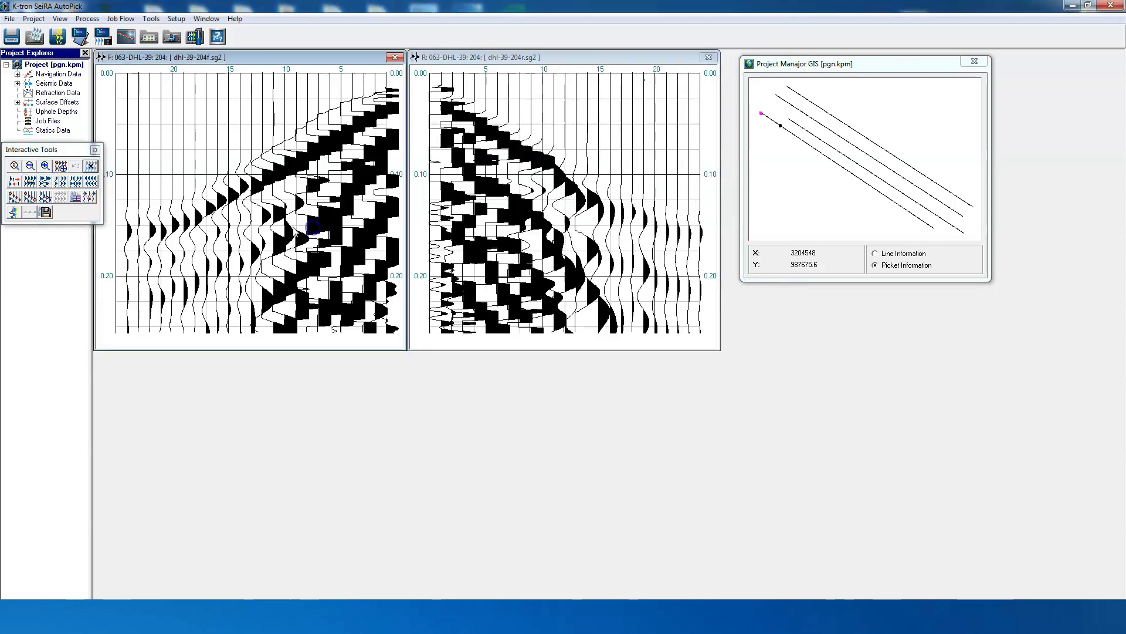
# - Magnify the middle part of picket 204's forward record in a separate zoom window, then close it
pyautogui.click(57, 166)
pyautogui.moveTo(170, 135); pyautogui.dragTo(364, 293)
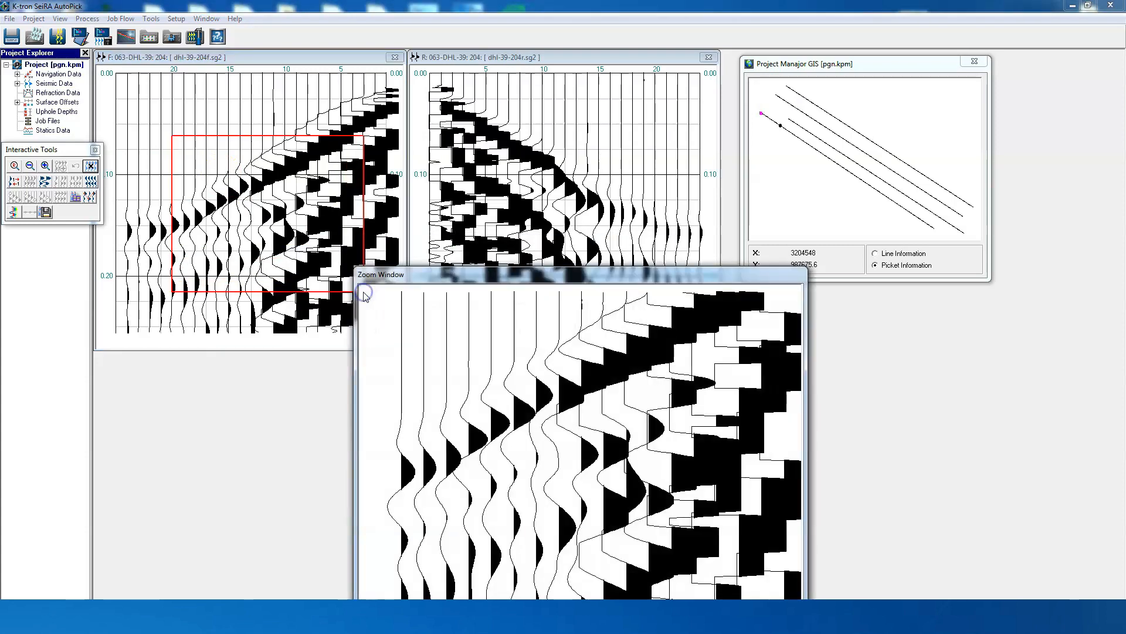
pyautogui.click(91, 166)
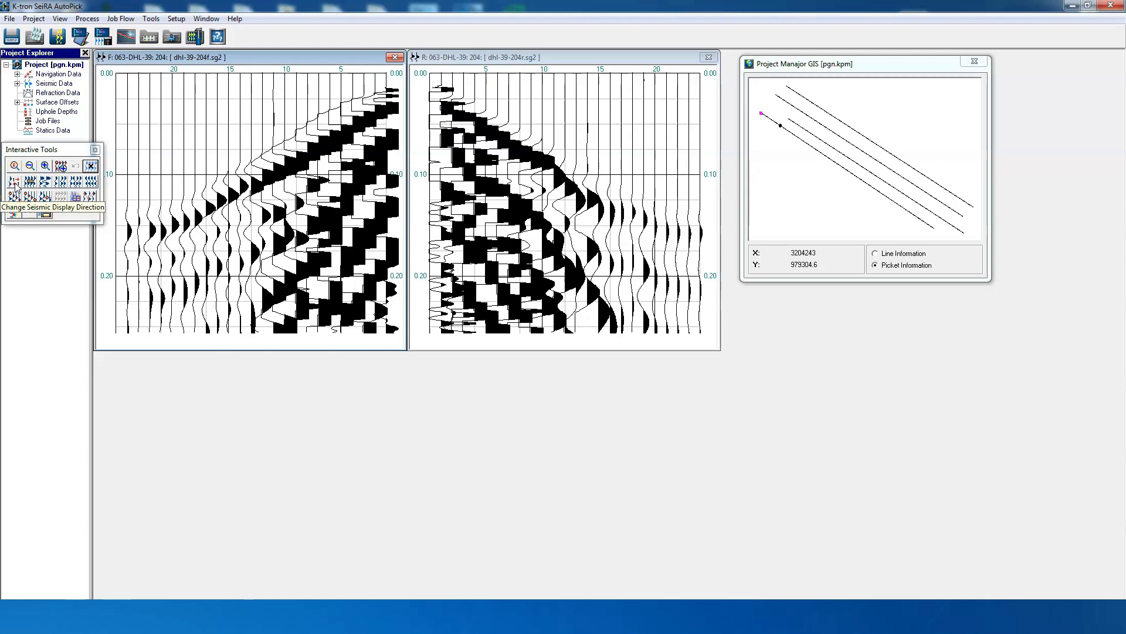
# - Reverse the display direction of picket 204's forward record and switch it back
pyautogui.click(14, 181)
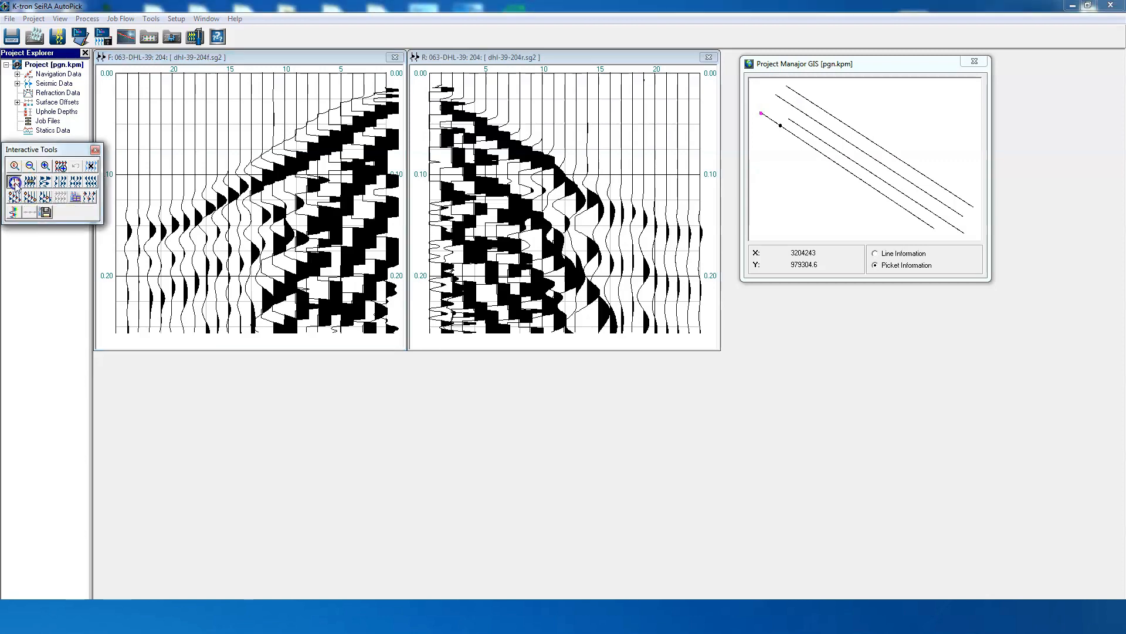
pyautogui.click(14, 182)
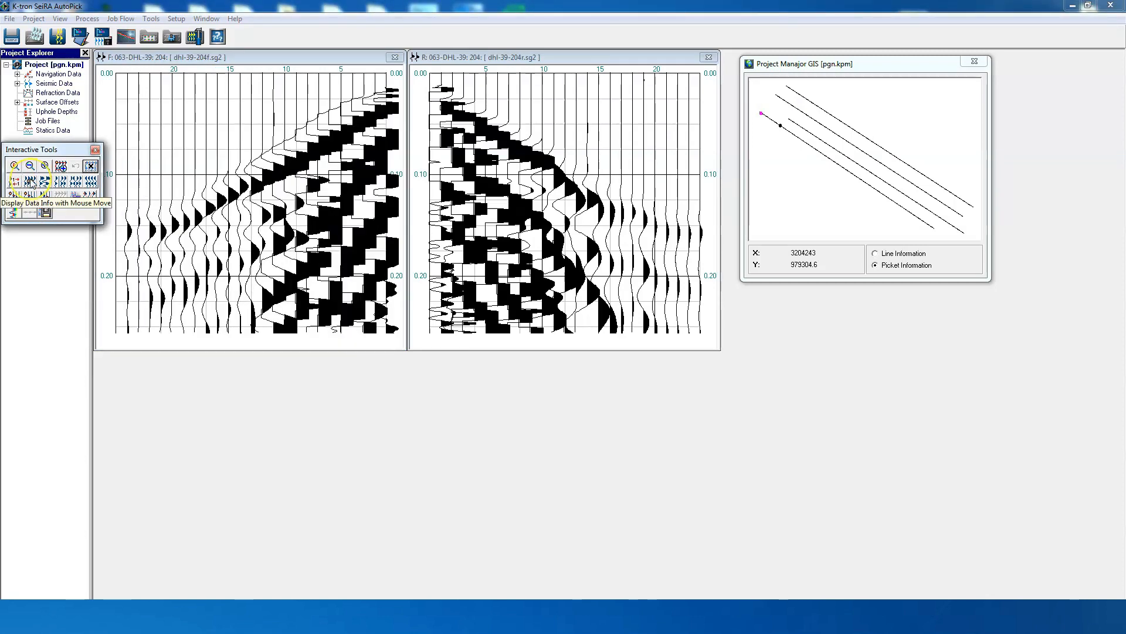
# - Try the data info display, then raise the forward record's display gain to 0.005 and restore it
pyautogui.click(30, 182)
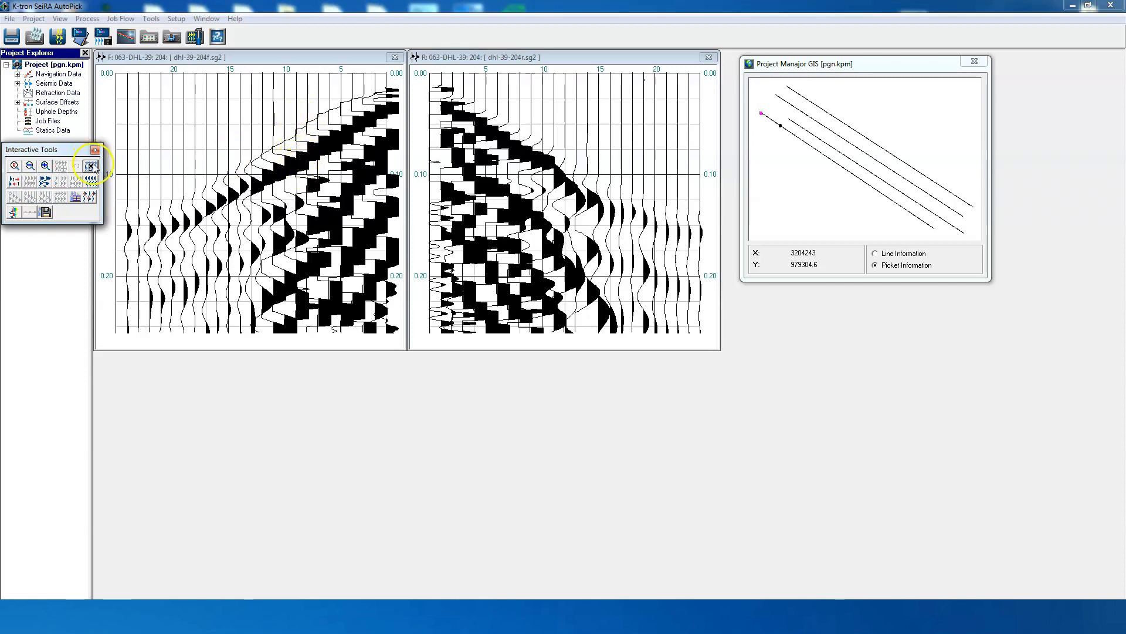
pyautogui.click(46, 182)
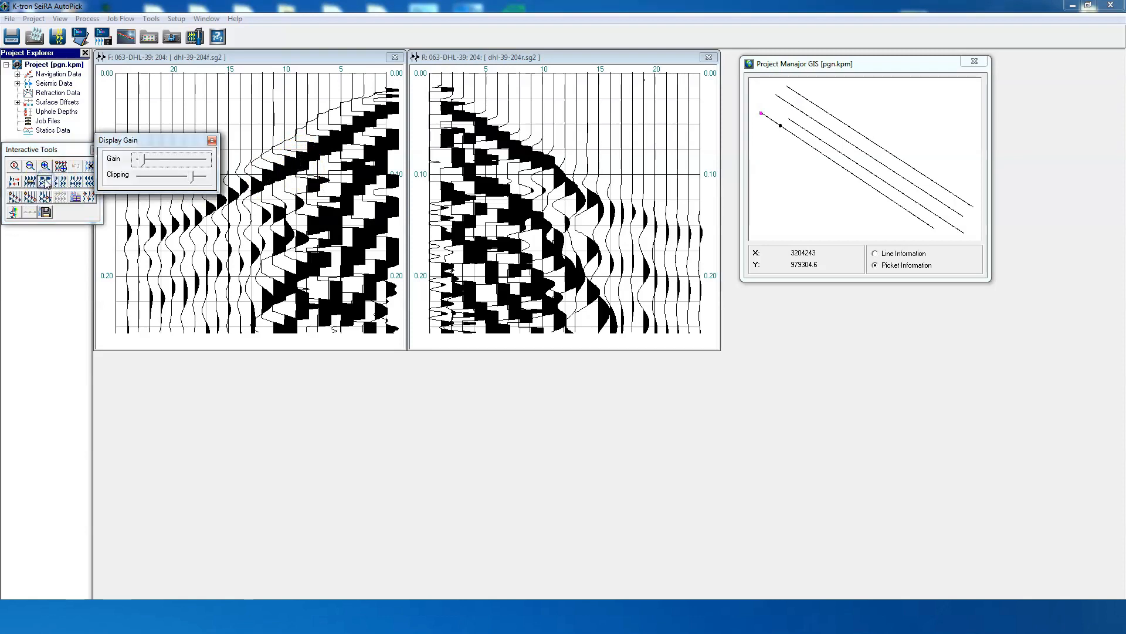
pyautogui.moveTo(142, 162); pyautogui.dragTo(143, 163)
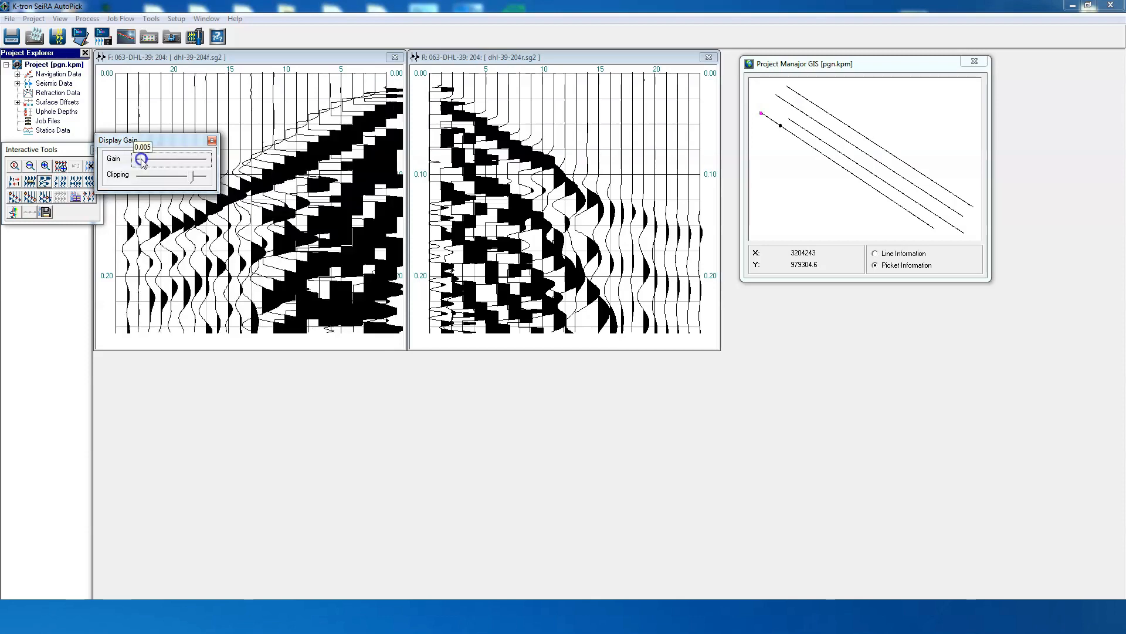
pyautogui.moveTo(142, 163); pyautogui.dragTo(143, 163)
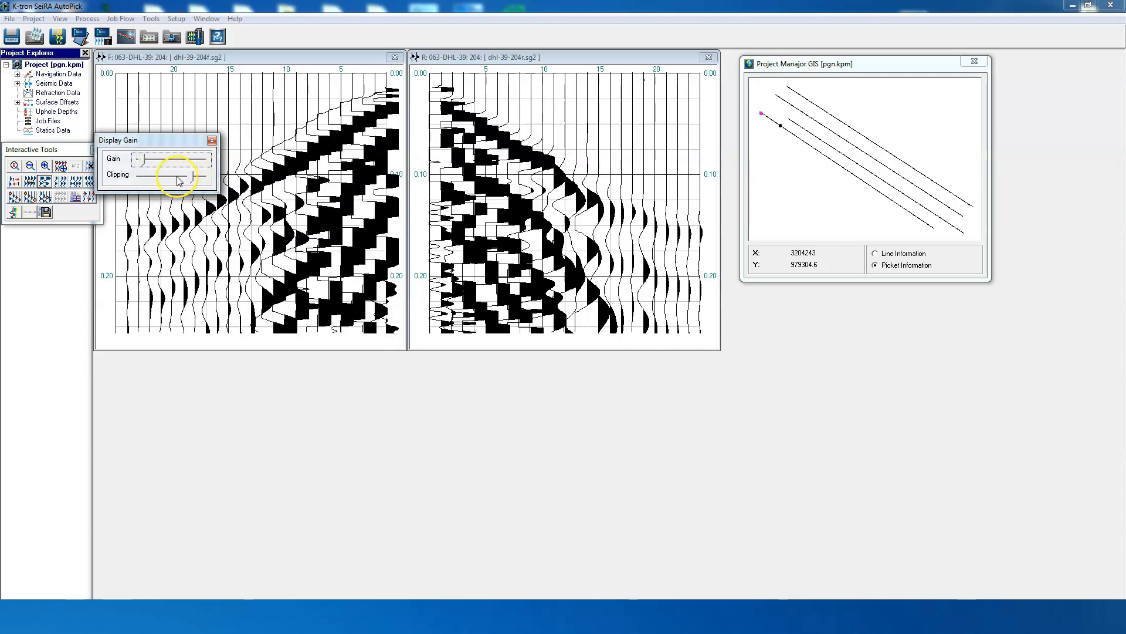
pyautogui.click(211, 141)
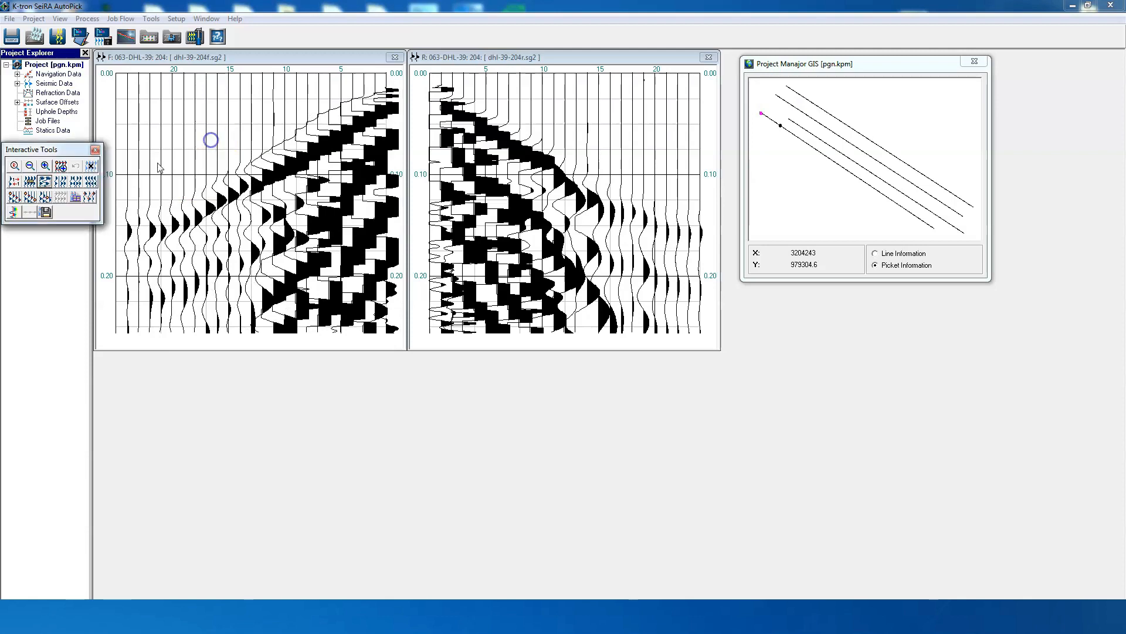
# - Kill traces 12 and 8 of picket 204's forward record, undo both removals and end the process
pyautogui.click(61, 182)
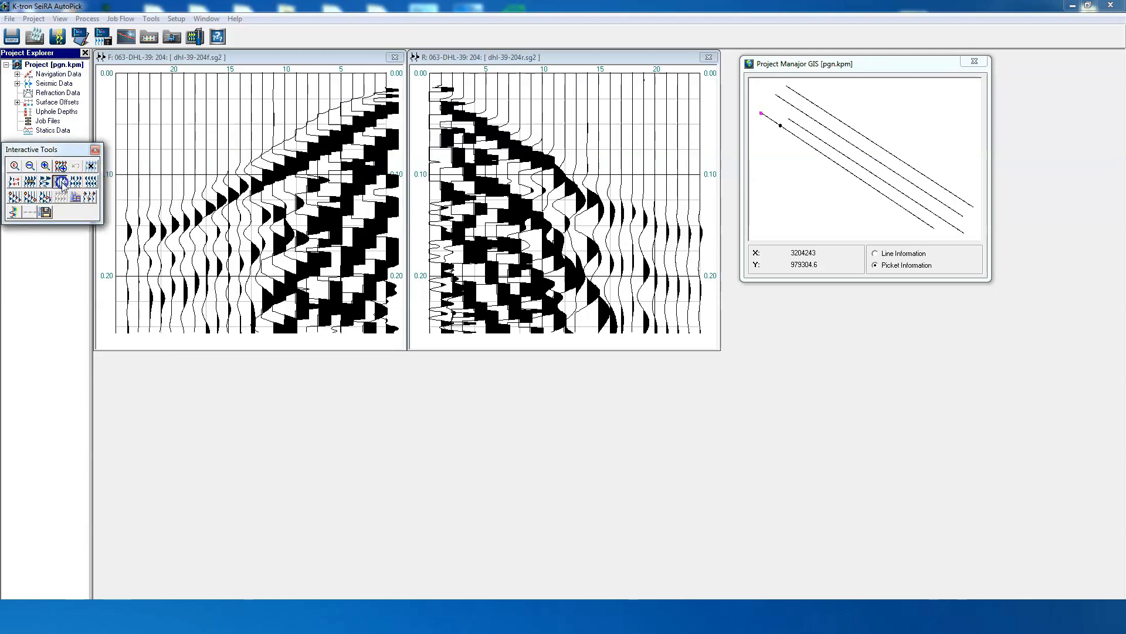
pyautogui.click(259, 74)
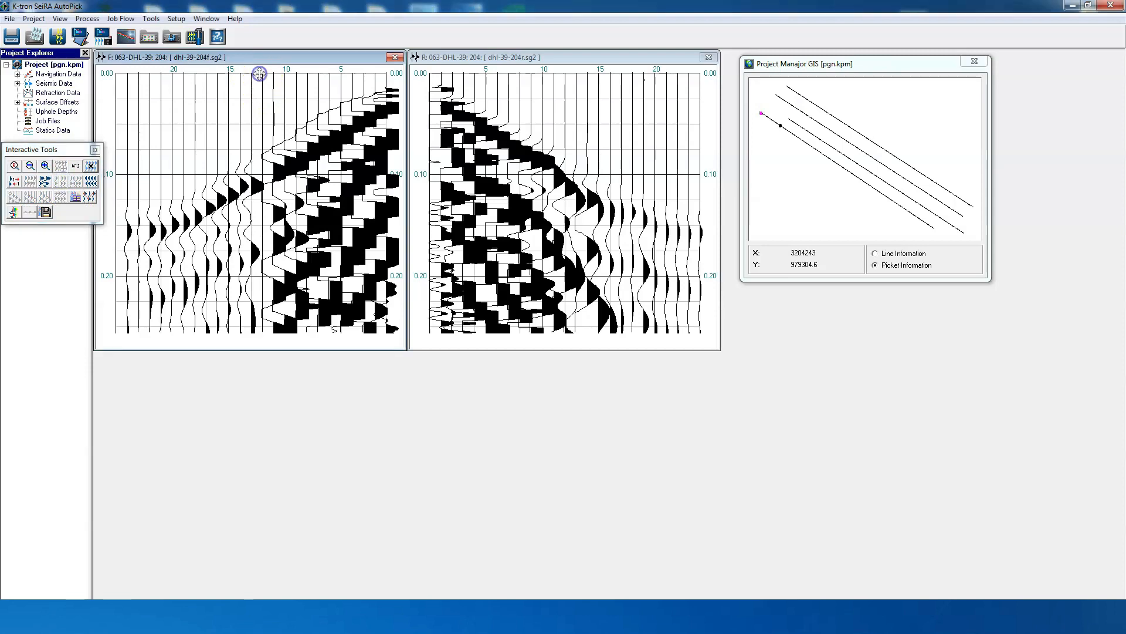
pyautogui.click(307, 75)
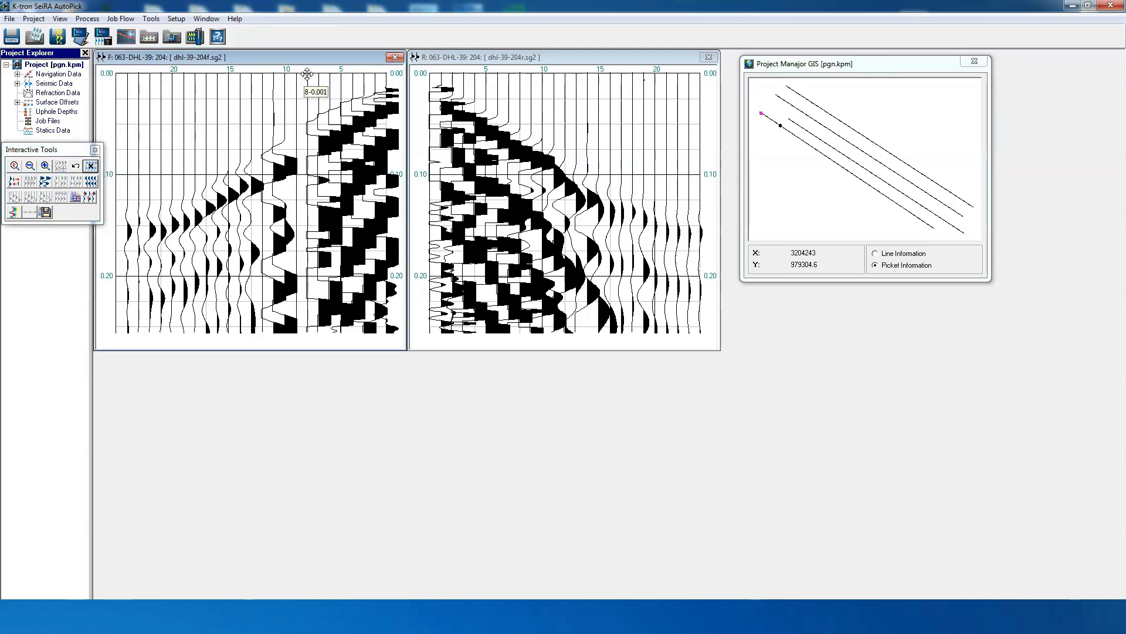
pyautogui.click(76, 166)
pyautogui.click(76, 166)
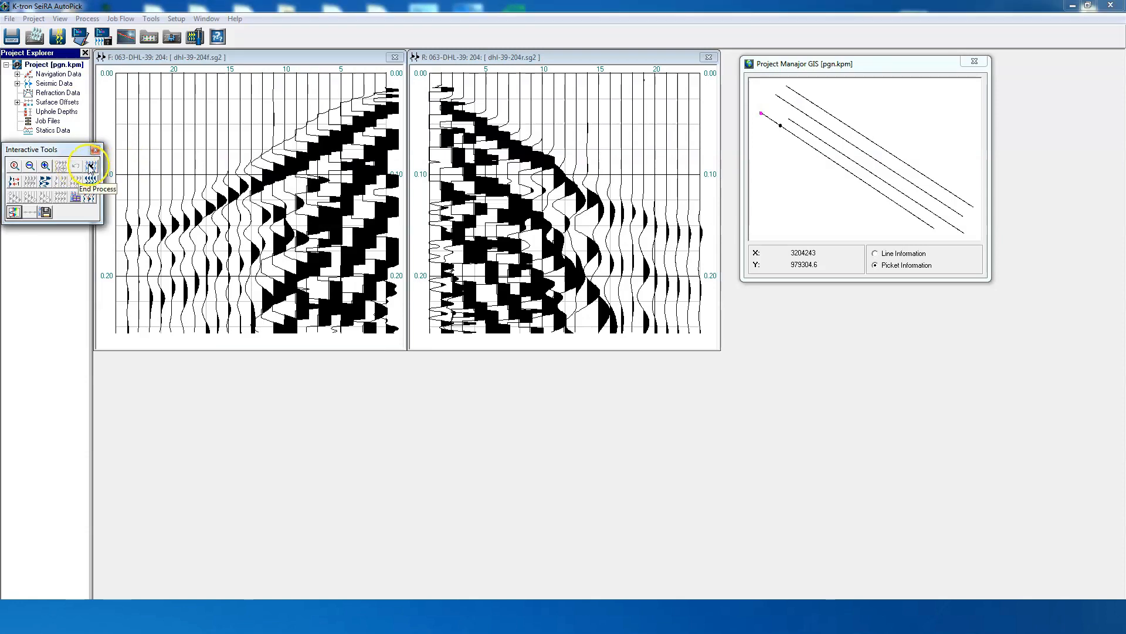
pyautogui.click(91, 166)
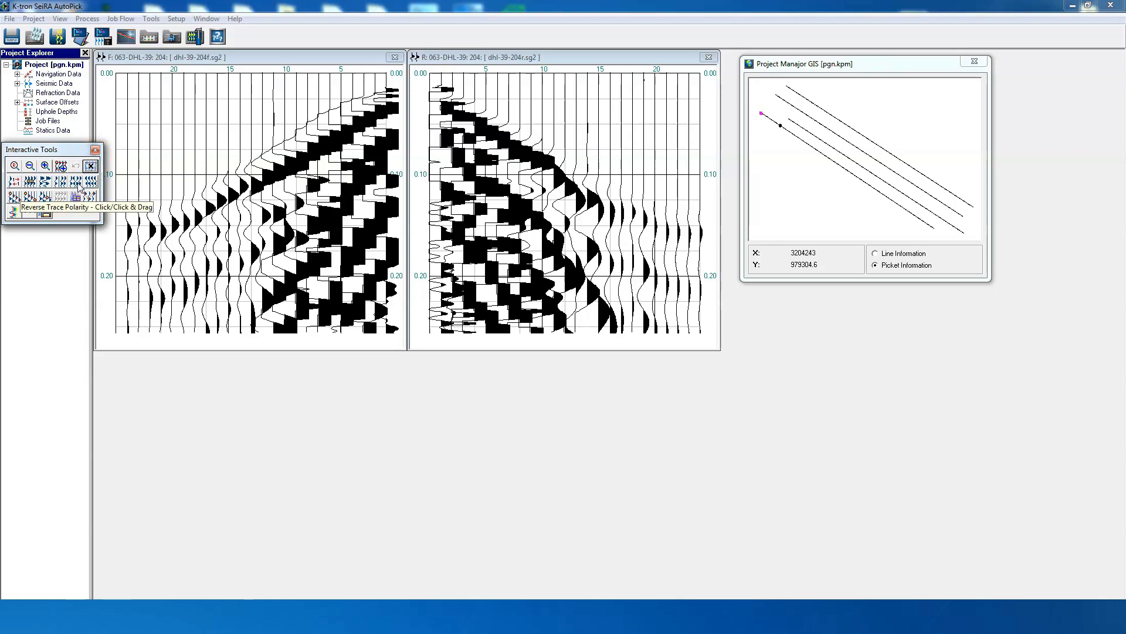
# - Reverse the trace polarity of several traces between 19 and 13 in picket 204's forward record
pyautogui.click(77, 184)
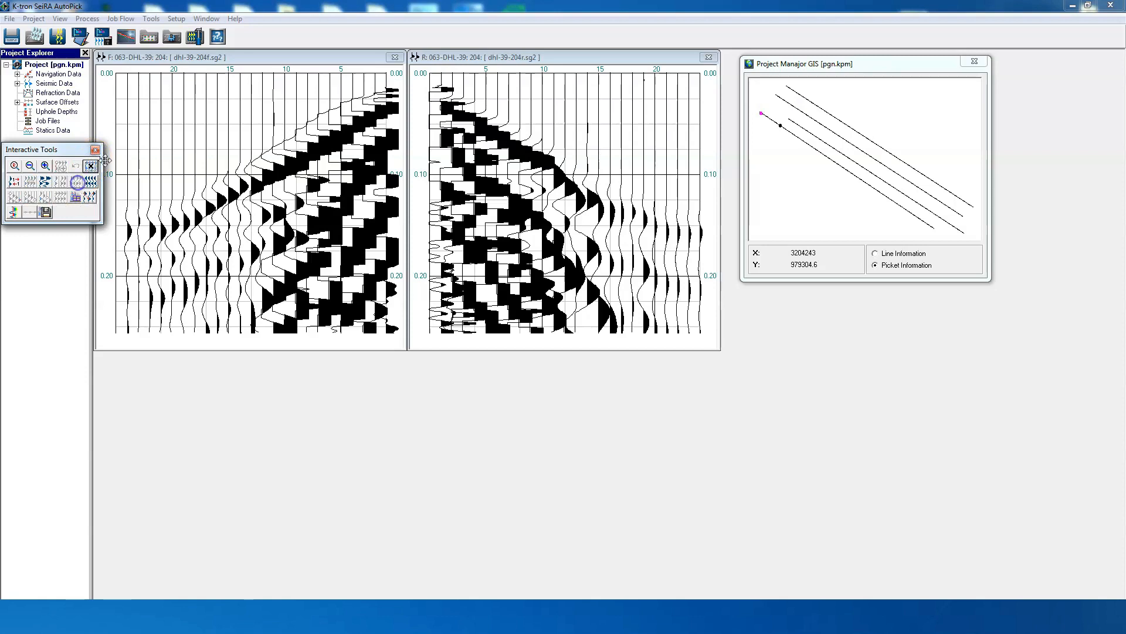
pyautogui.click(185, 80)
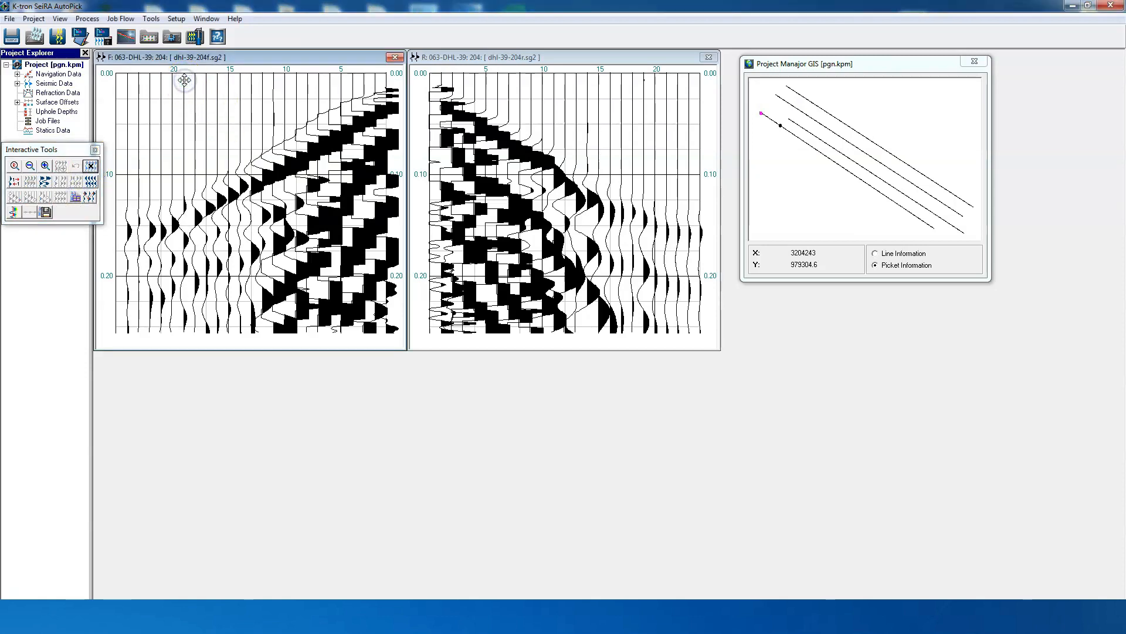
pyautogui.click(216, 82)
pyautogui.click(237, 81)
pyautogui.click(246, 82)
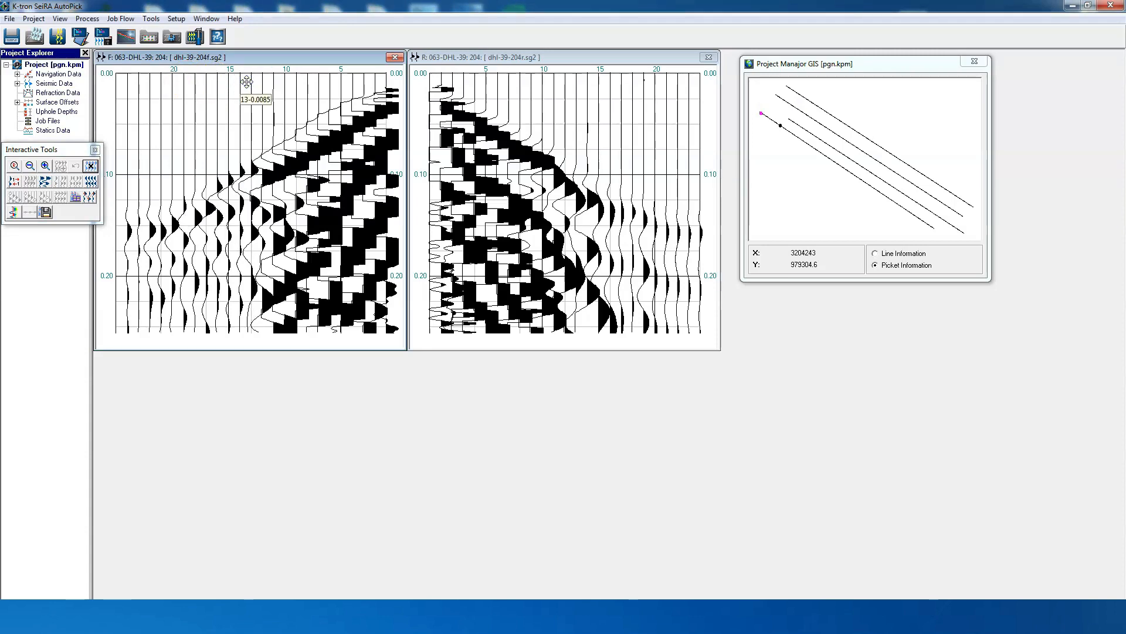
pyautogui.click(91, 182)
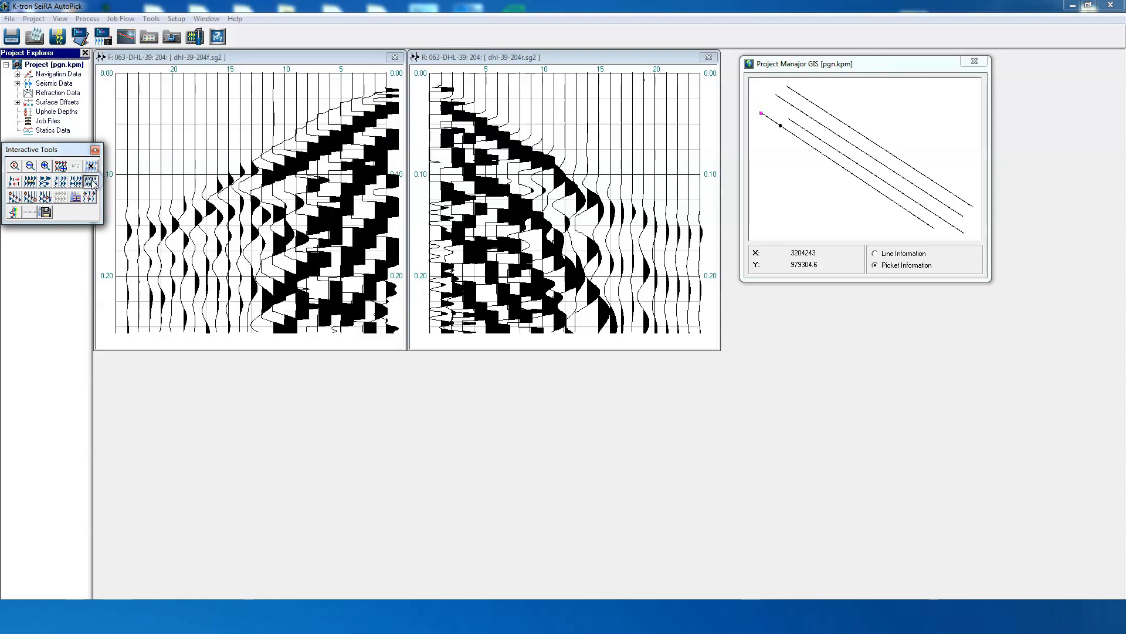
pyautogui.click(91, 182)
# - Set the Reference Amplitude to 12000 for the displayed seismic records and apply it
pyautogui.click(47, 197)
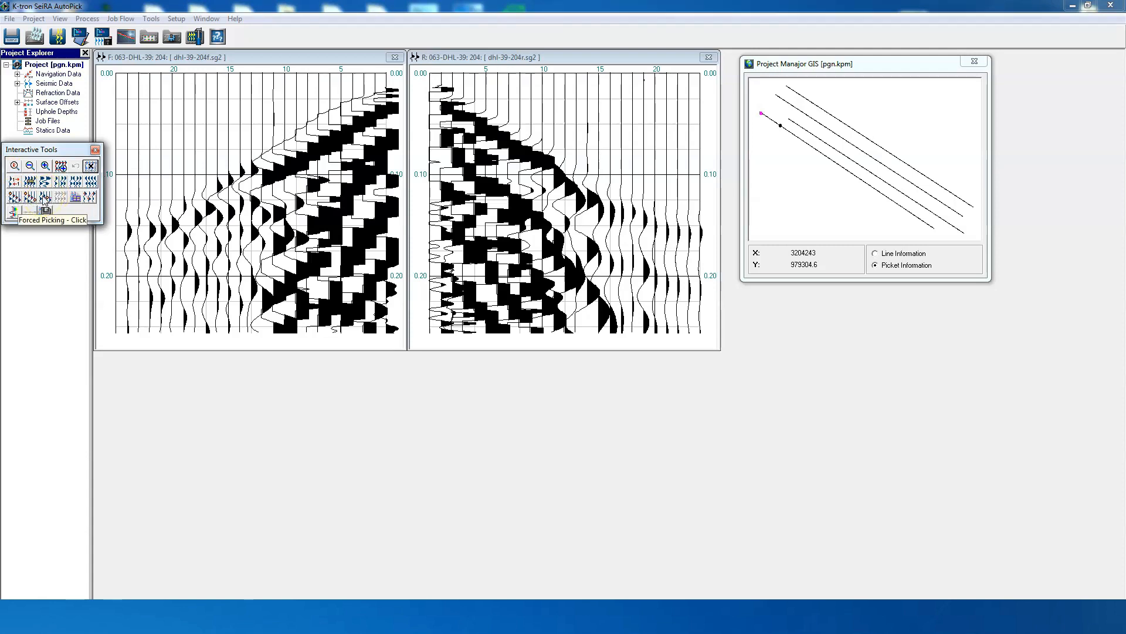
pyautogui.click(13, 213)
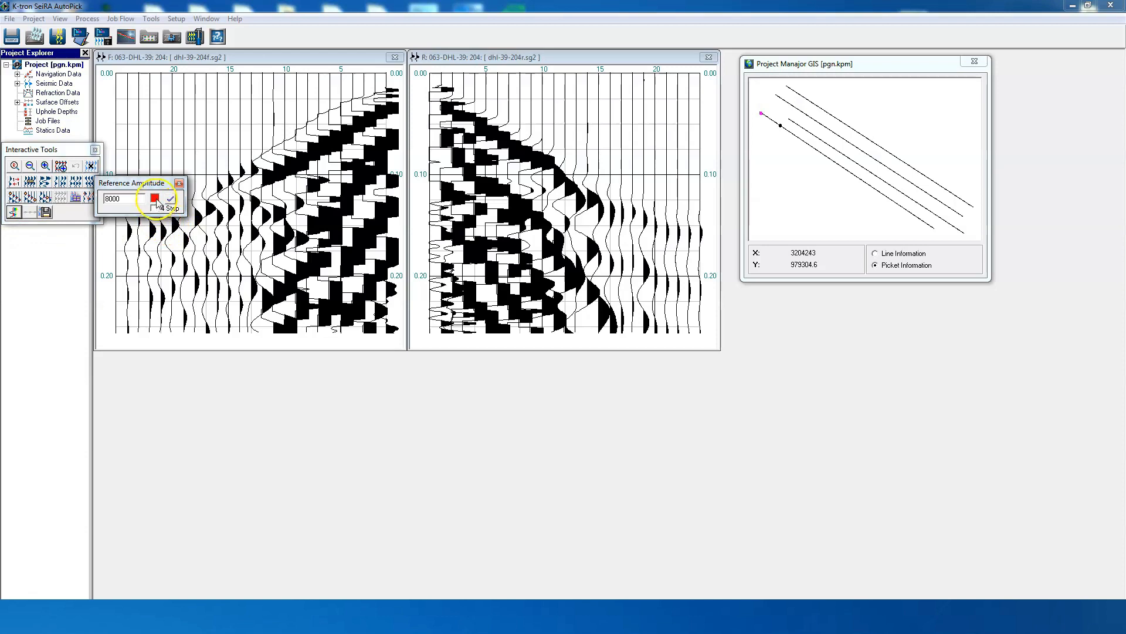
pyautogui.doubleClick(108, 198)
pyautogui.write('12000')
pyautogui.click(154, 209)
pyautogui.click(170, 198)
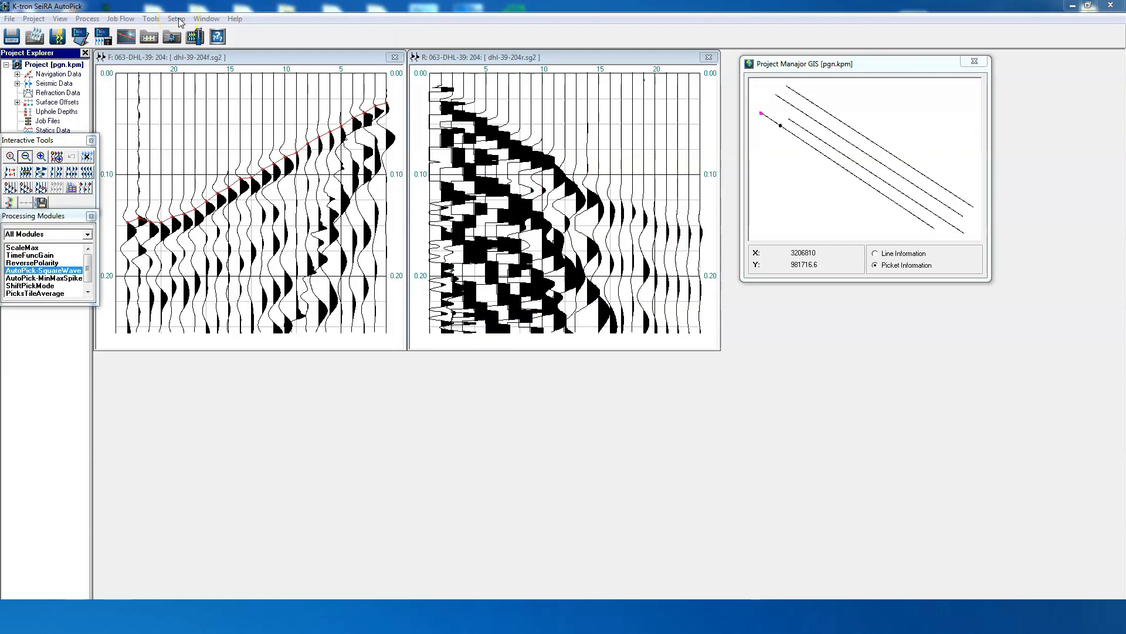
# - Set the arrival time picks to display as Ticks Only in the seismic display setup
pyautogui.click(176, 19)
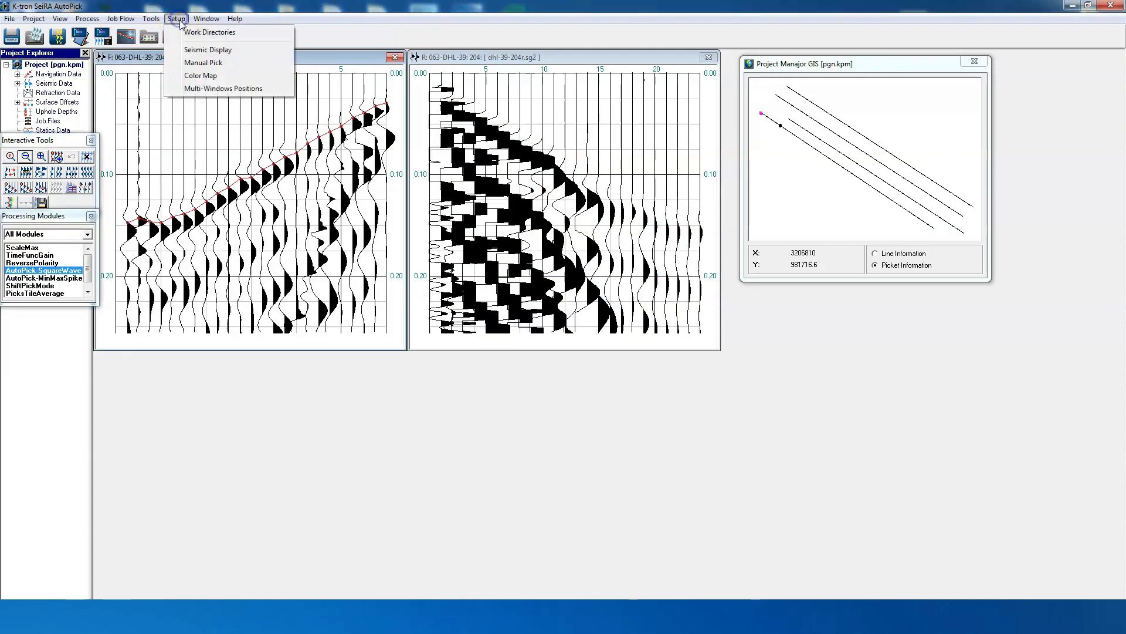
pyautogui.click(189, 49)
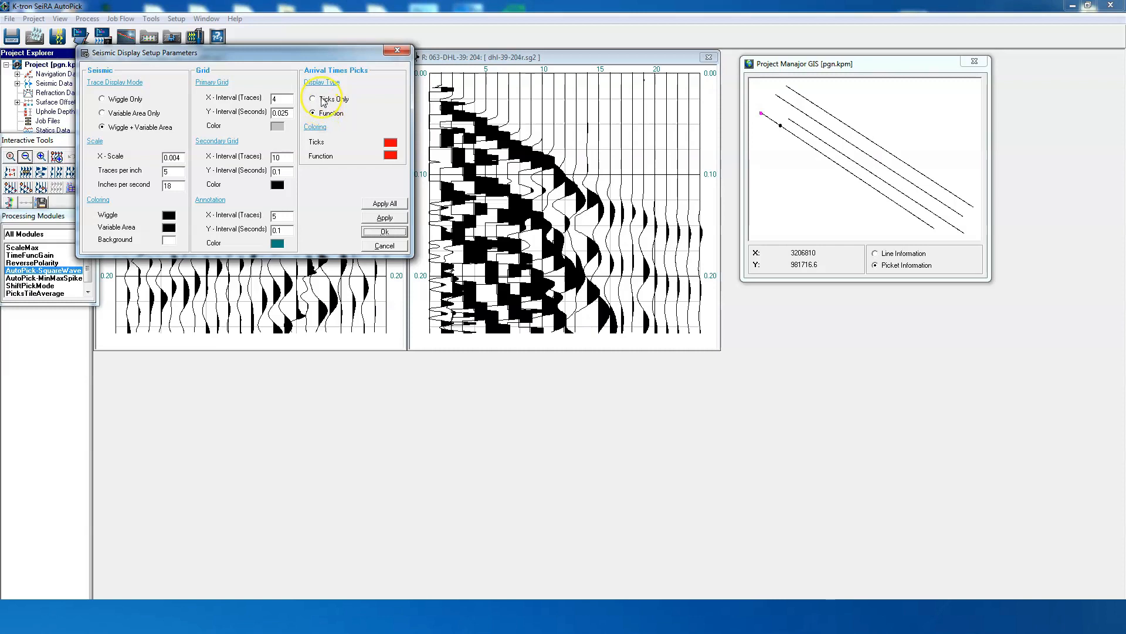
pyautogui.click(313, 99)
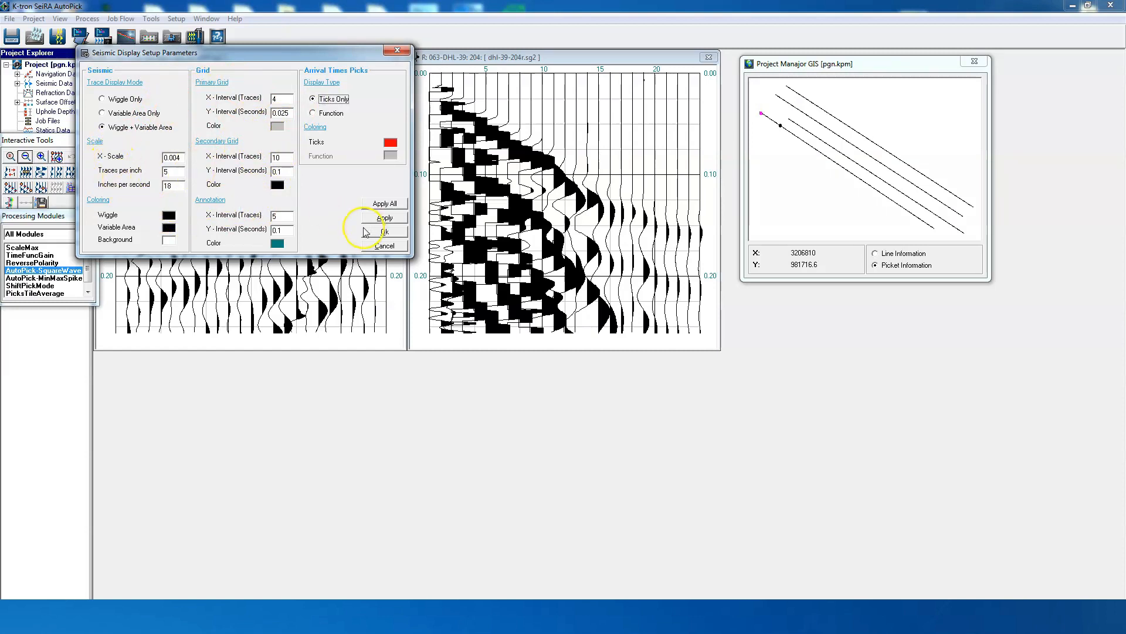
pyautogui.click(385, 232)
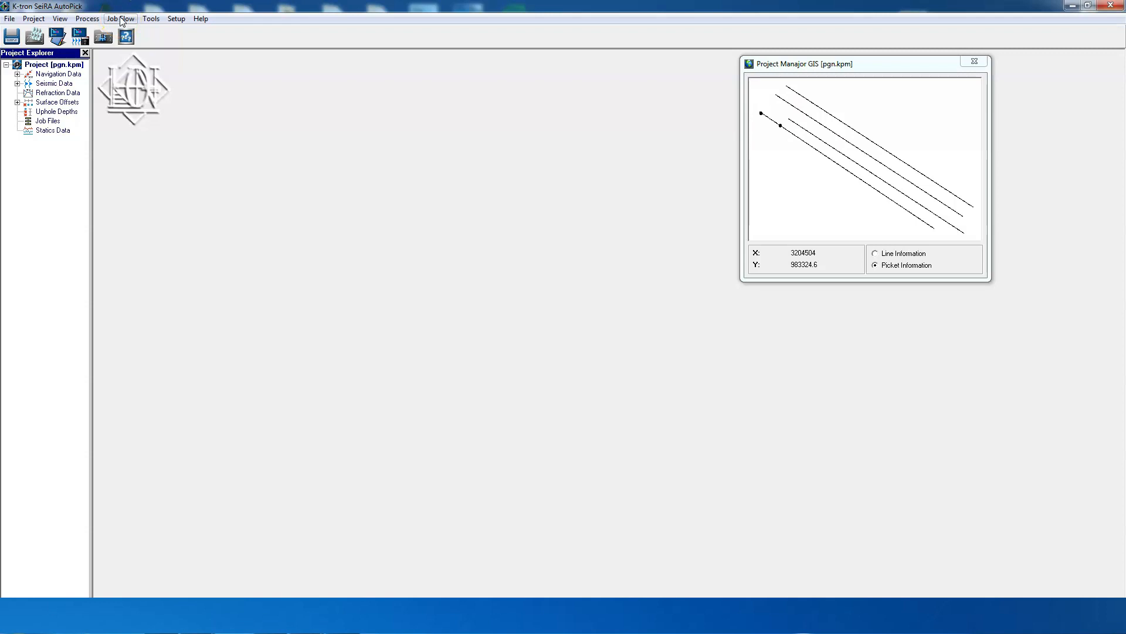
# - Create a new job and add the ScaleMax module with output RMS amplitude 40000 and search start time 1 ms
pyautogui.click(127, 23)
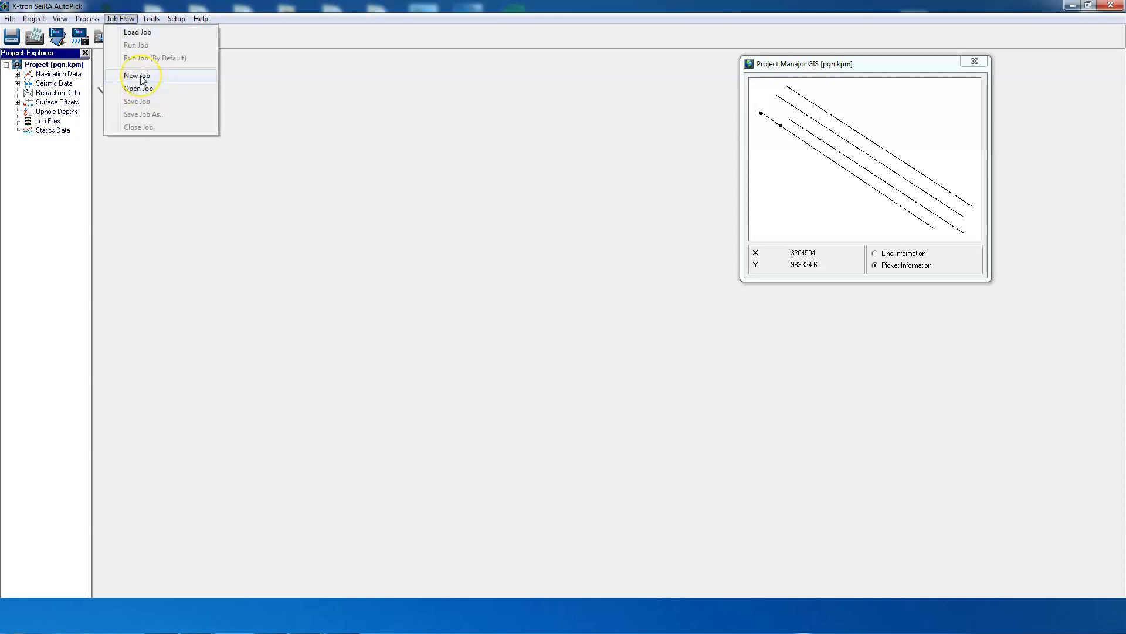
pyautogui.click(143, 80)
pyautogui.moveTo(152, 93); pyautogui.dragTo(213, 91)
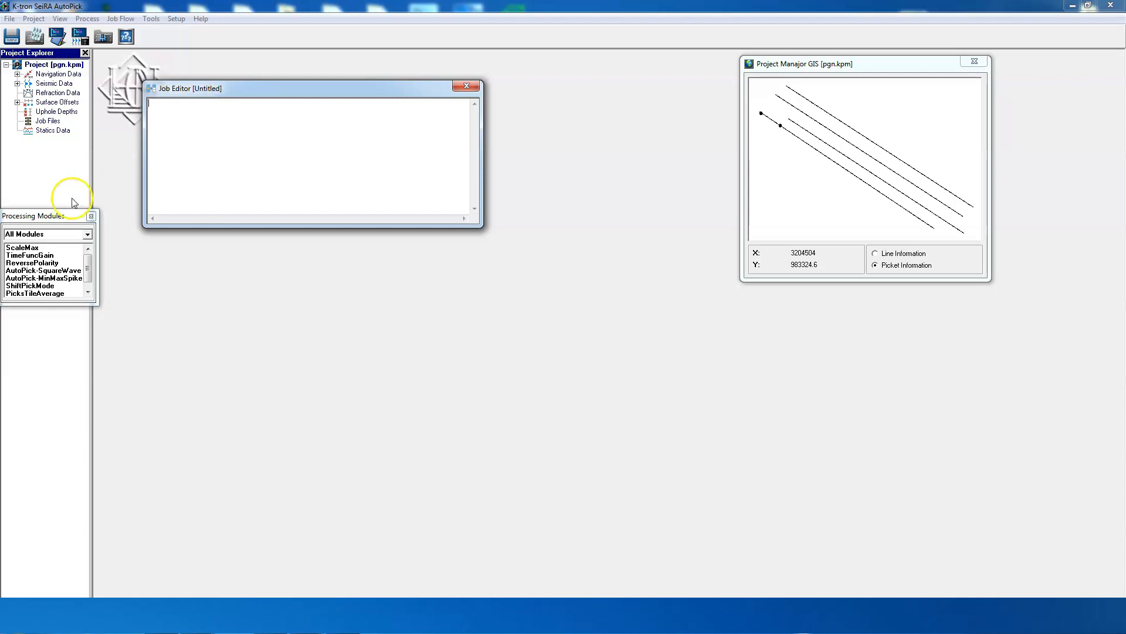
pyautogui.click(32, 248)
pyautogui.doubleClick(32, 249)
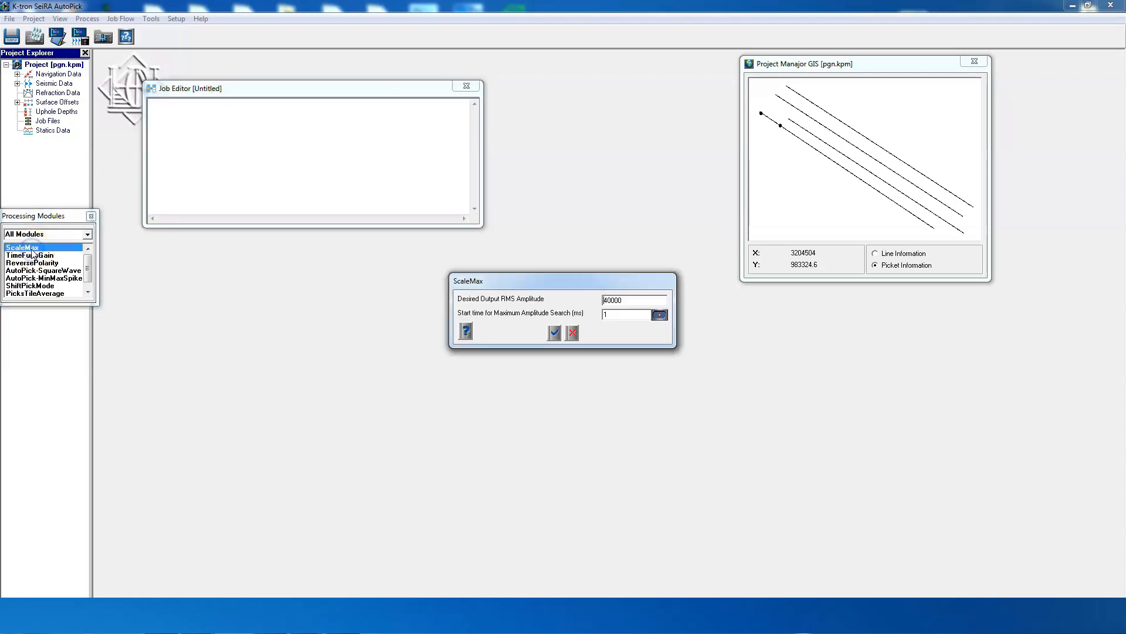
pyautogui.click(555, 333)
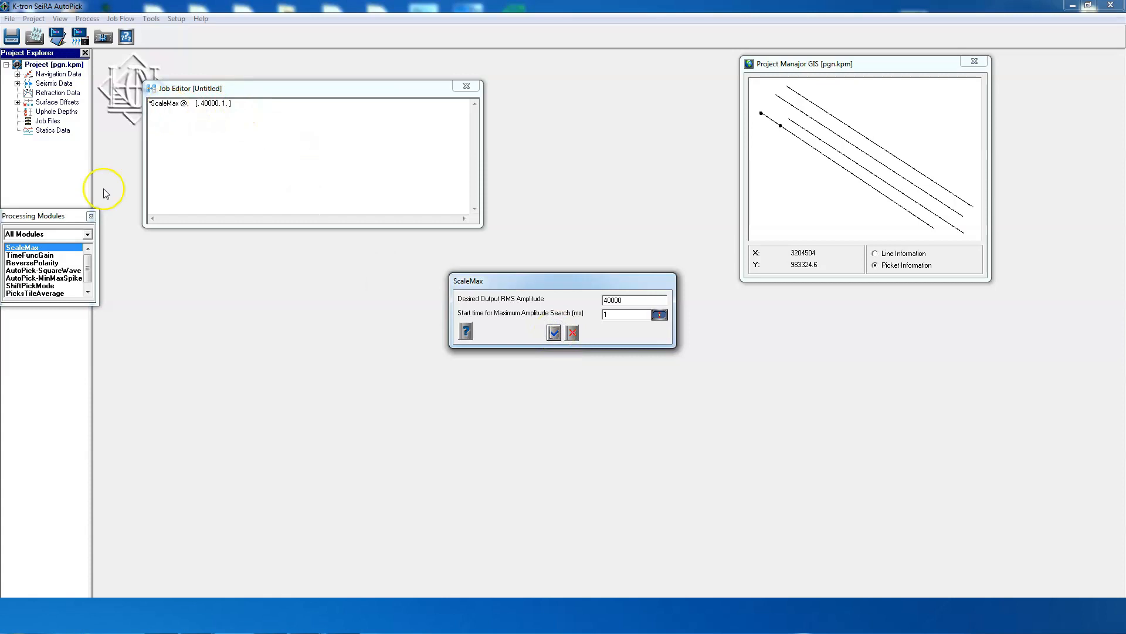
# - Add AutoPick-SquareWave to the job with maximum RMS amplitude 40000, phase time 60 ms, reference amplitude 2000 and dirty point limits 16 and 4 ms
pyautogui.doubleClick(35, 270)
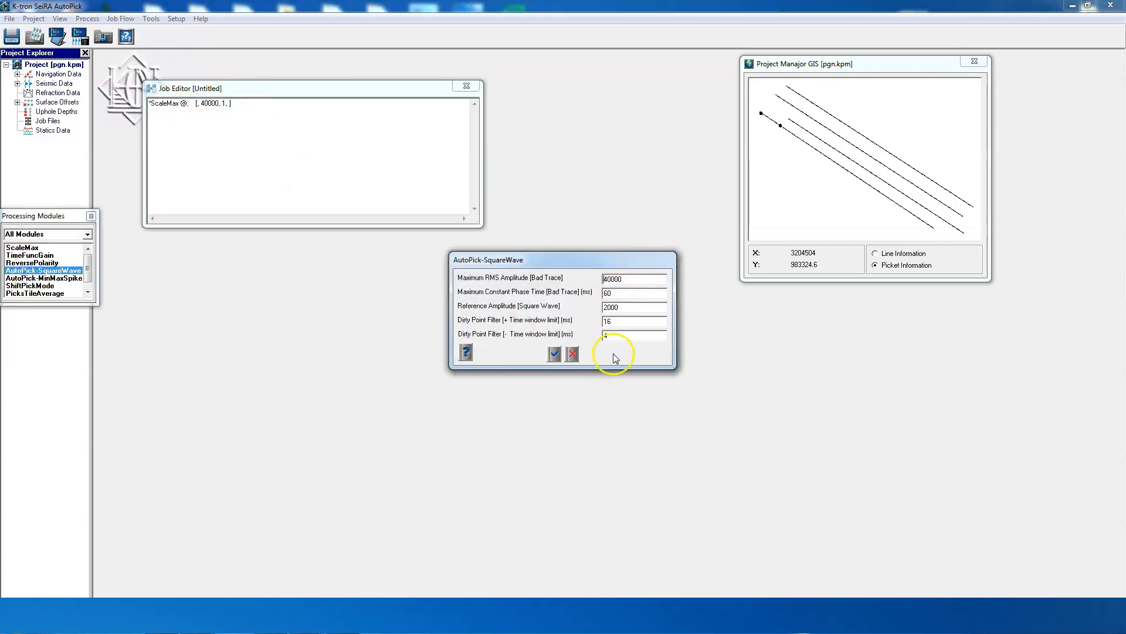
pyautogui.click(554, 353)
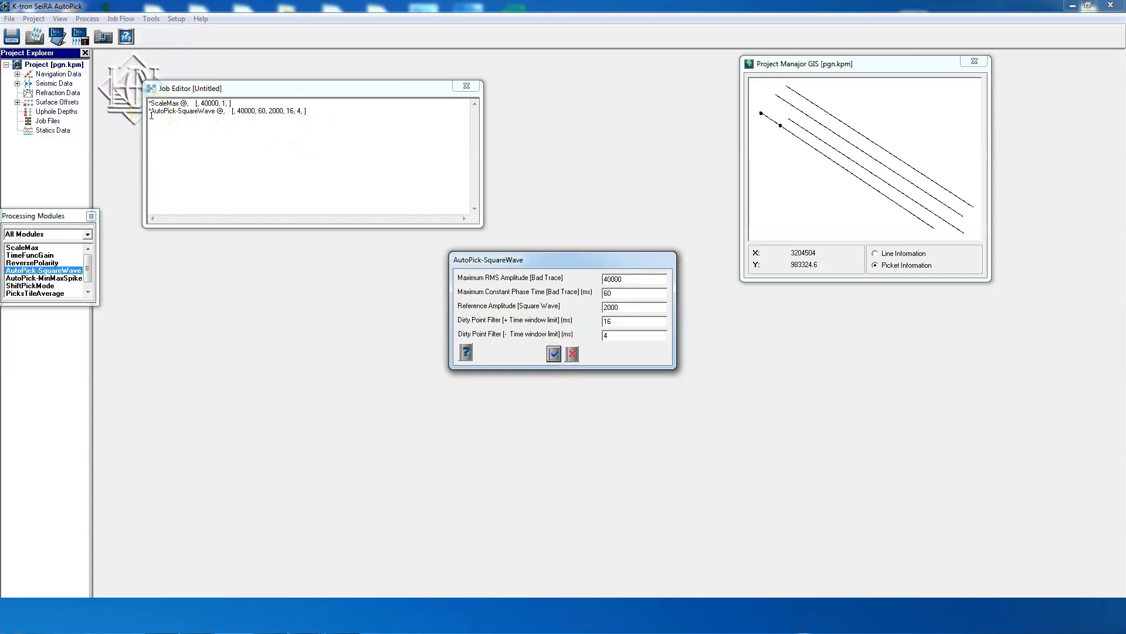
pyautogui.click(572, 354)
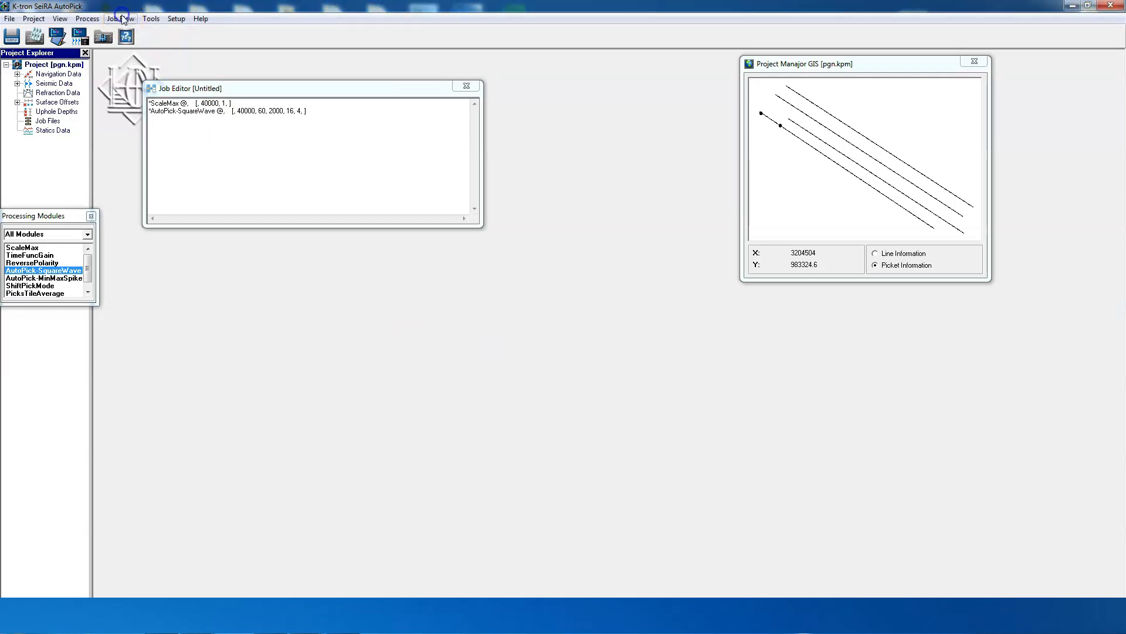
# - Save the job as PGN in the Jobs folder, replacing the existing file, and close the Job Editor
pyautogui.click(120, 18)
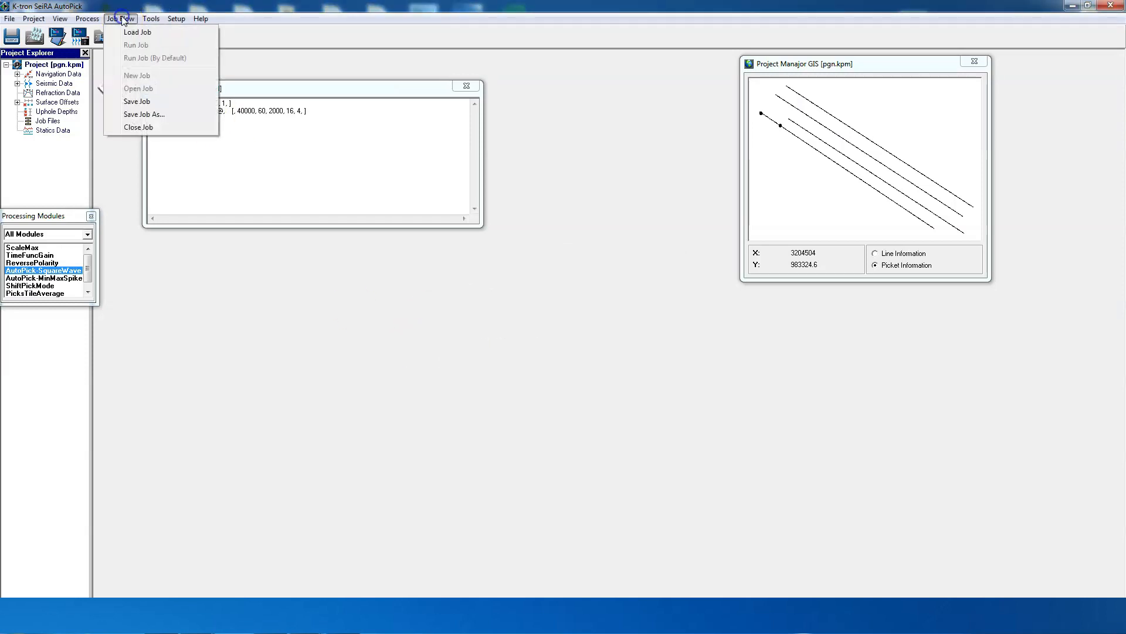
pyautogui.click(137, 101)
pyautogui.click(138, 256)
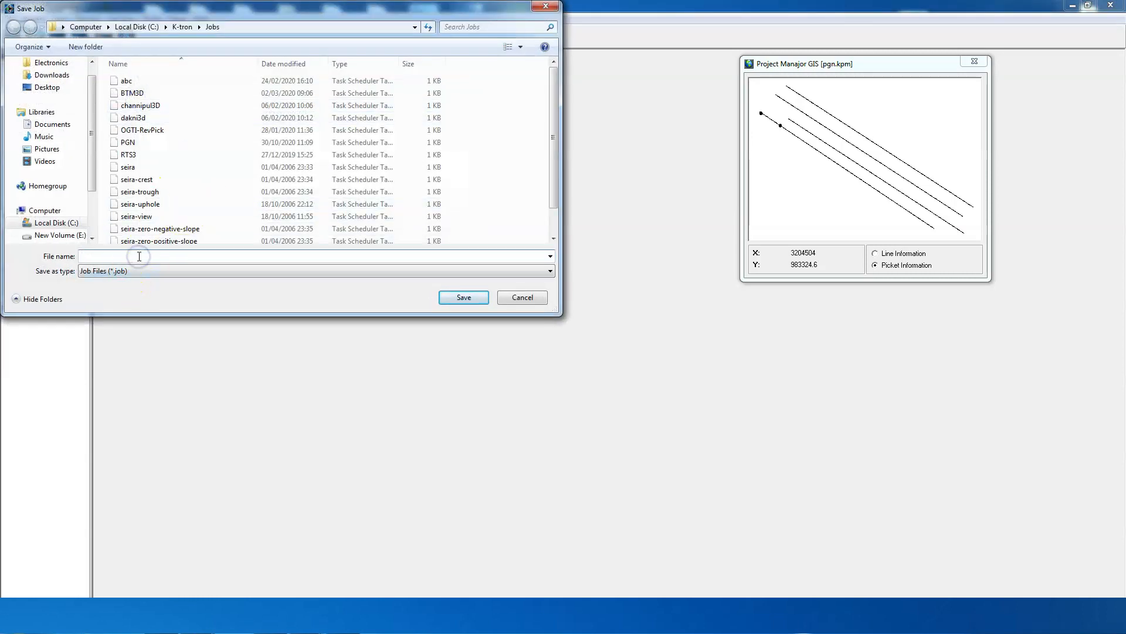
pyautogui.write('PGN')
pyautogui.press('Return')
pyautogui.click(602, 314)
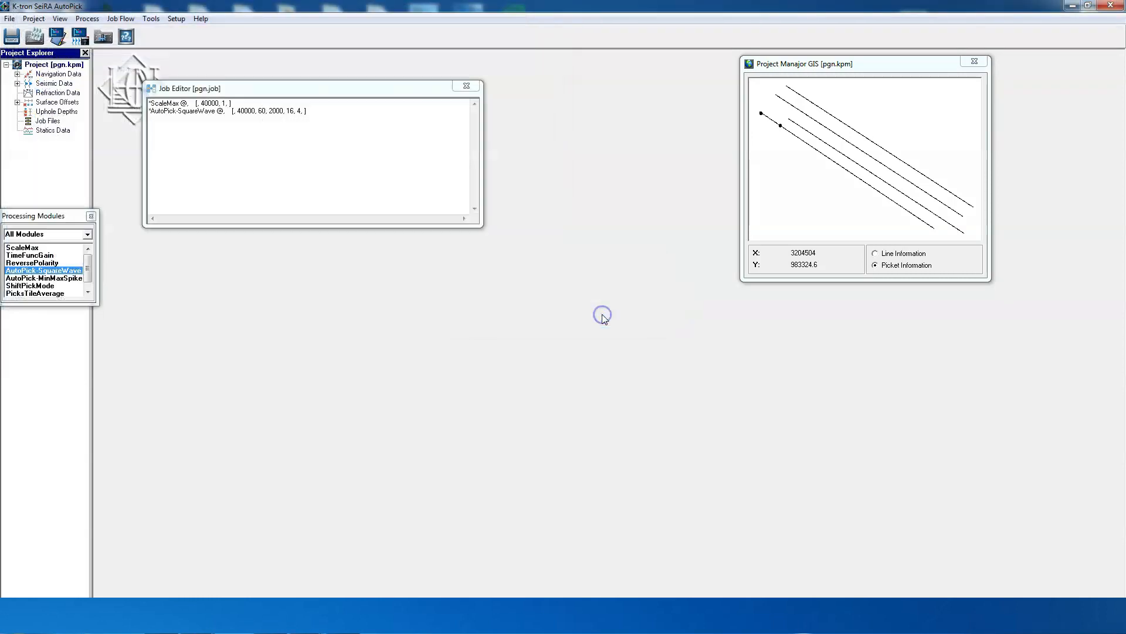
pyautogui.click(466, 85)
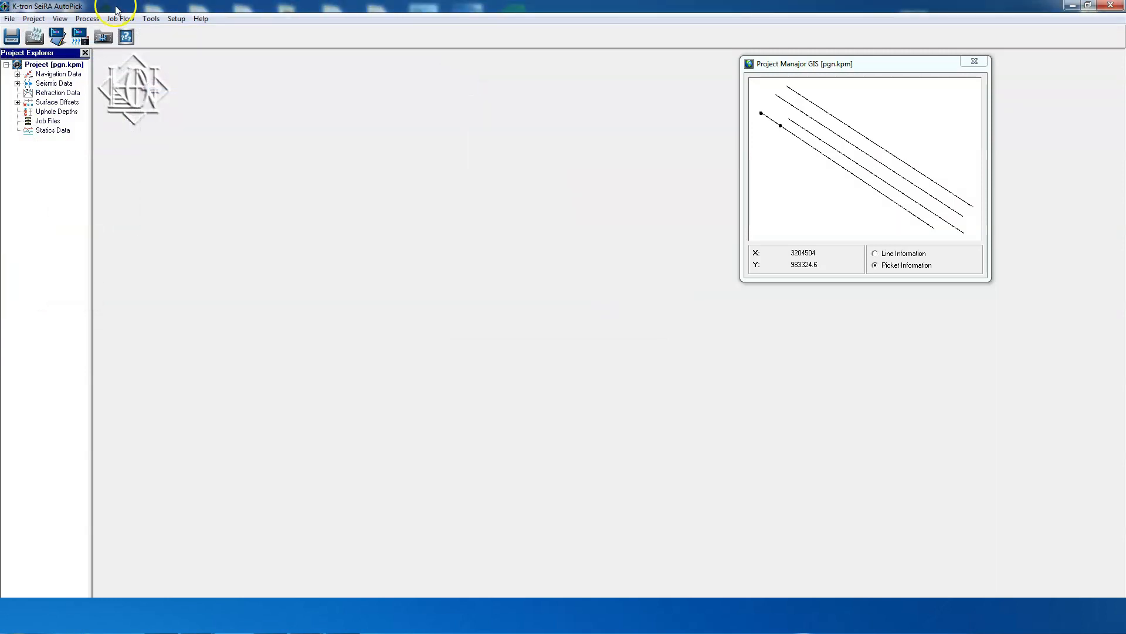
# - Load the PGN processing job into the project
pyautogui.click(34, 20)
pyautogui.click(70, 106)
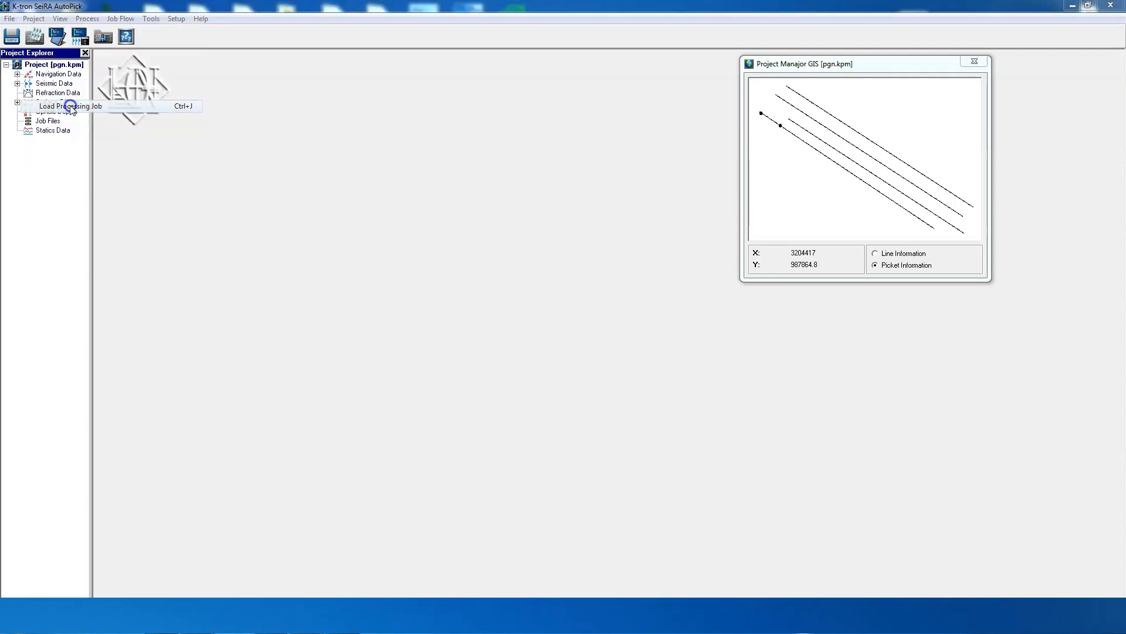
pyautogui.click(130, 142)
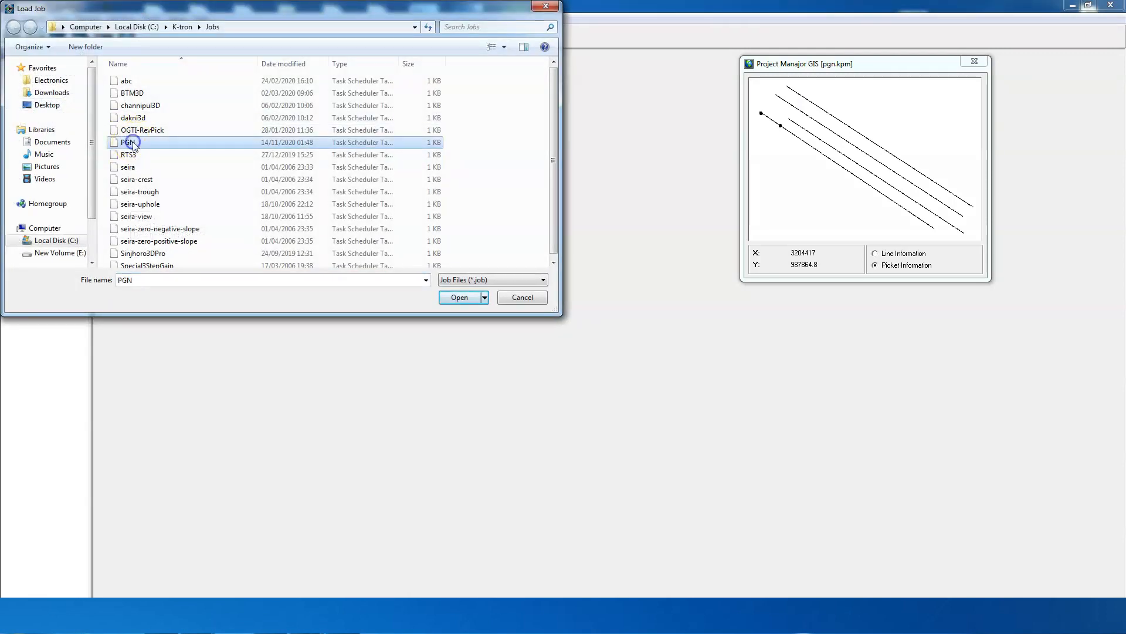
pyautogui.doubleClick(132, 144)
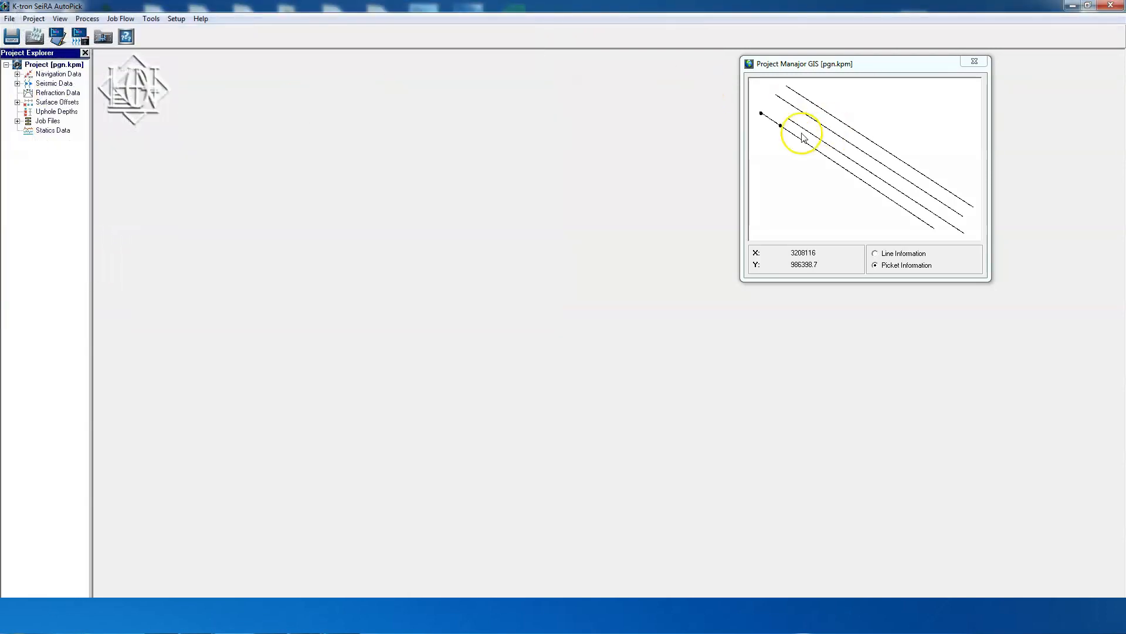
# - Display the records of picket 204 on line 063-DHL-39 and run the loaded job on the forward and reverse records
pyautogui.doubleClick(761, 113)
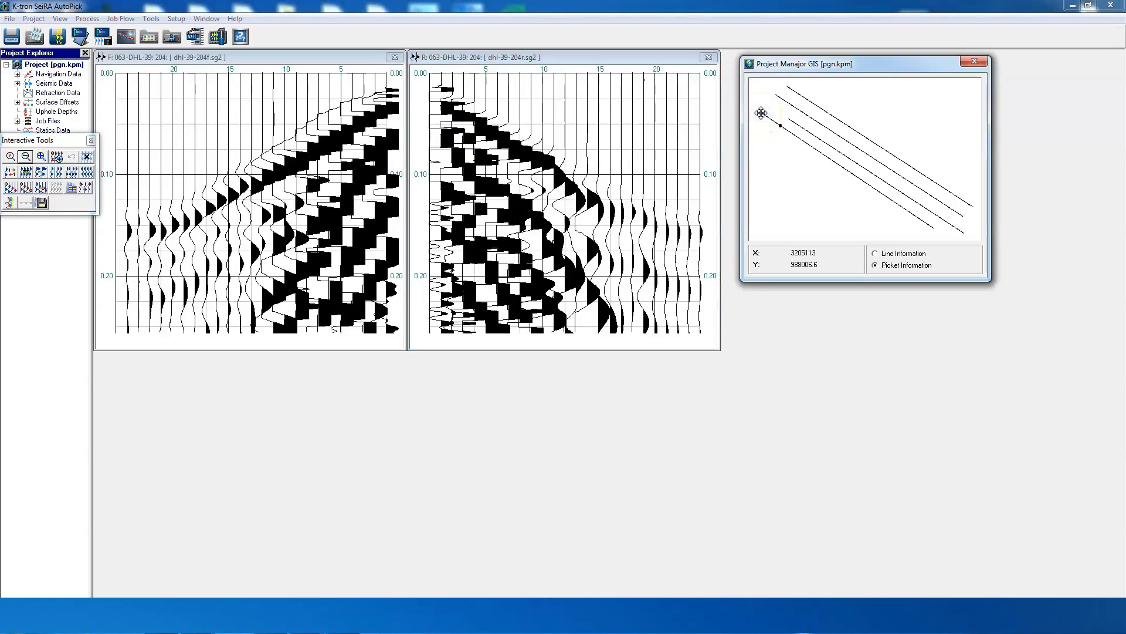
pyautogui.click(311, 58)
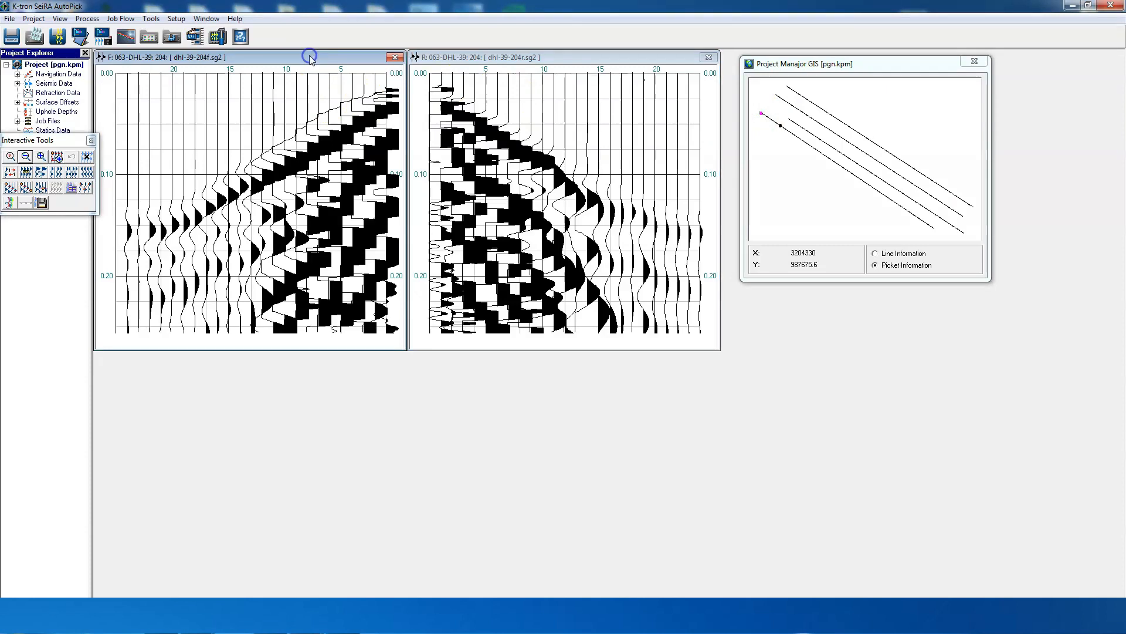
pyautogui.click(196, 37)
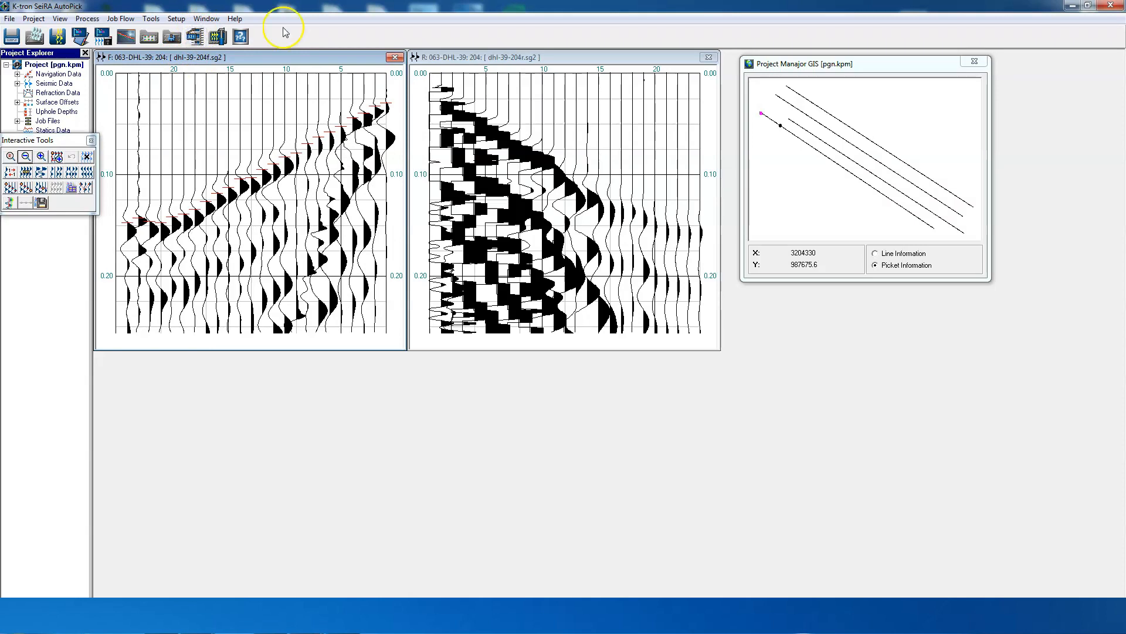
pyautogui.click(475, 57)
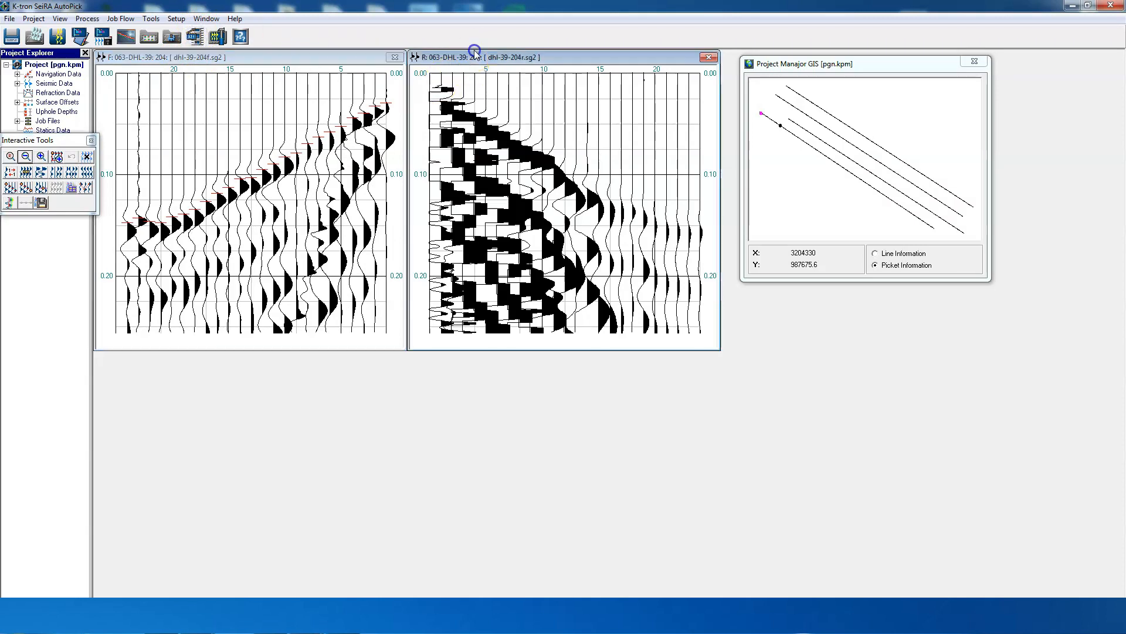
pyautogui.click(199, 43)
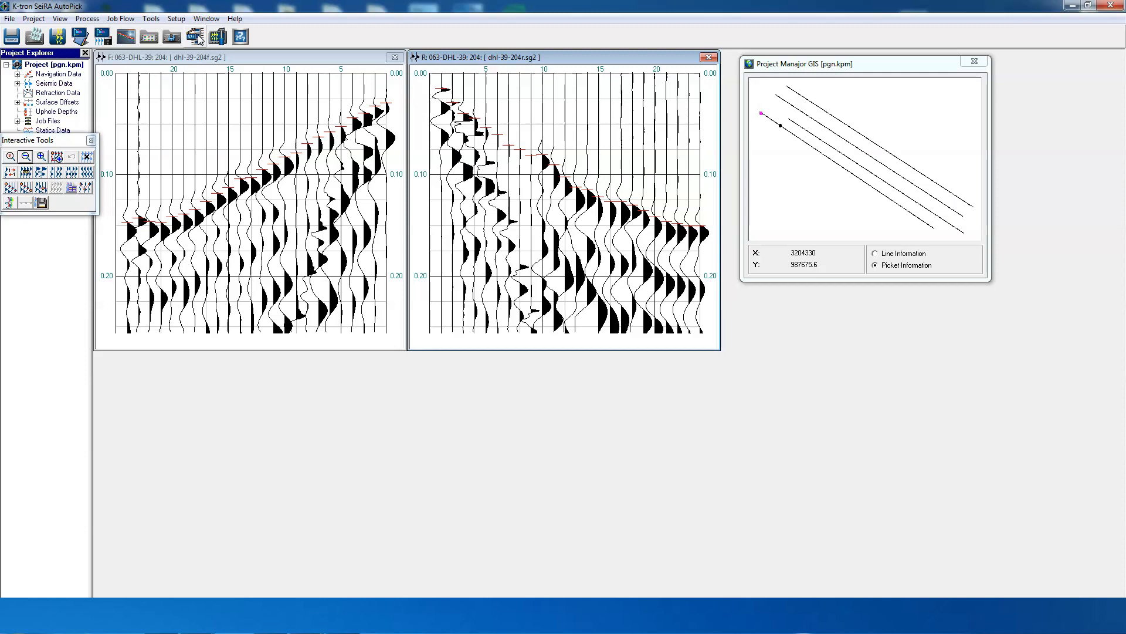
pyautogui.click(197, 37)
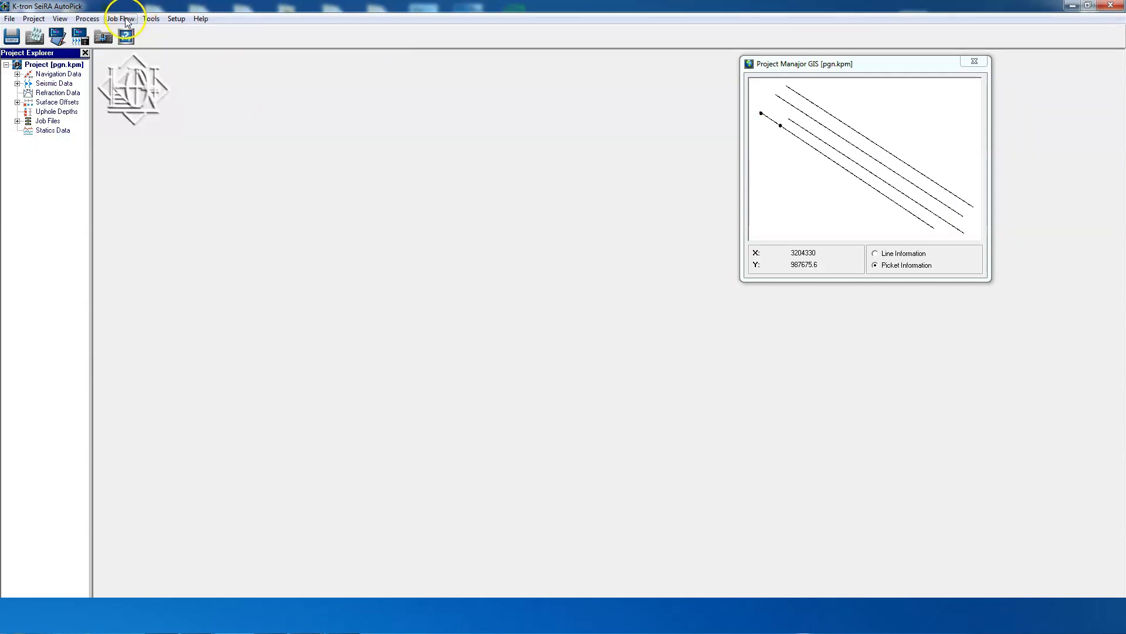
# - Set the job to run by default and display the records of pickets 204 and 254 on line 063-DHL-39
pyautogui.click(127, 24)
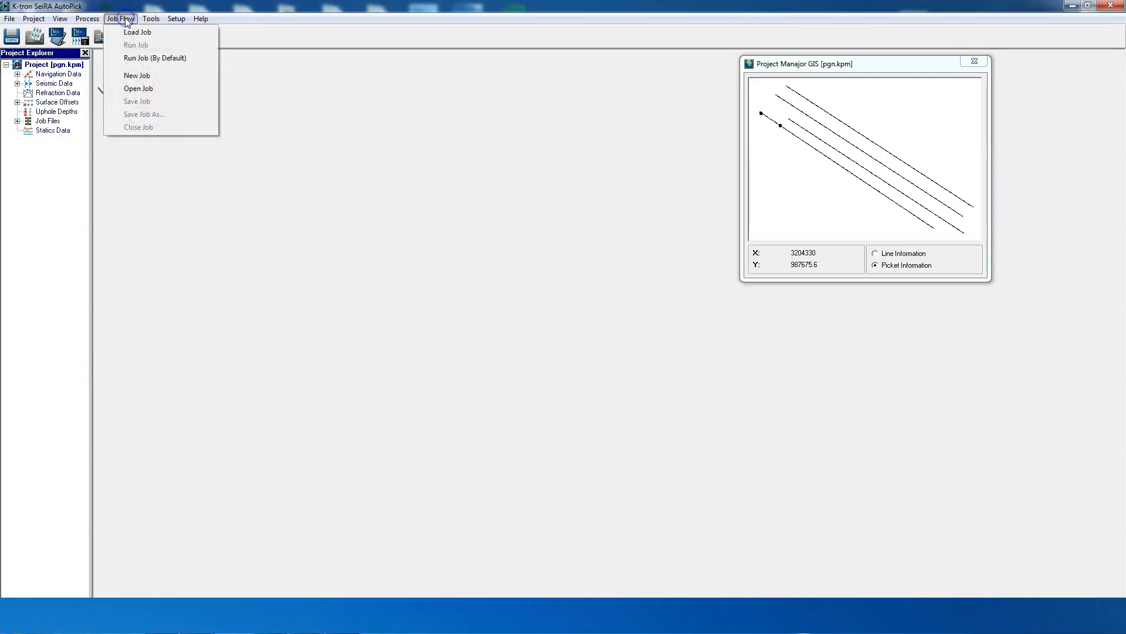
pyautogui.click(132, 62)
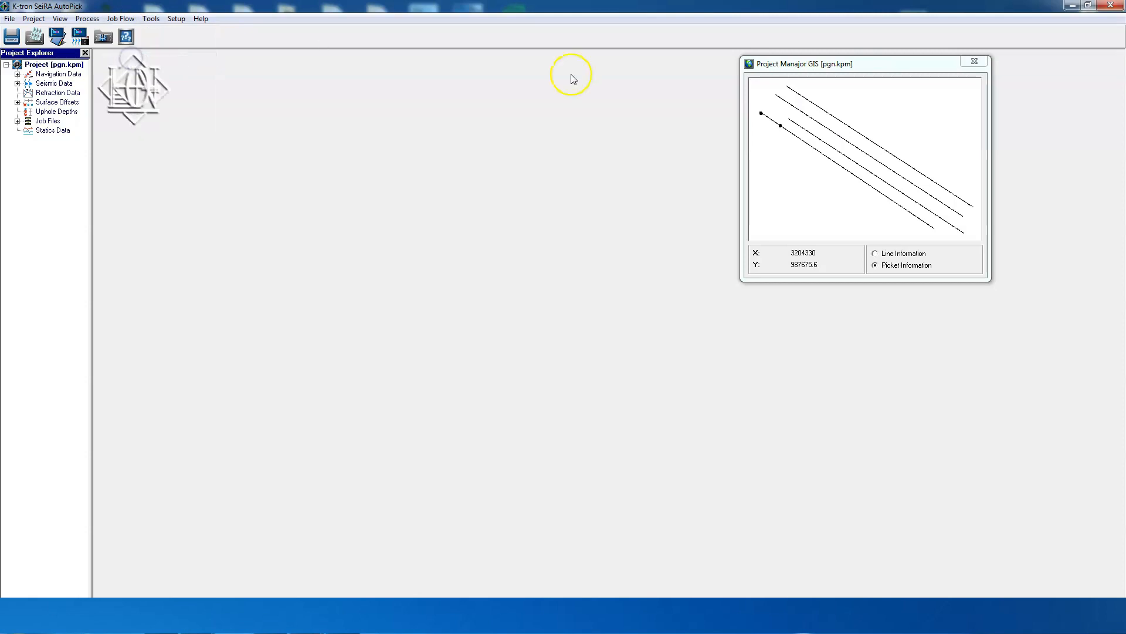
pyautogui.click(761, 112)
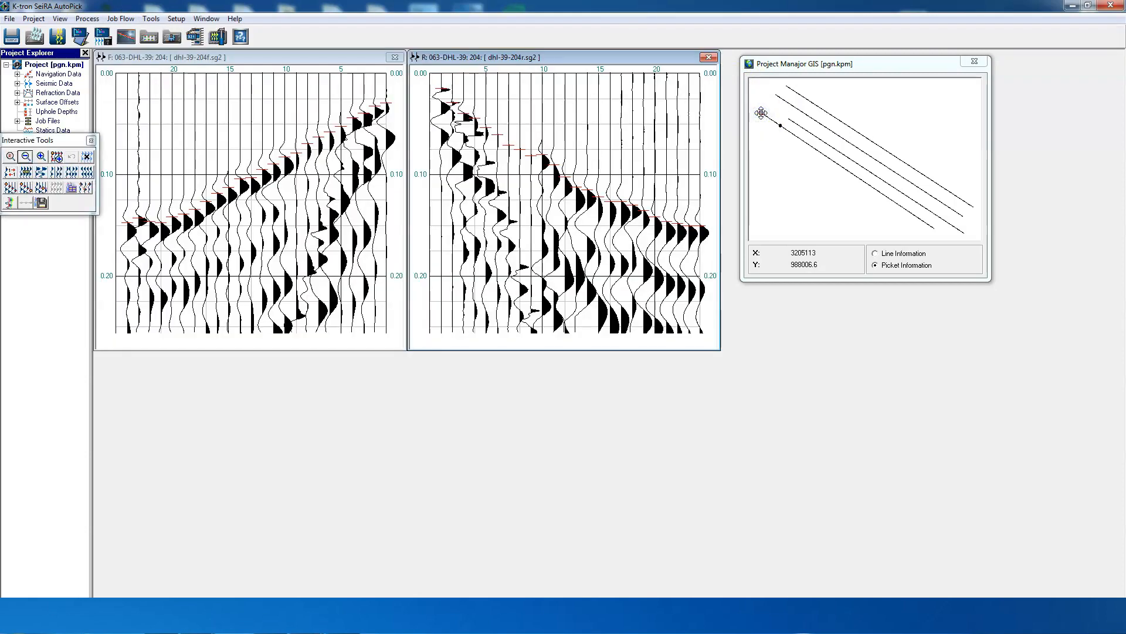
pyautogui.click(781, 126)
pyautogui.click(781, 125)
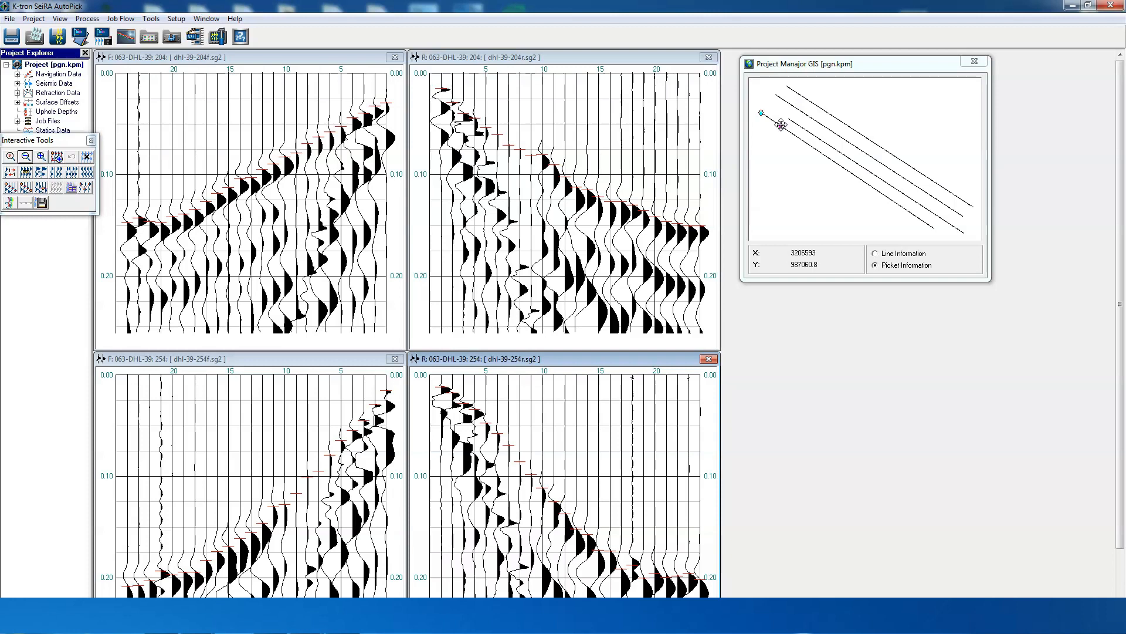
pyautogui.click(781, 125)
# - Close the pgn project and load the Surface2D-unprocessed project, placing its GIS map clear of the record display area
pyautogui.click(974, 63)
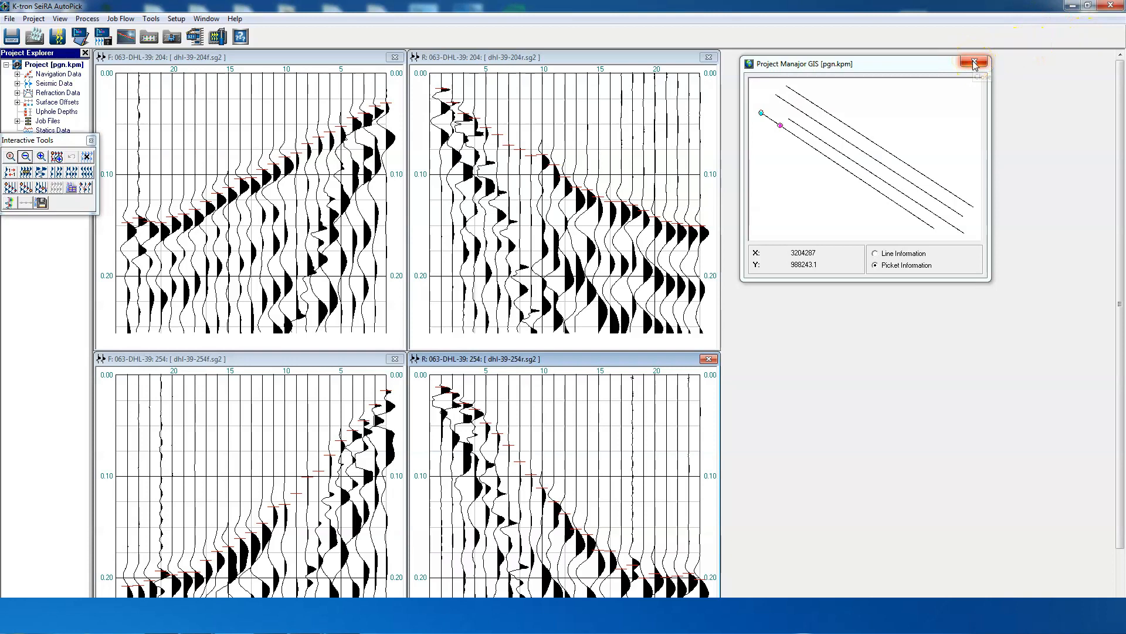
pyautogui.click(973, 62)
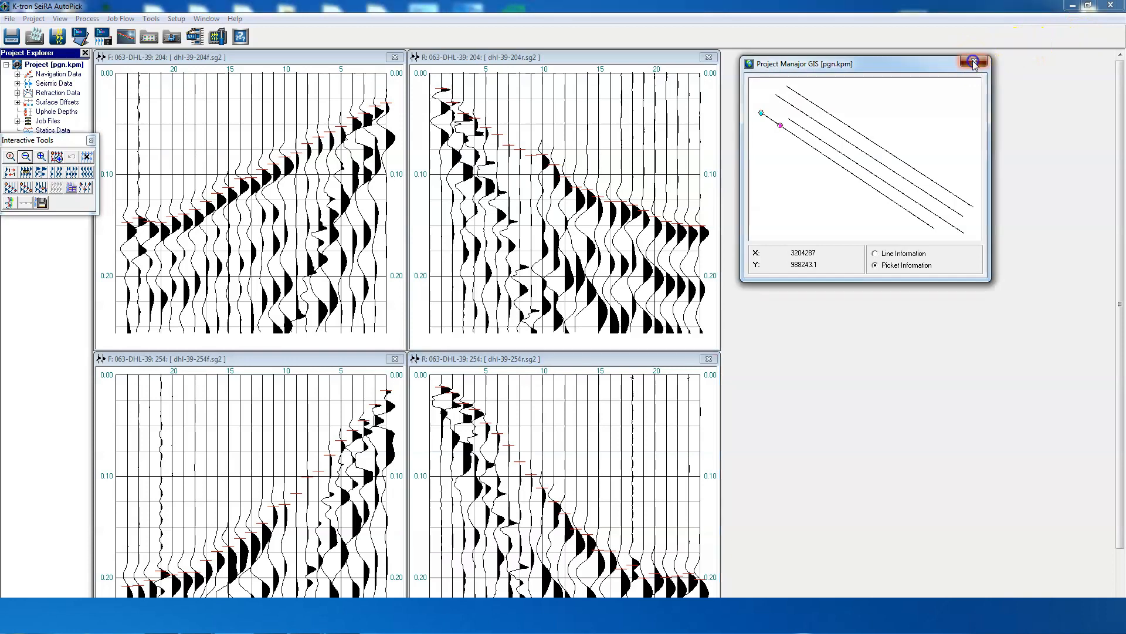
pyautogui.click(594, 349)
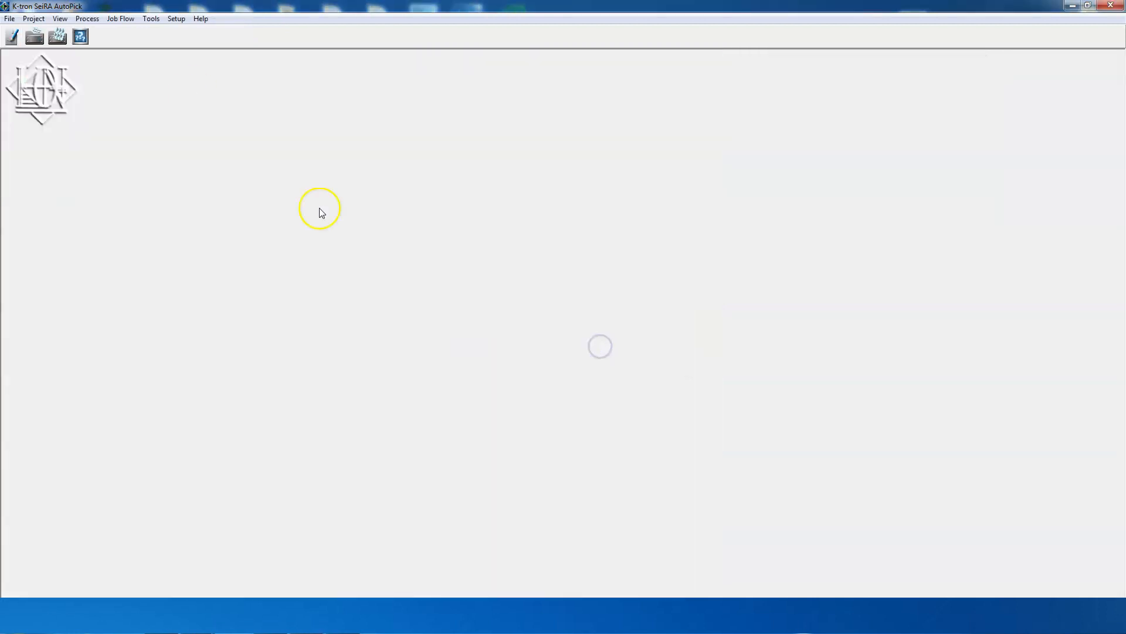
pyautogui.click(9, 19)
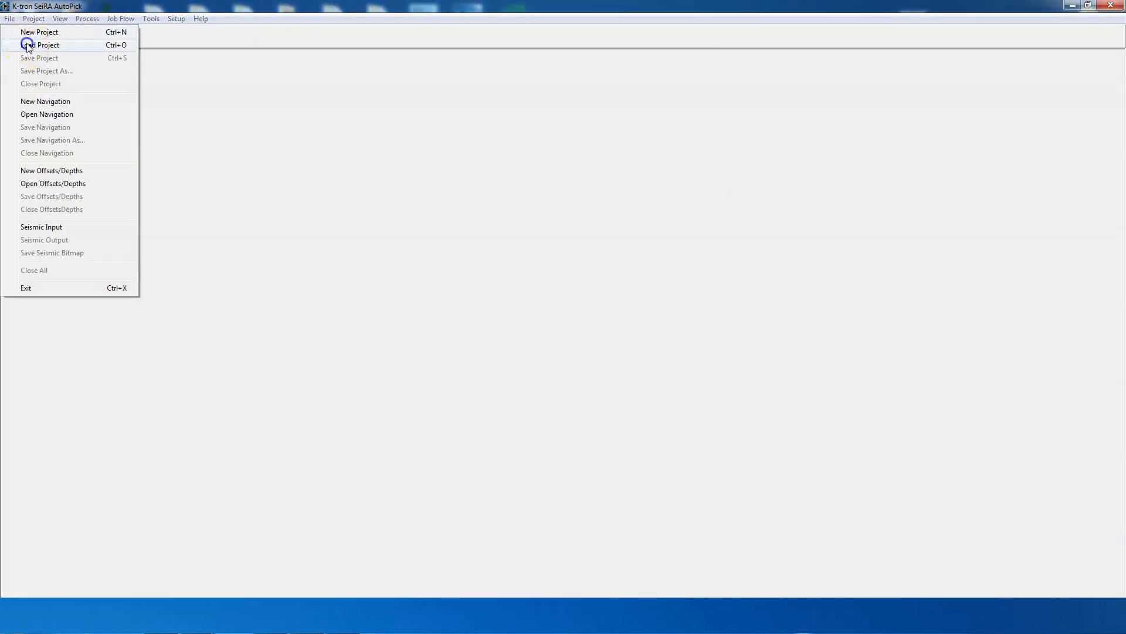
pyautogui.click(26, 44)
pyautogui.doubleClick(130, 256)
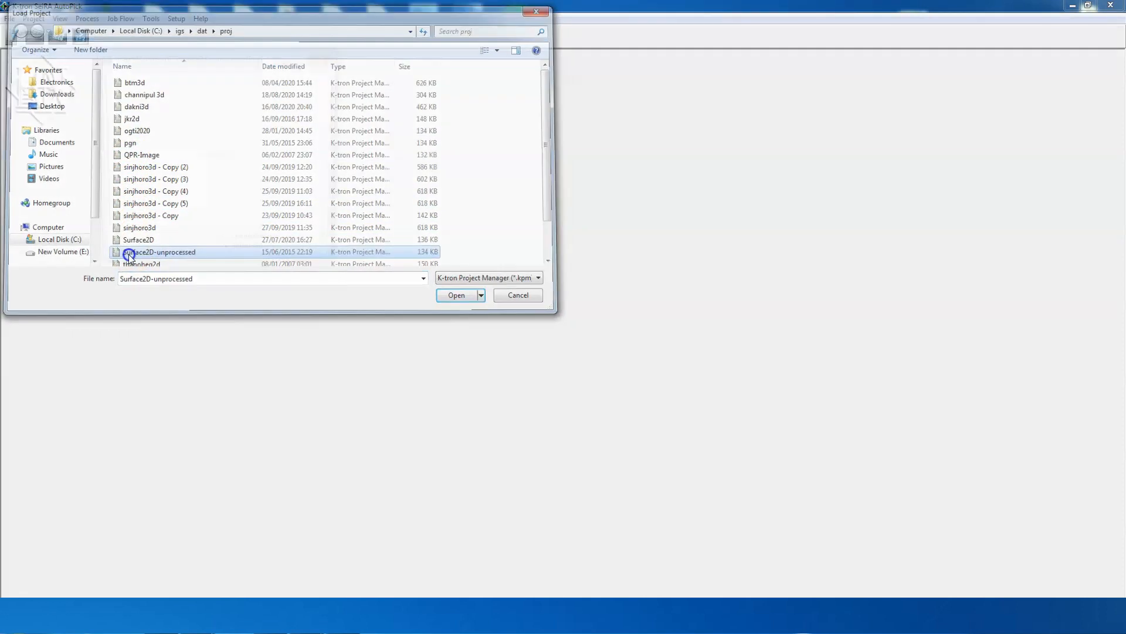
pyautogui.moveTo(183, 54); pyautogui.dragTo(852, 76)
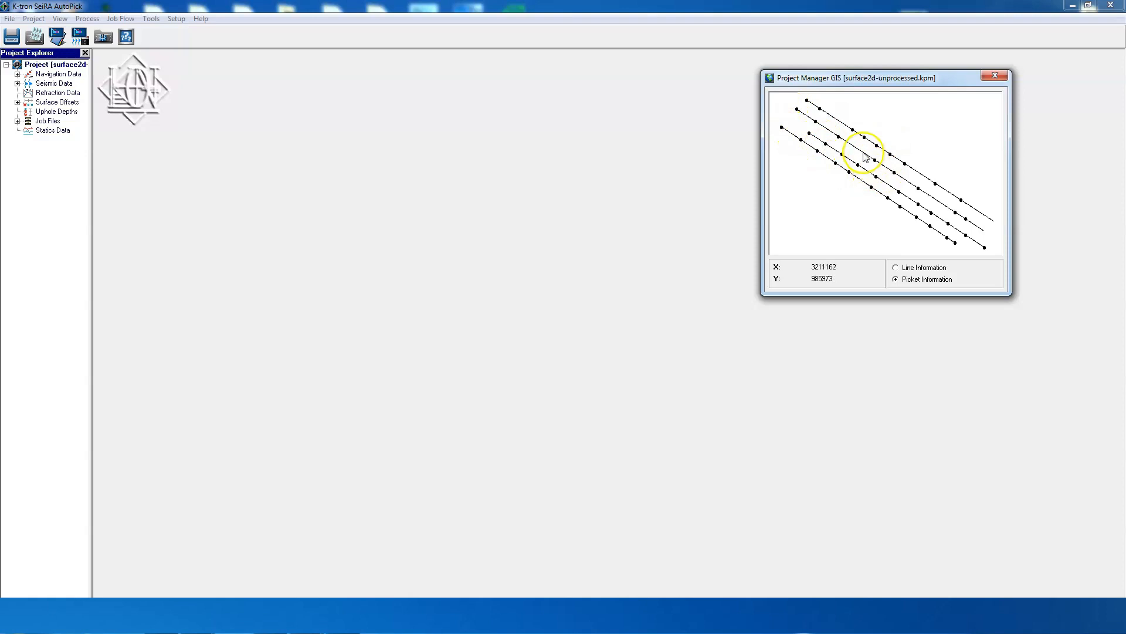
# - Display records of several pickets from different lines on the GIS map, including 254 on 063-DHL-39 and 286 on 063-DHL-40, and look through them
pyautogui.click(801, 140)
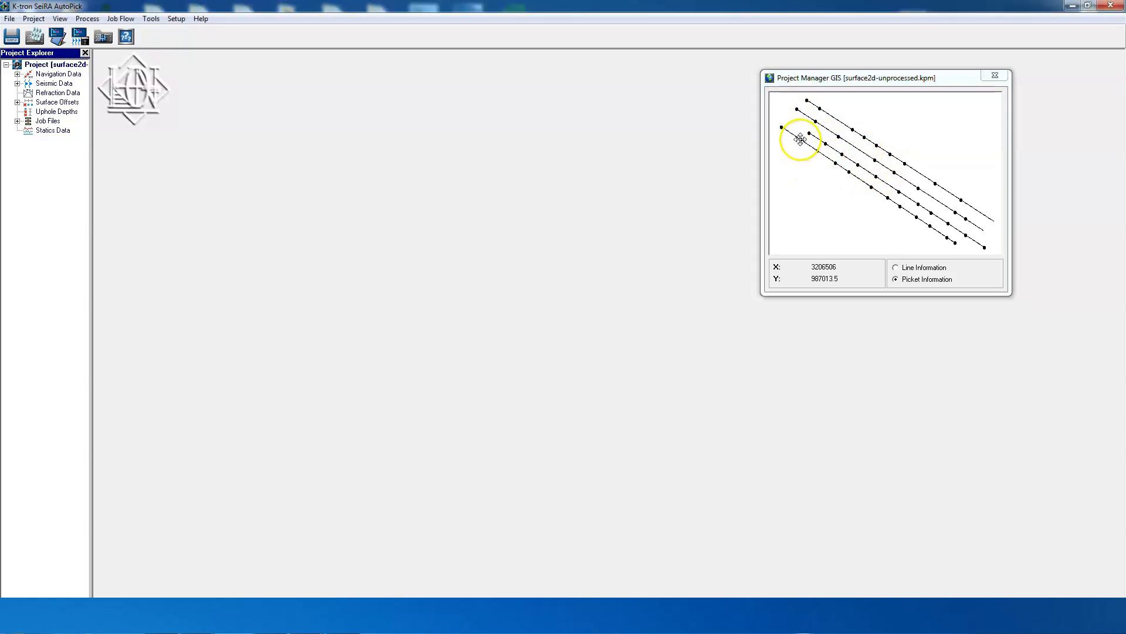
pyautogui.click(843, 155)
pyautogui.moveTo(1122, 144); pyautogui.dragTo(1121, 257)
pyautogui.moveTo(1121, 438); pyautogui.dragTo(1121, 491)
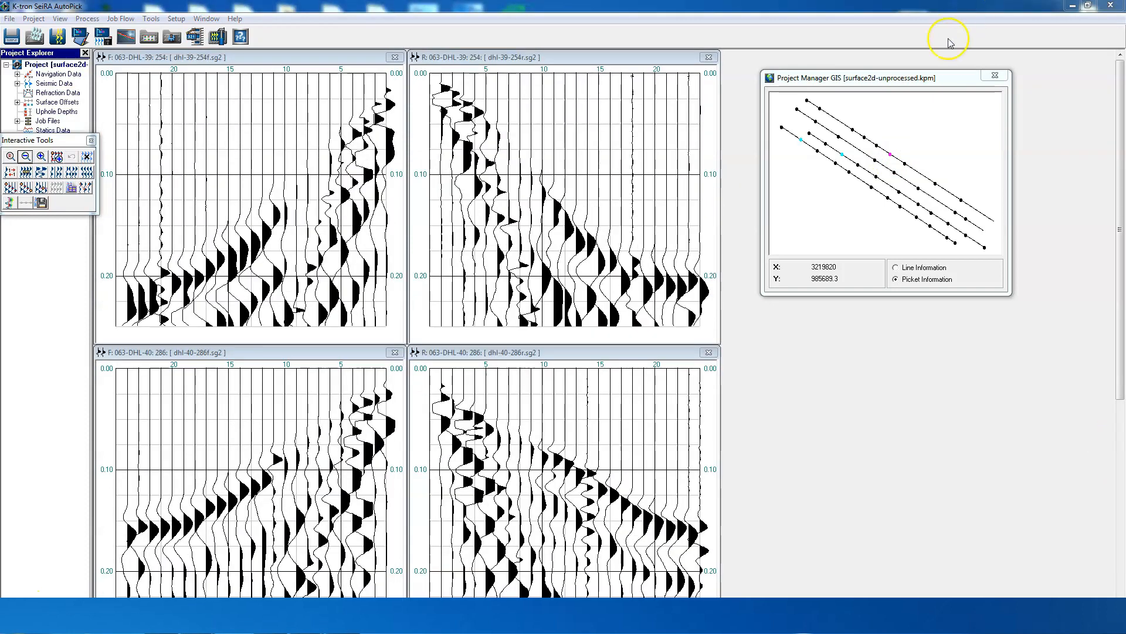
pyautogui.moveTo(939, 78); pyautogui.dragTo(902, 67)
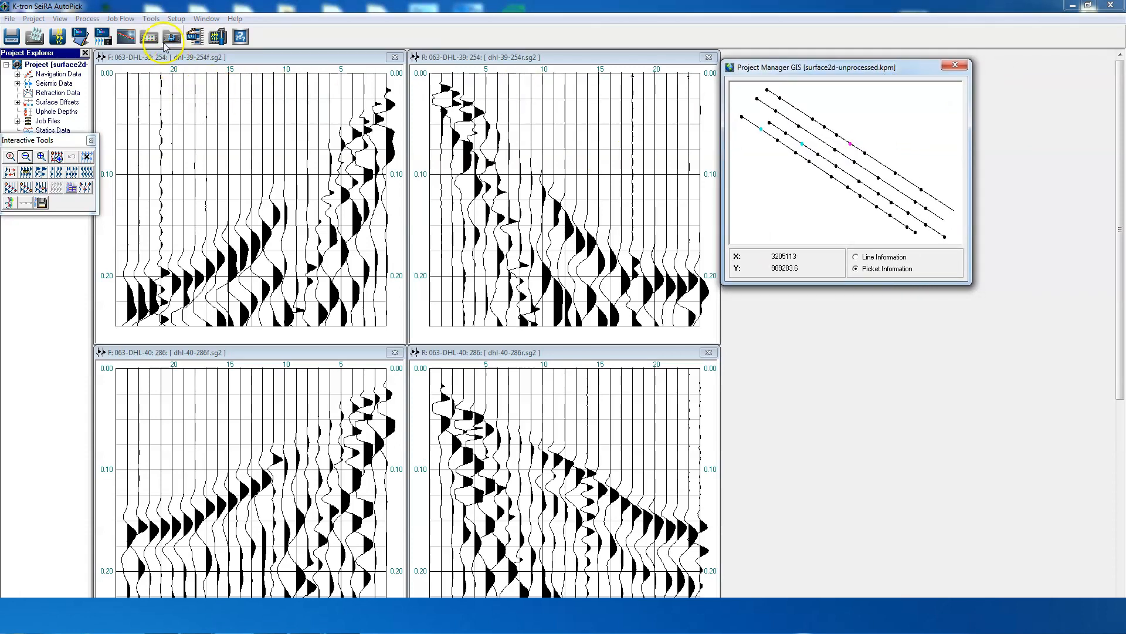
# - Open the Data Explorer, expand line 063-DHL-39 and display the records of its pickets 204 and 298
pyautogui.click(105, 39)
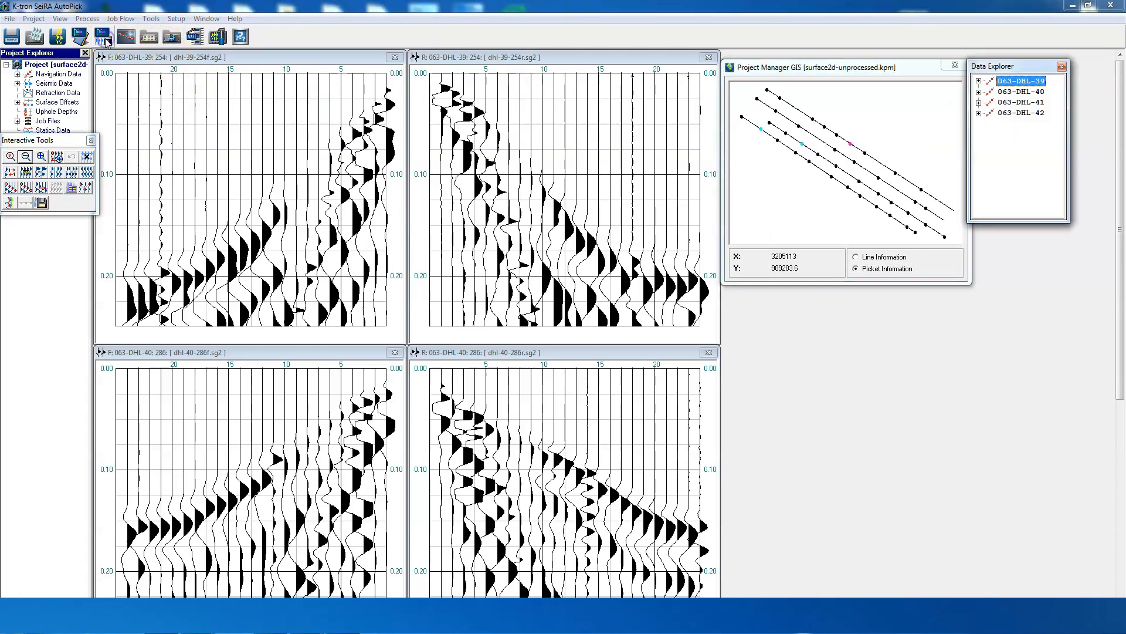
pyautogui.click(979, 81)
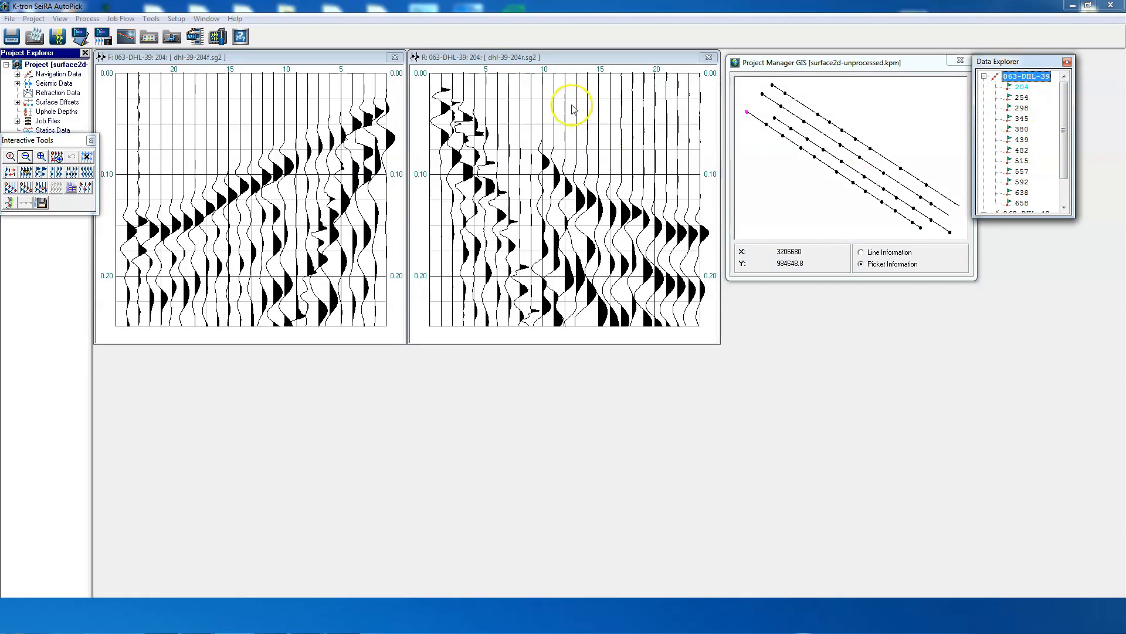
pyautogui.click(354, 56)
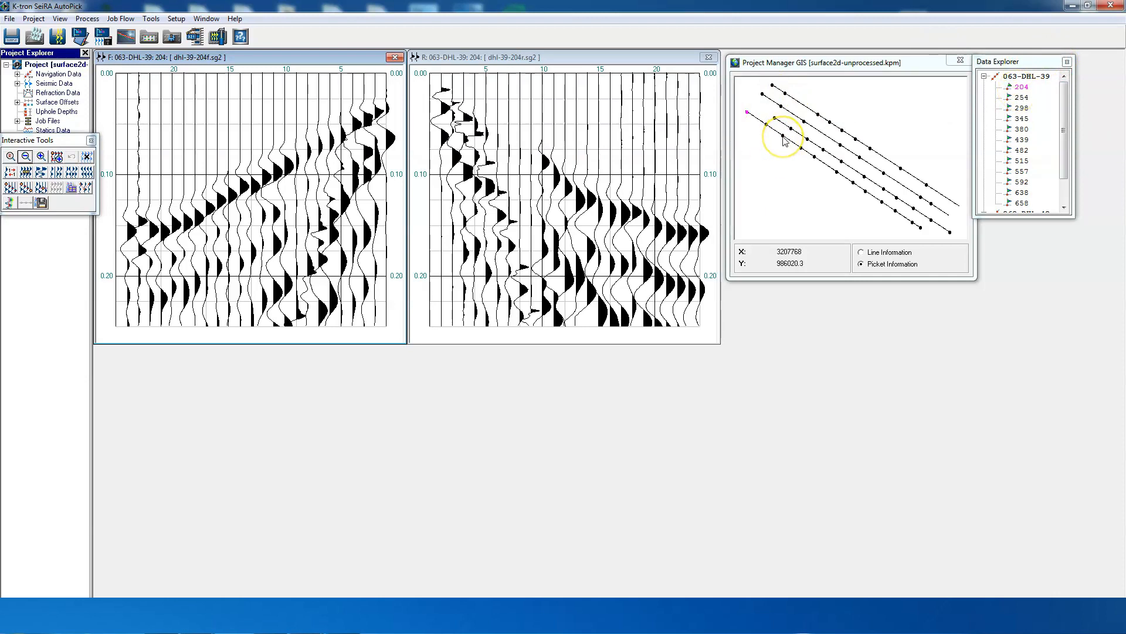
pyautogui.doubleClick(1021, 109)
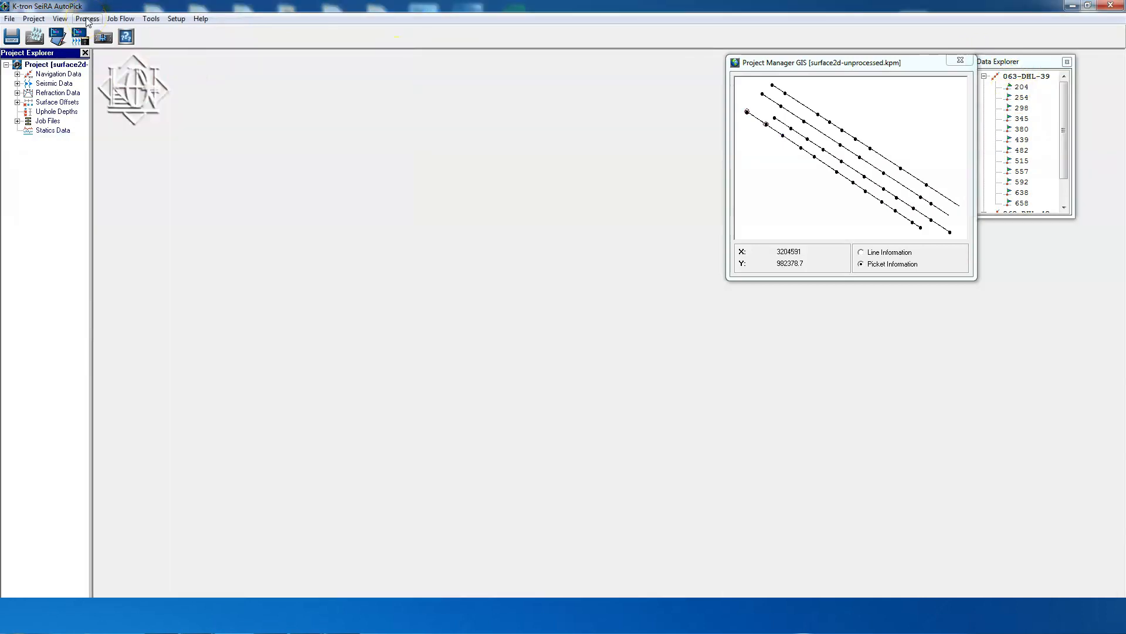
# - Start full project processing in Job based Automatic and Interactive Processing mode, without reprocessing existing picks
pyautogui.click(87, 19)
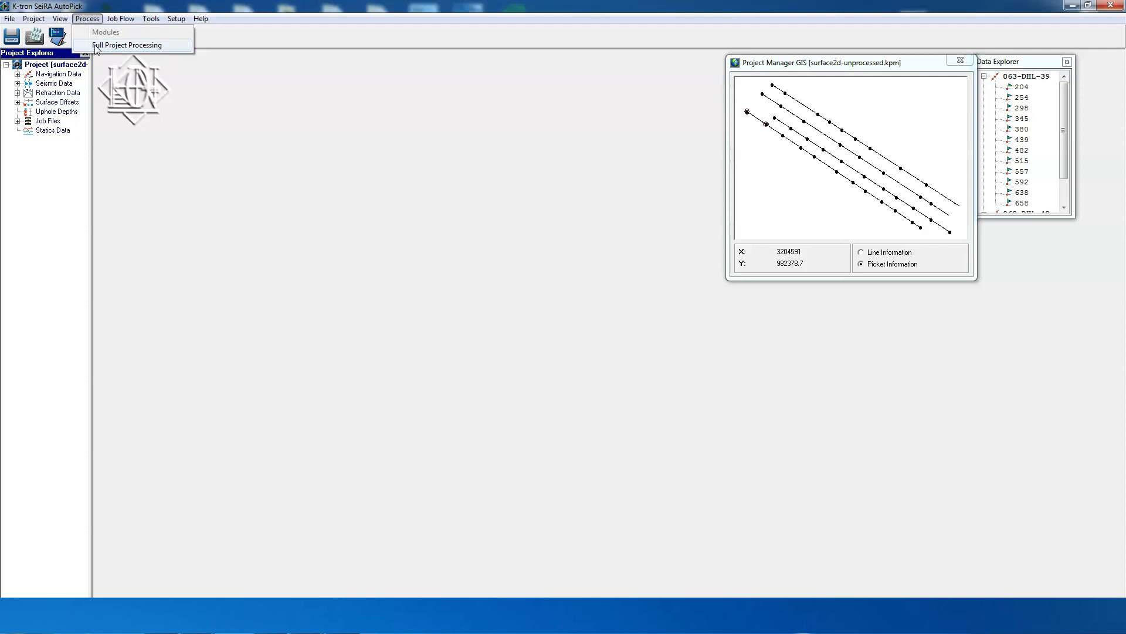
pyautogui.click(97, 46)
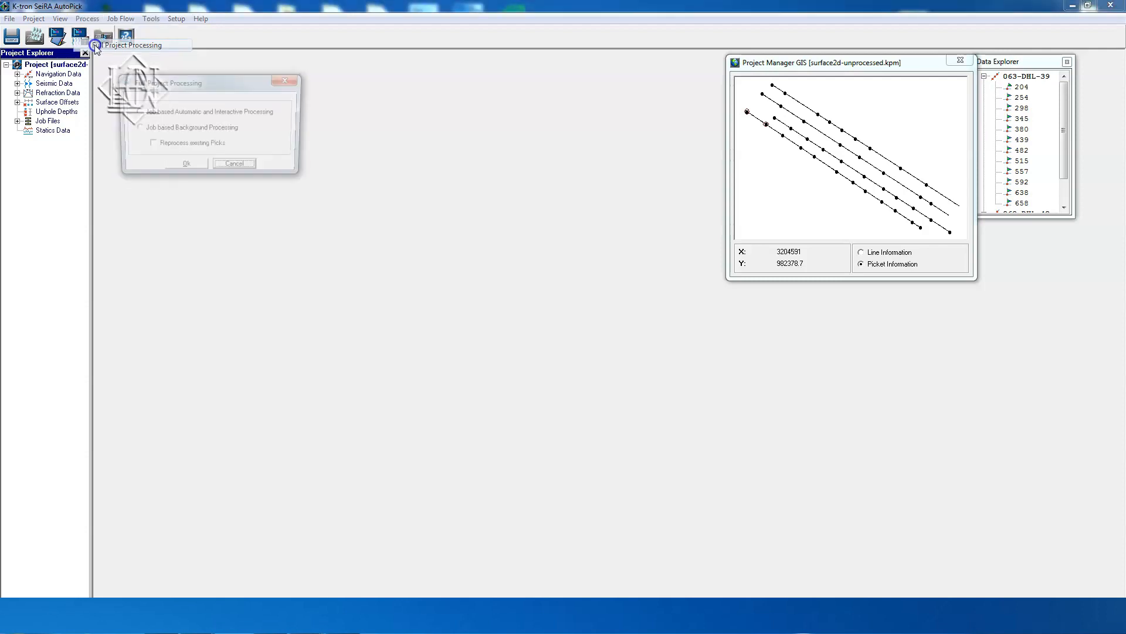
pyautogui.moveTo(239, 82); pyautogui.dragTo(517, 102)
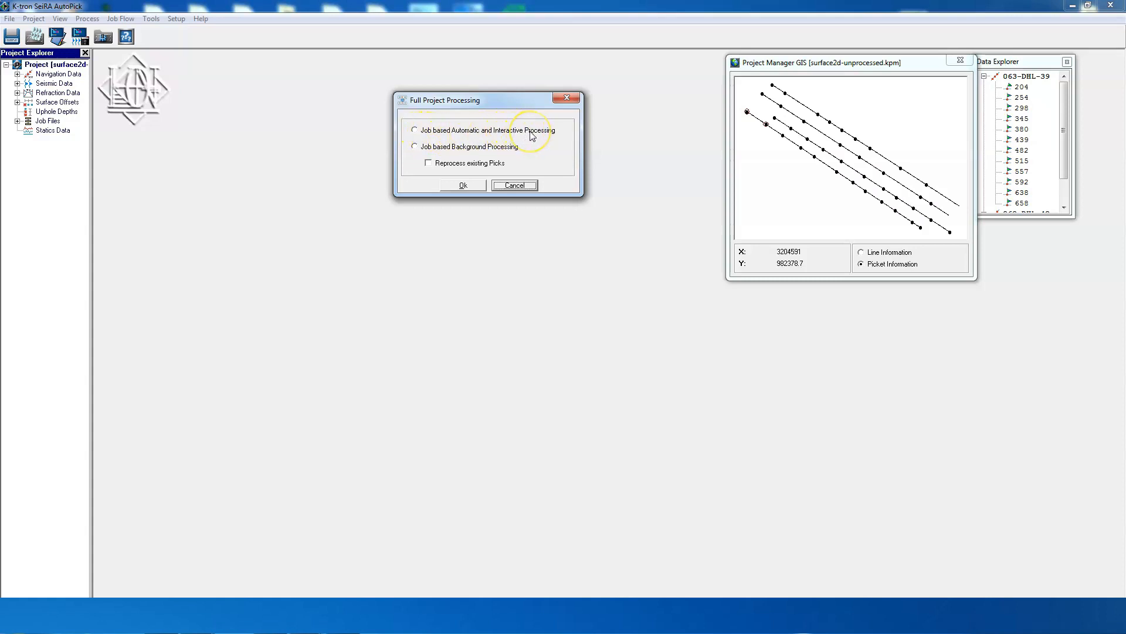
pyautogui.click(437, 153)
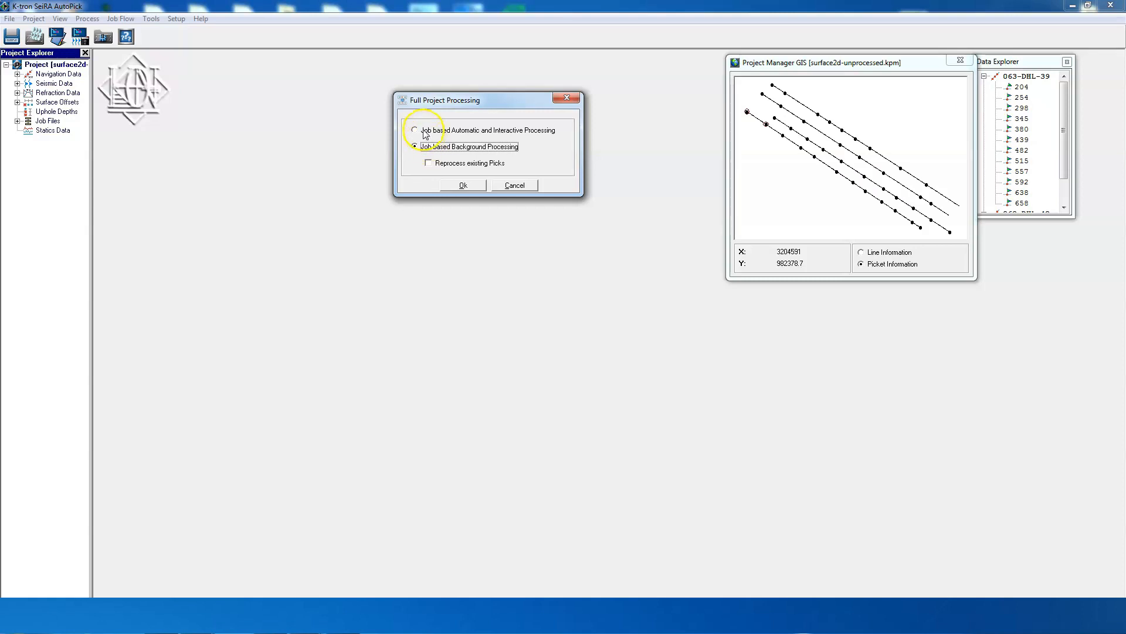
pyautogui.click(425, 135)
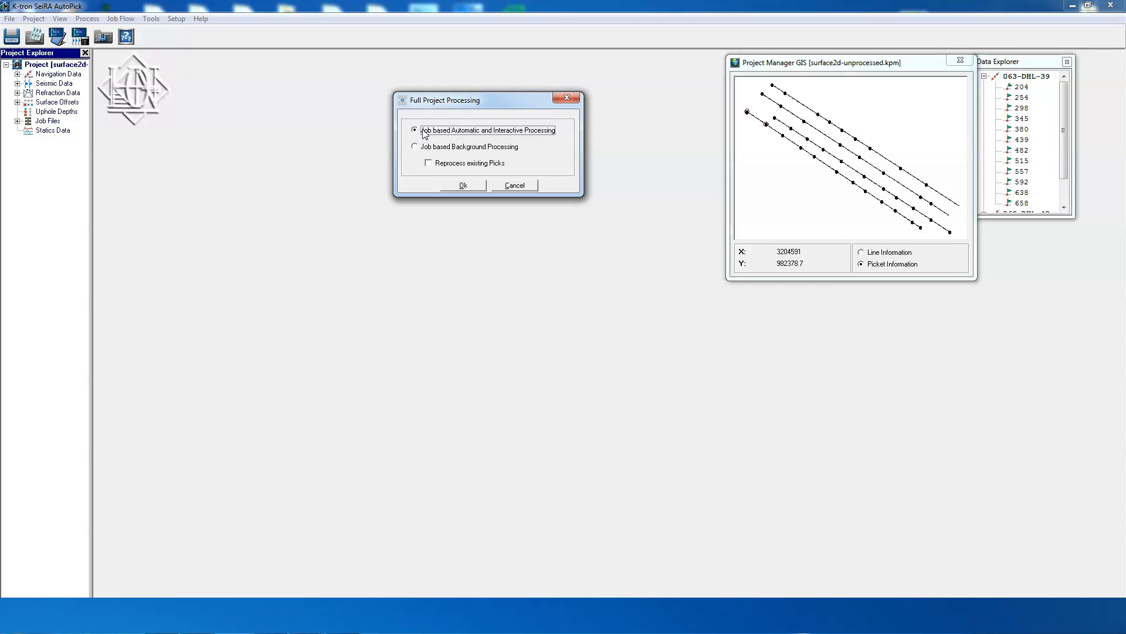
pyautogui.moveTo(480, 100); pyautogui.dragTo(822, 285)
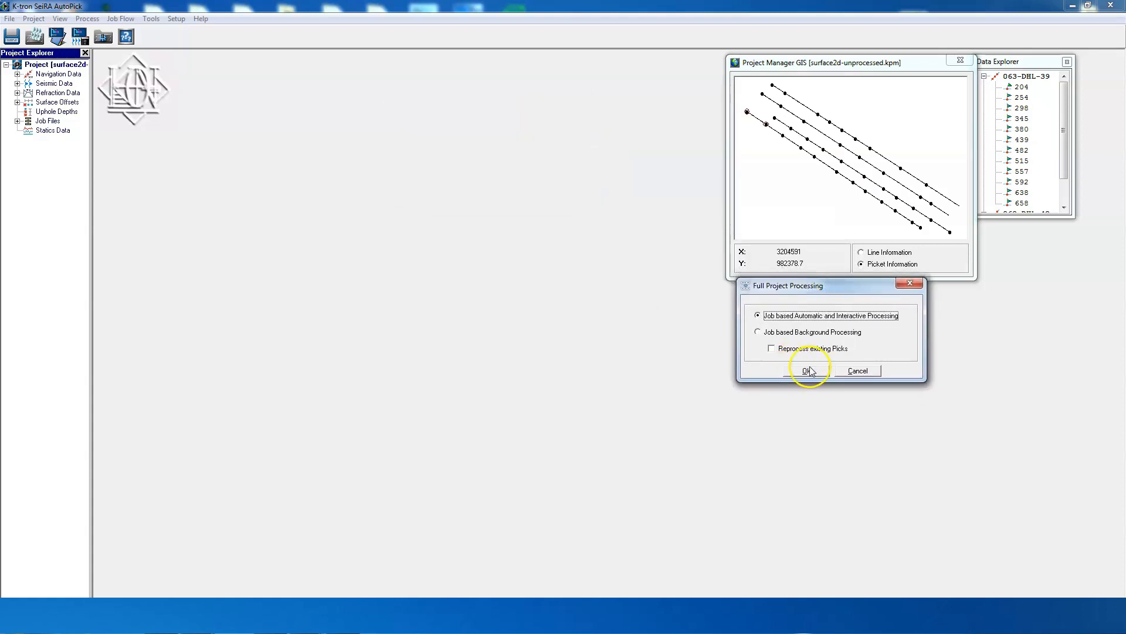
pyautogui.click(808, 370)
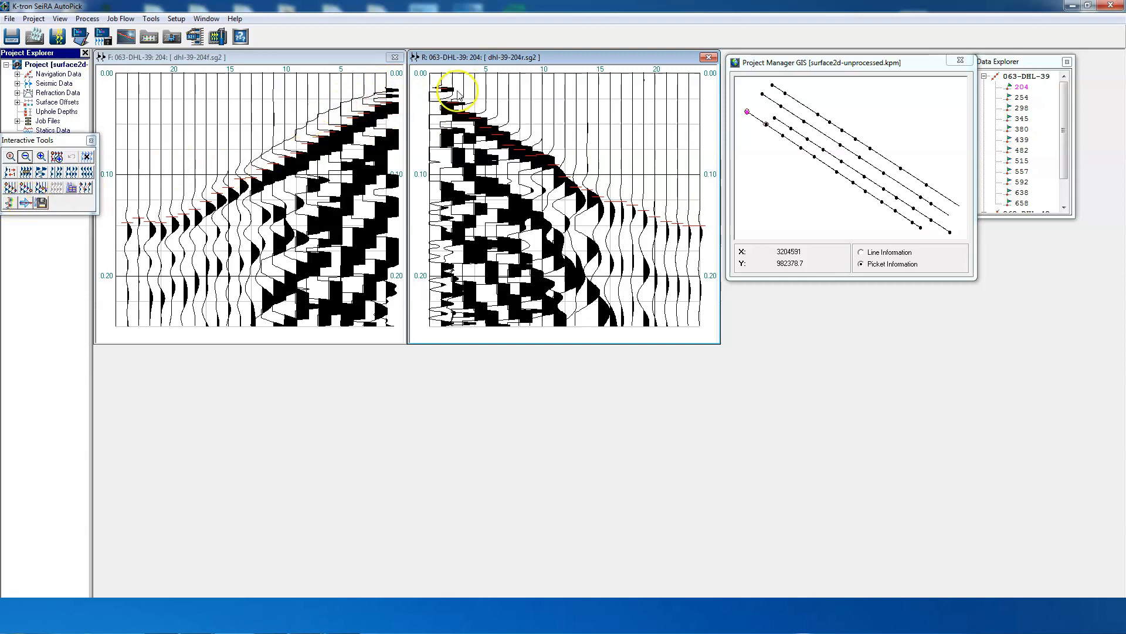
# - Advance the automatic picking of line 063-DHL-39 record by record from picket 204 to picket 482
pyautogui.click(25, 204)
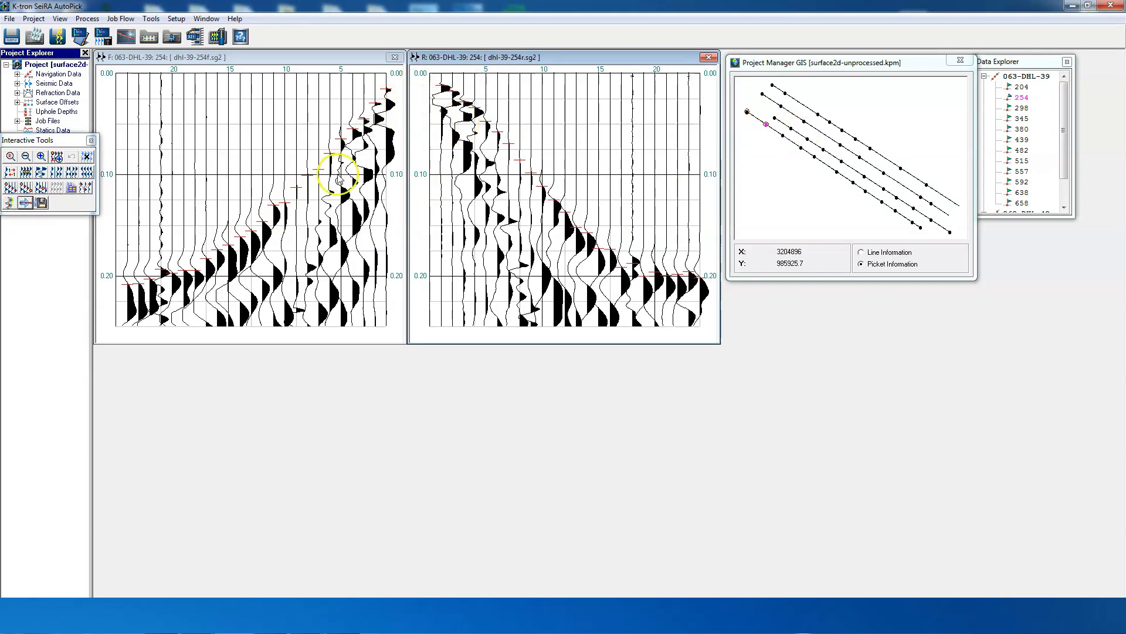
pyautogui.click(25, 203)
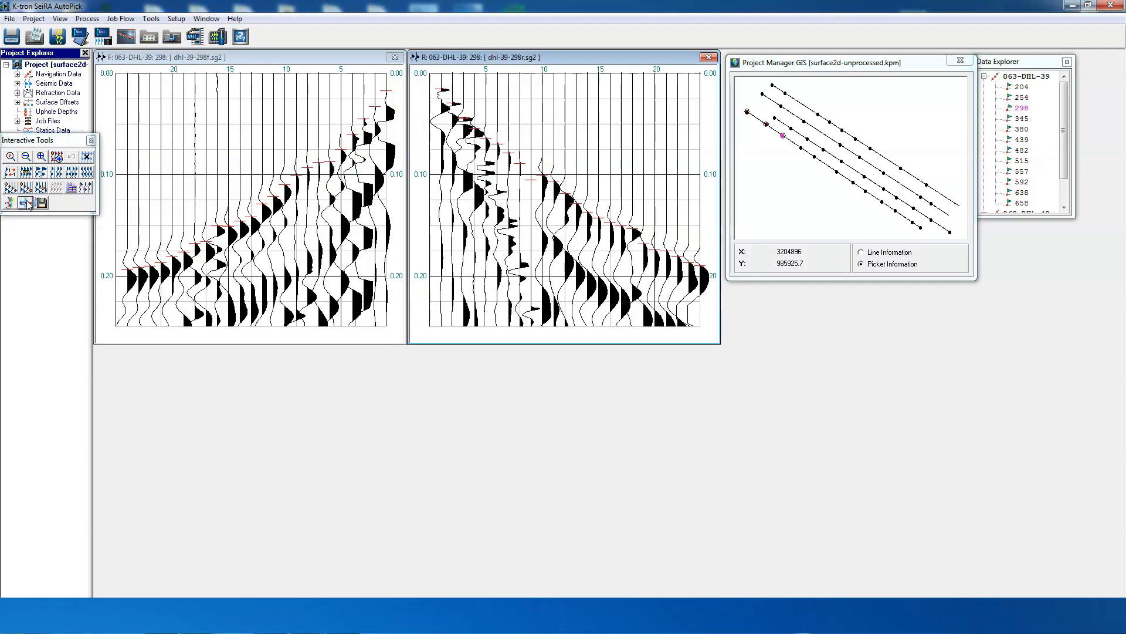
pyautogui.click(25, 203)
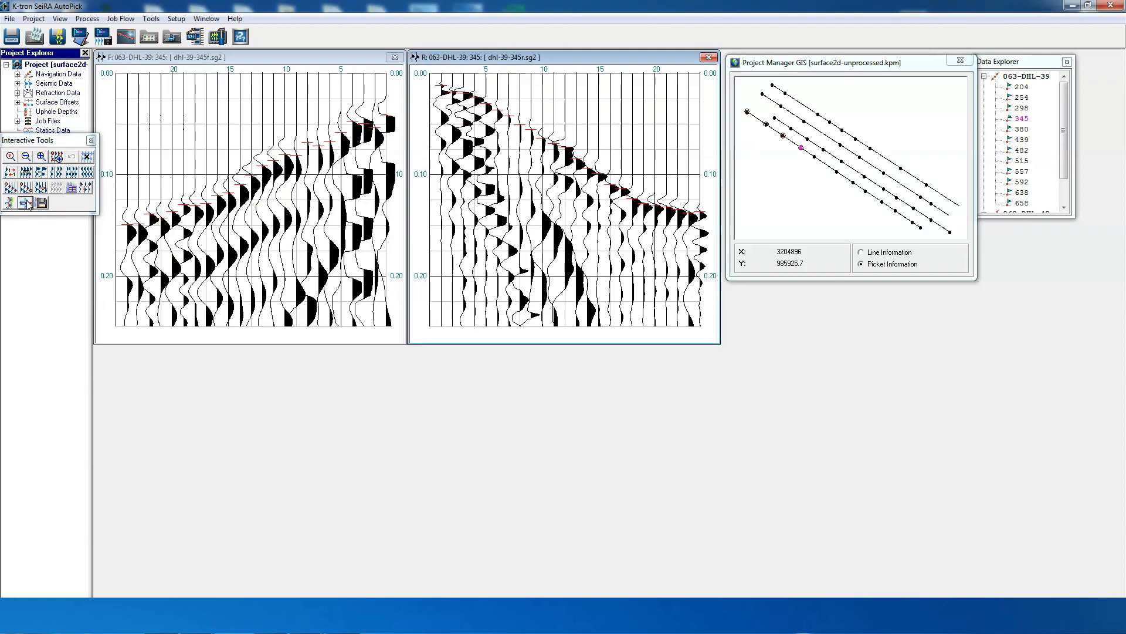
pyautogui.click(25, 203)
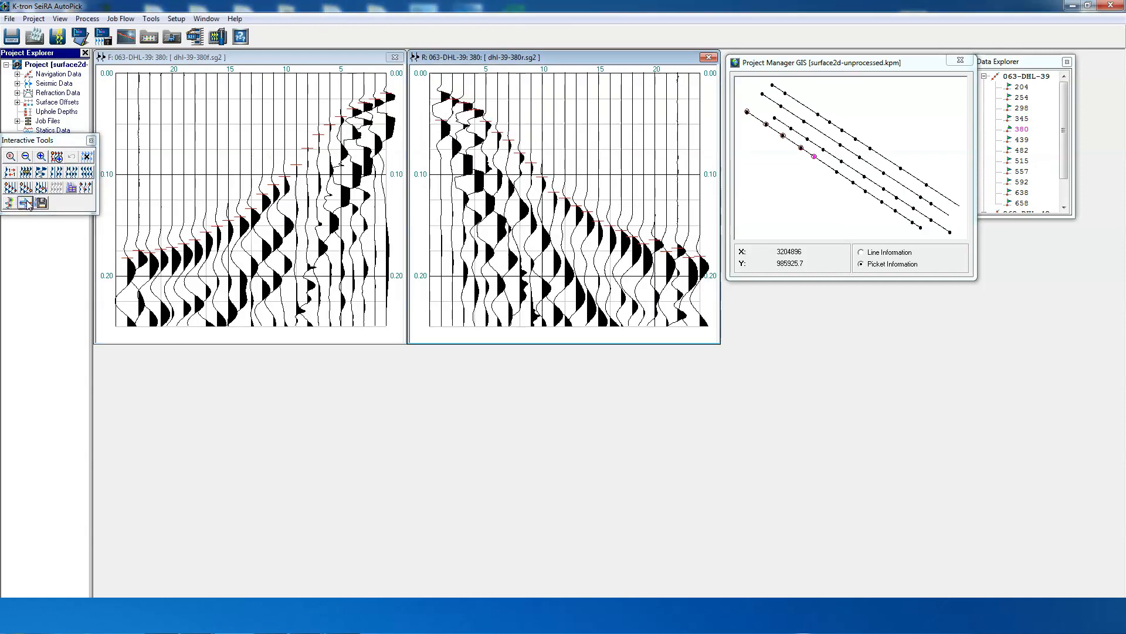
pyautogui.click(26, 203)
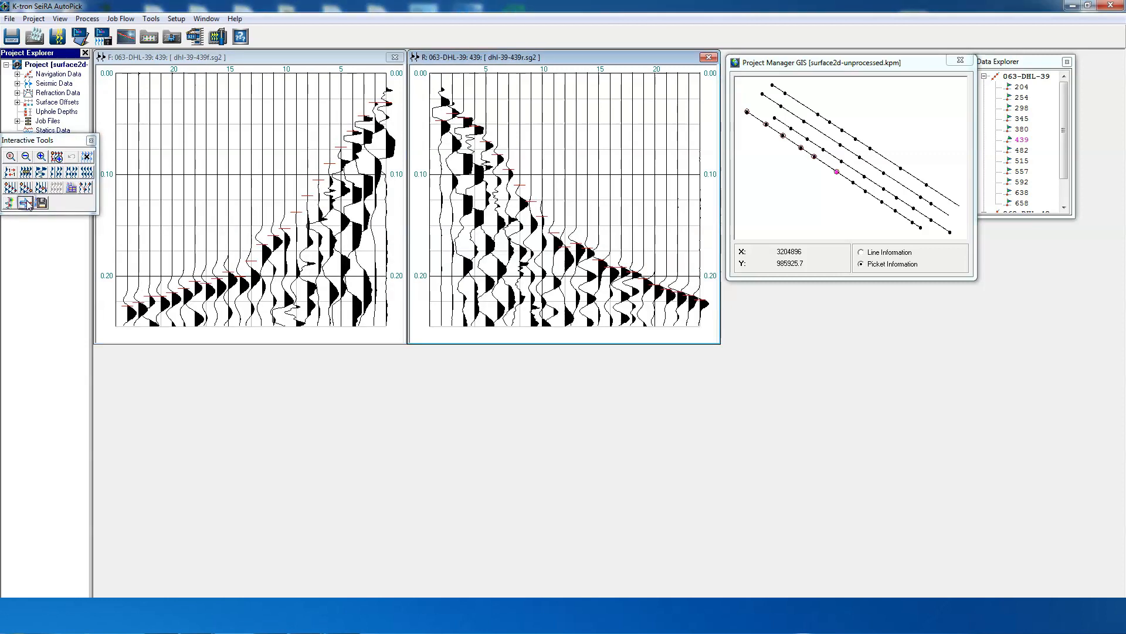
pyautogui.click(26, 204)
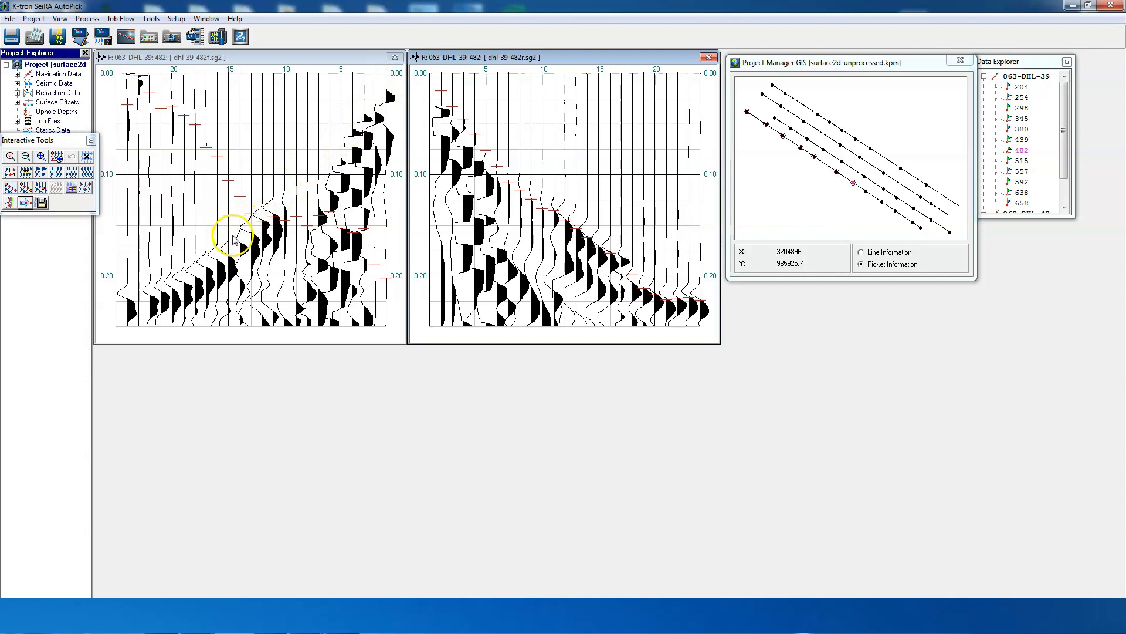
# - Interactively re-pick the first breaks on the forward record of picket 482, guiding the picks along the near traces 1 to 5
pyautogui.click(88, 157)
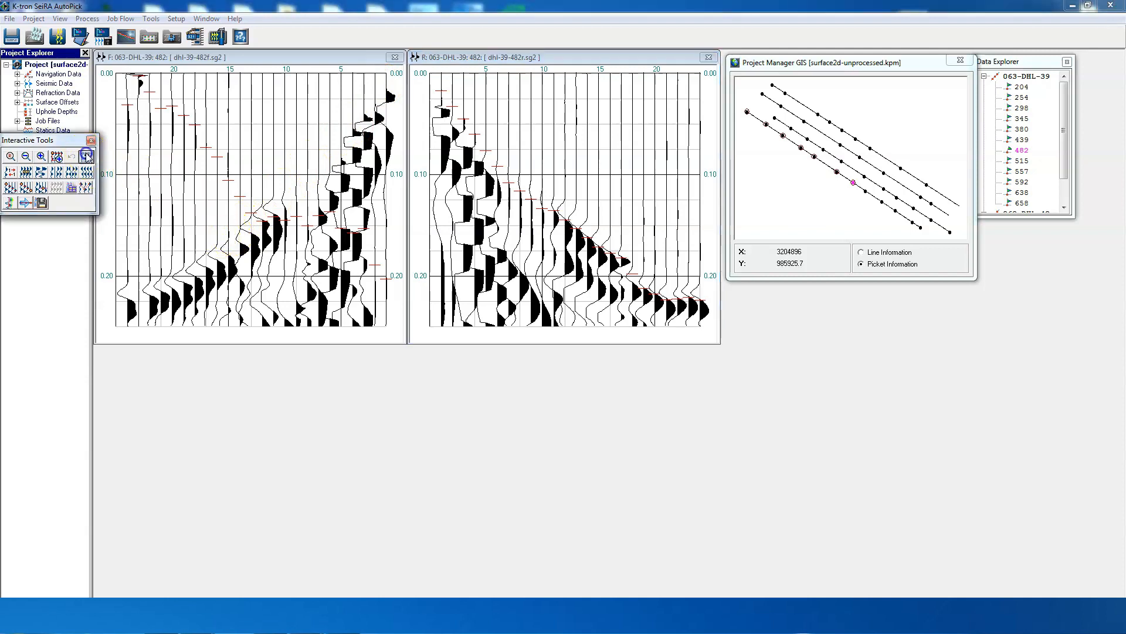
pyautogui.click(13, 189)
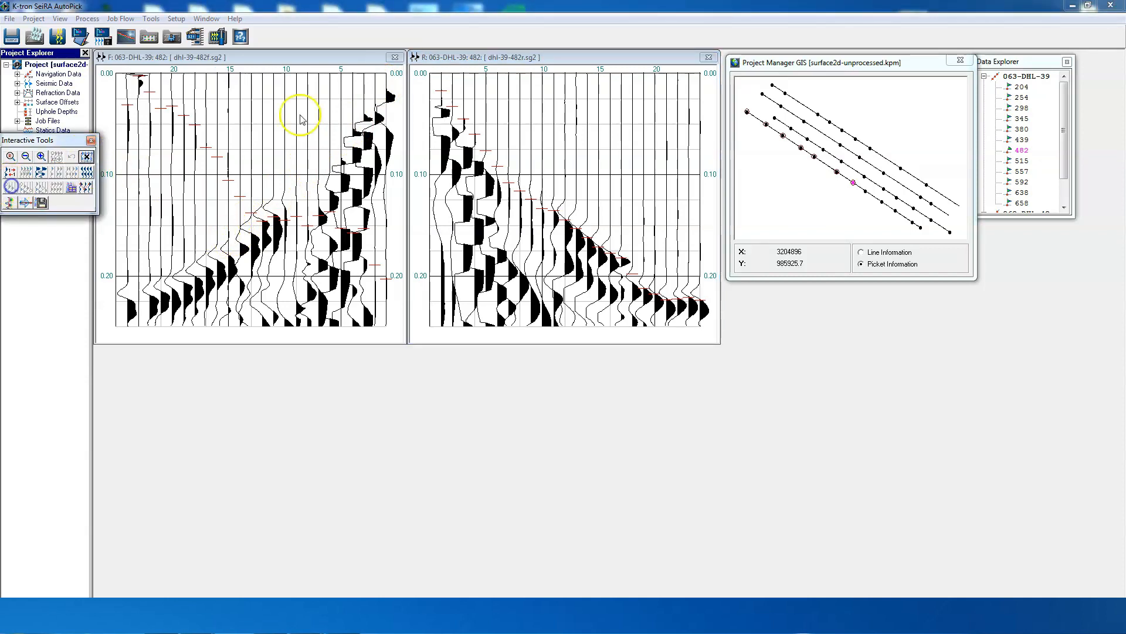
pyautogui.click(386, 91)
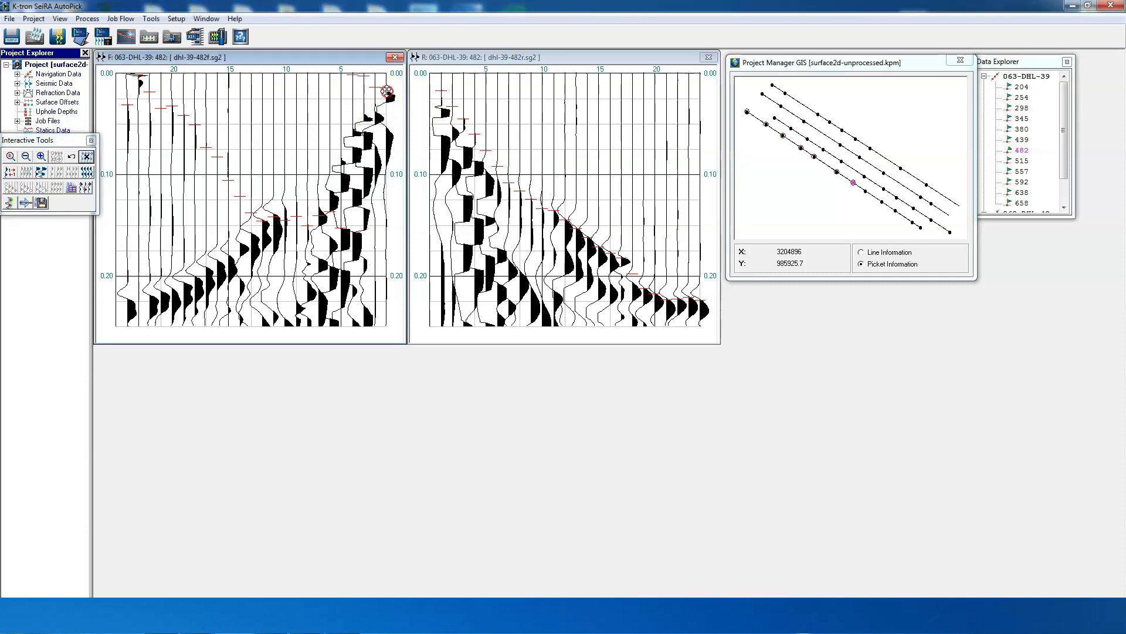
pyautogui.click(365, 114)
pyautogui.click(363, 114)
pyautogui.click(354, 131)
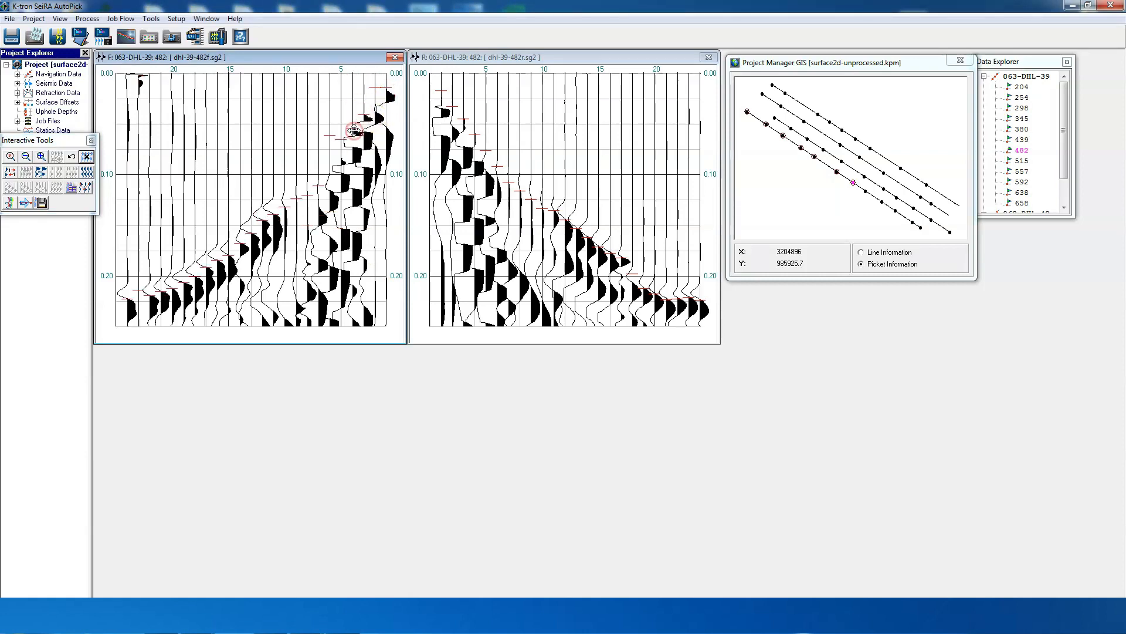
pyautogui.click(338, 155)
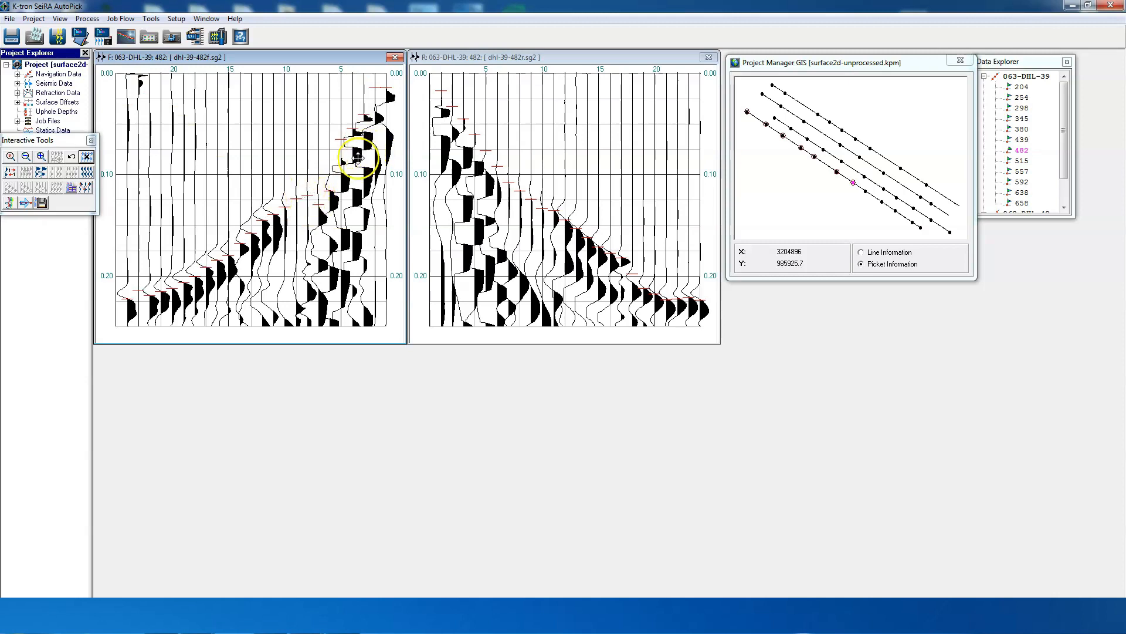
# - Manually place the first-break picks on traces 5 to 9 of picket 482's forward record and save the corrected picks
pyautogui.click(87, 156)
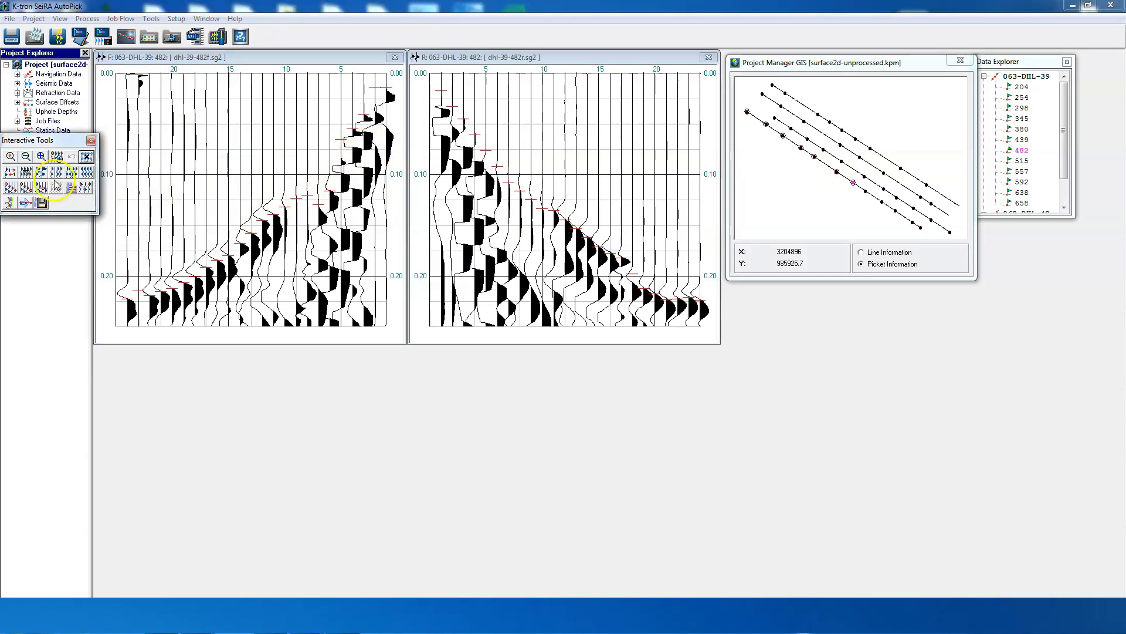
pyautogui.click(10, 203)
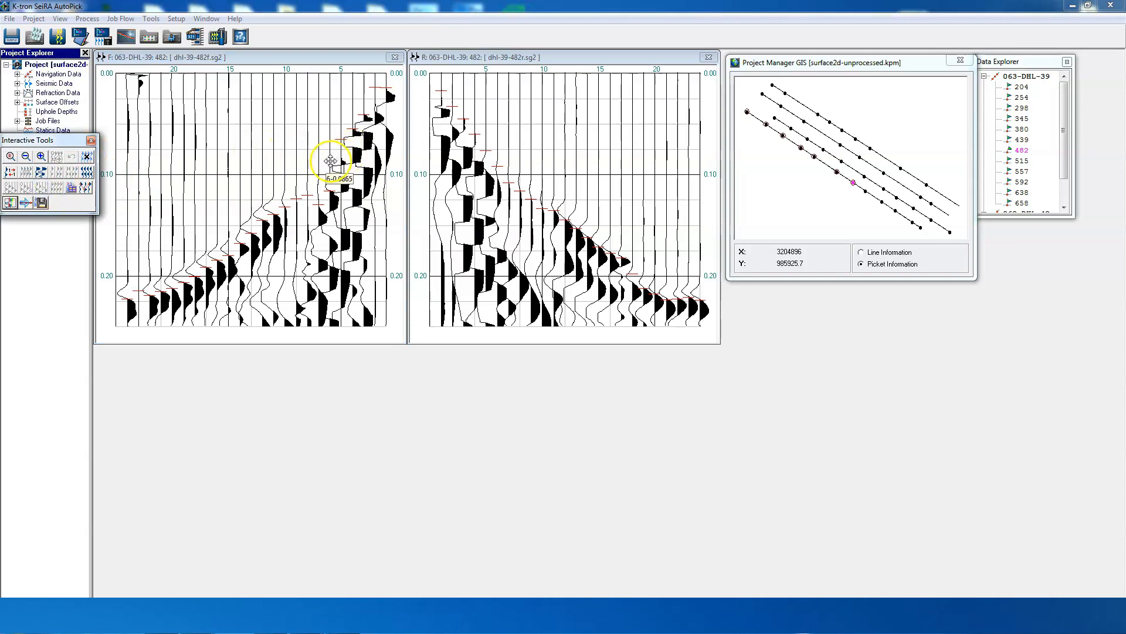
pyautogui.click(338, 153)
pyautogui.click(329, 160)
pyautogui.click(319, 170)
pyautogui.click(308, 183)
pyautogui.click(296, 190)
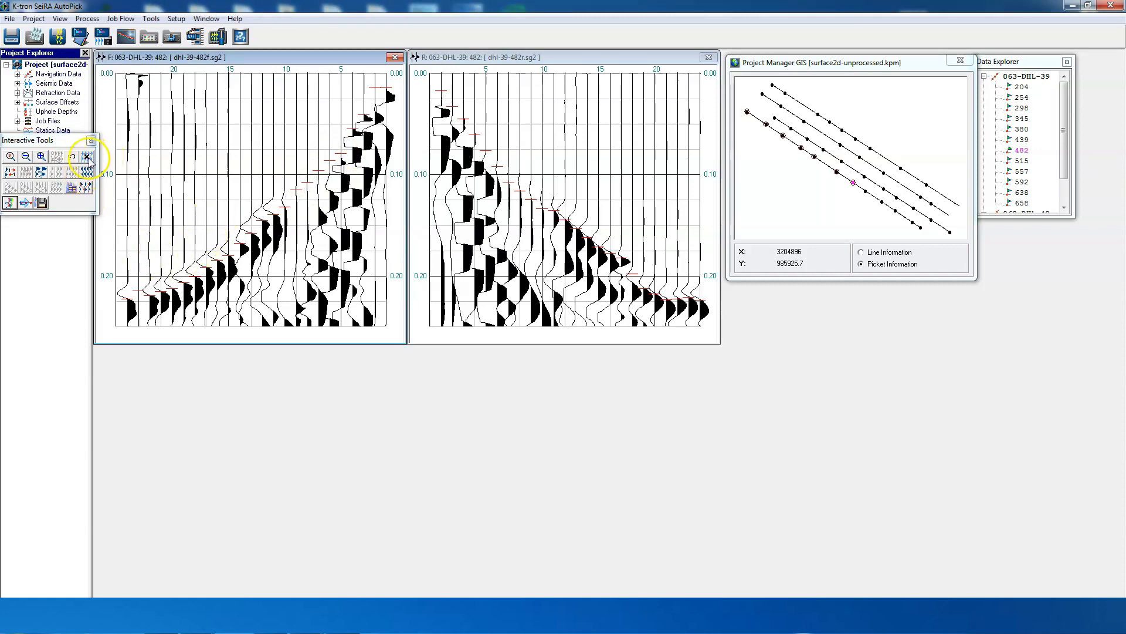
pyautogui.click(87, 156)
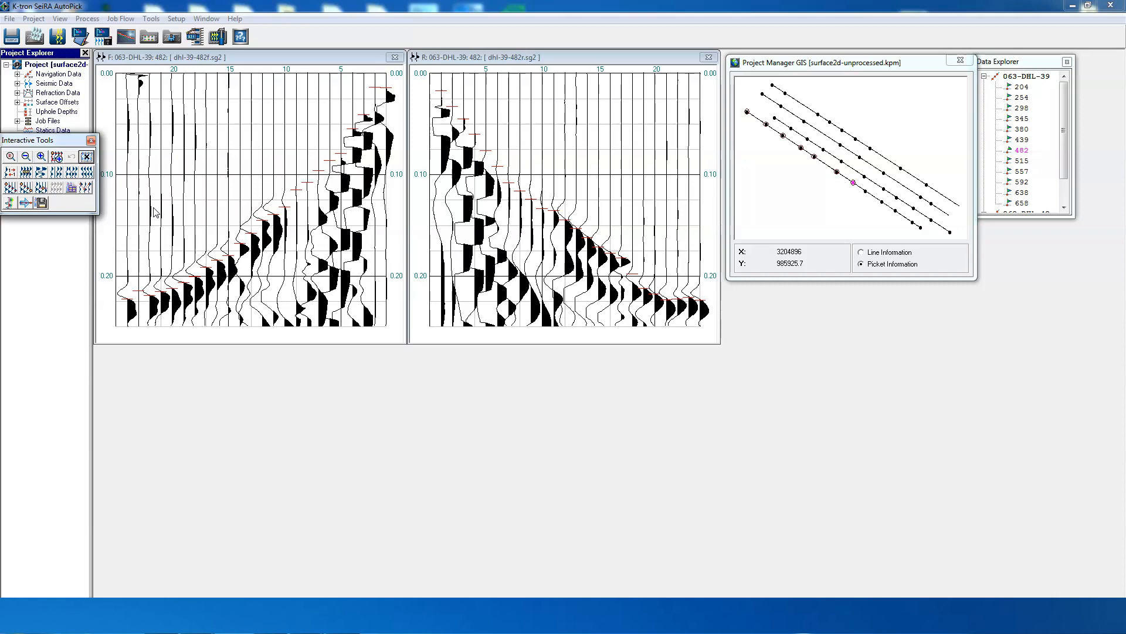
pyautogui.click(43, 204)
# - Continue the automatic picking of line 063-DHL-39 through pickets 515, 557 and 592 up to picket 638
pyautogui.click(25, 203)
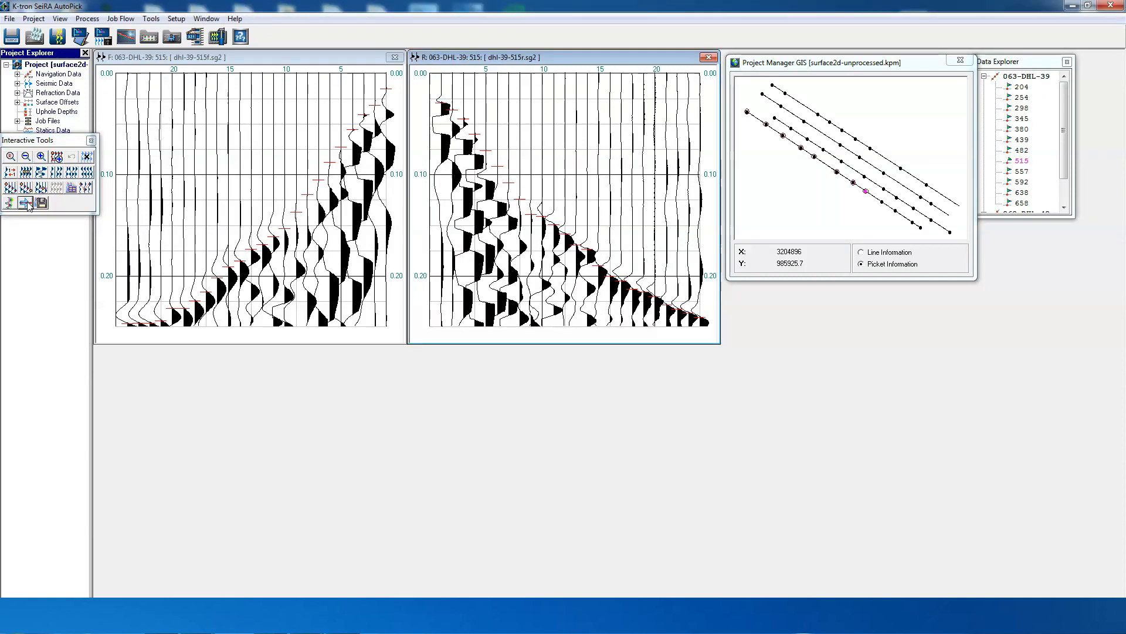
pyautogui.click(25, 203)
pyautogui.click(25, 203)
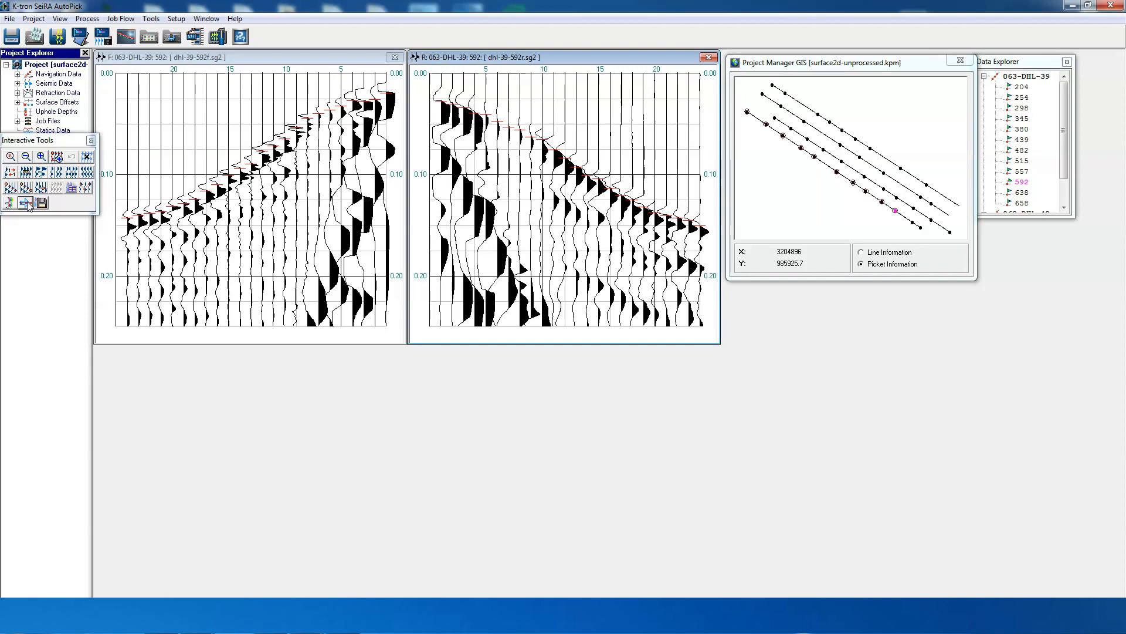
pyautogui.click(25, 203)
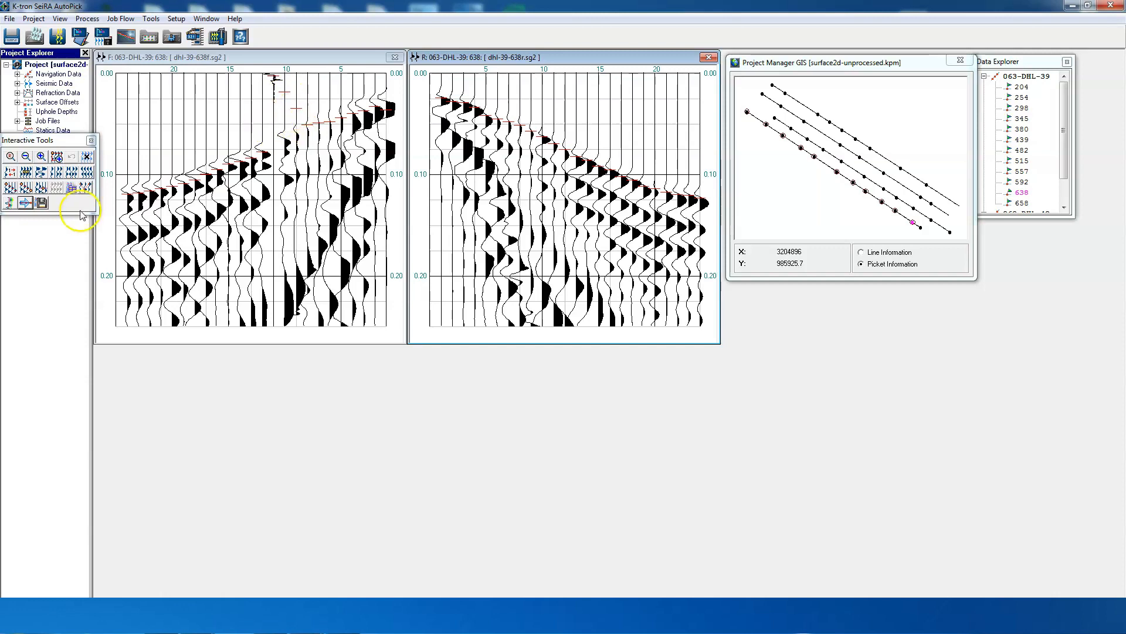
# - Manually correct the stray first-break picks around traces 9 to 12 of picket 638's forward record and continue processing past picket 658
pyautogui.click(25, 203)
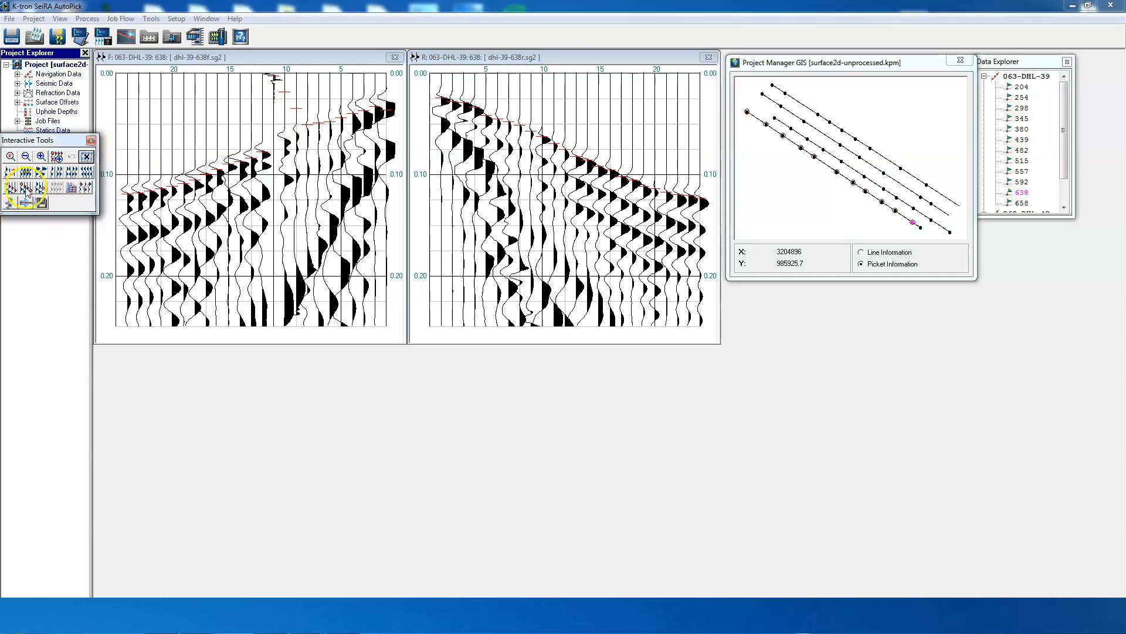
pyautogui.click(10, 202)
pyautogui.moveTo(296, 125)
pyautogui.mouseDown()
pyautogui.moveTo(262, 142)
pyautogui.moveTo(267, 179)
pyautogui.mouseUp()
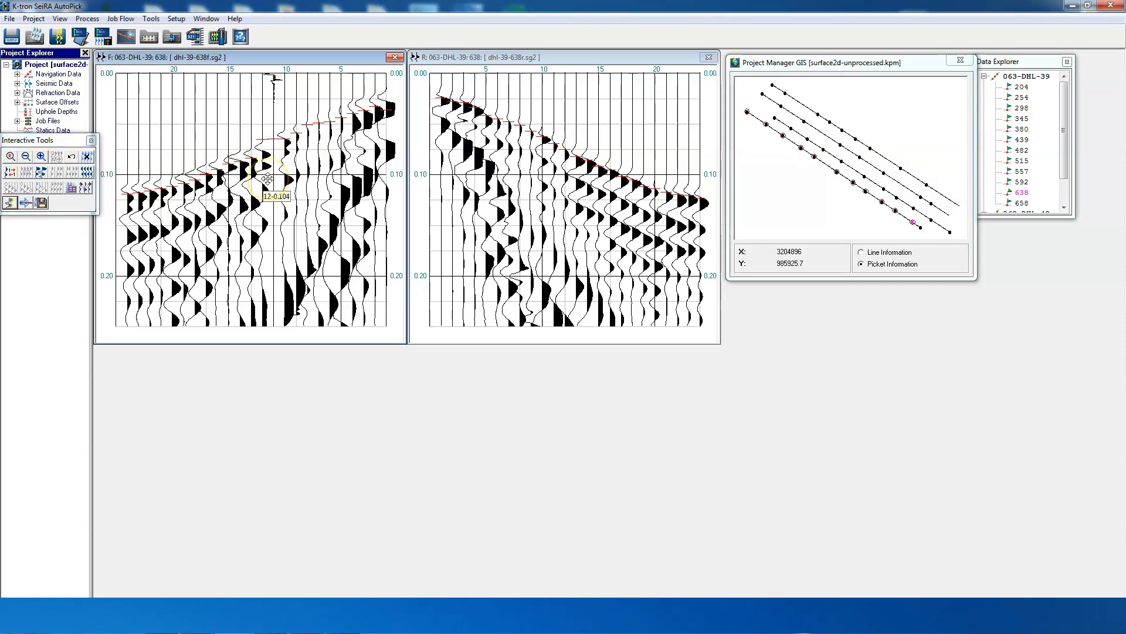
pyautogui.click(26, 206)
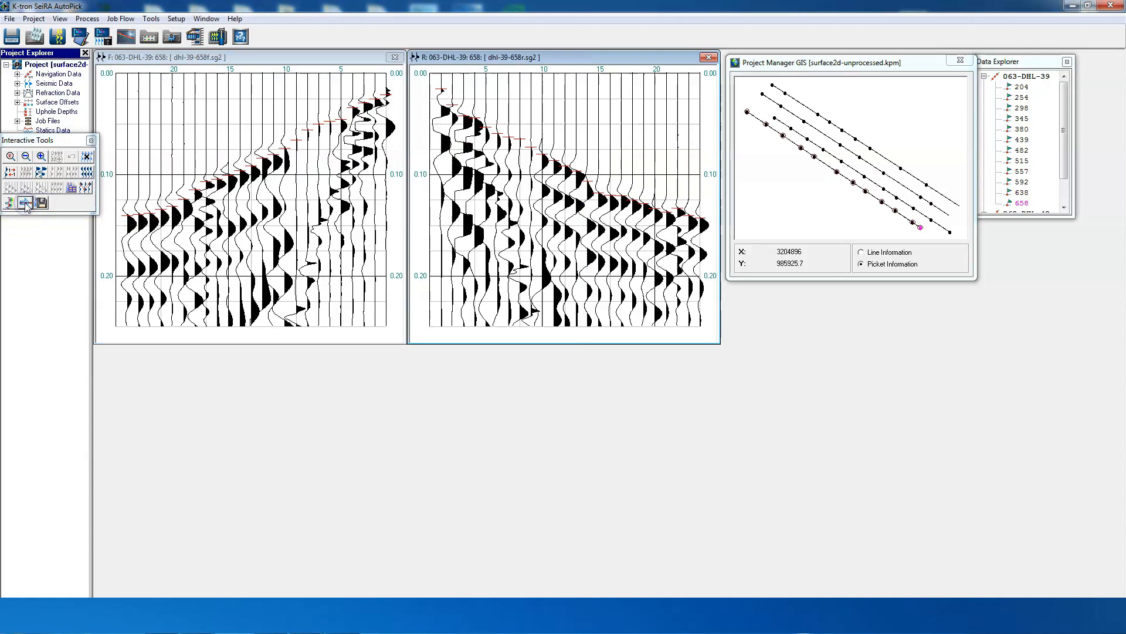
pyautogui.click(26, 206)
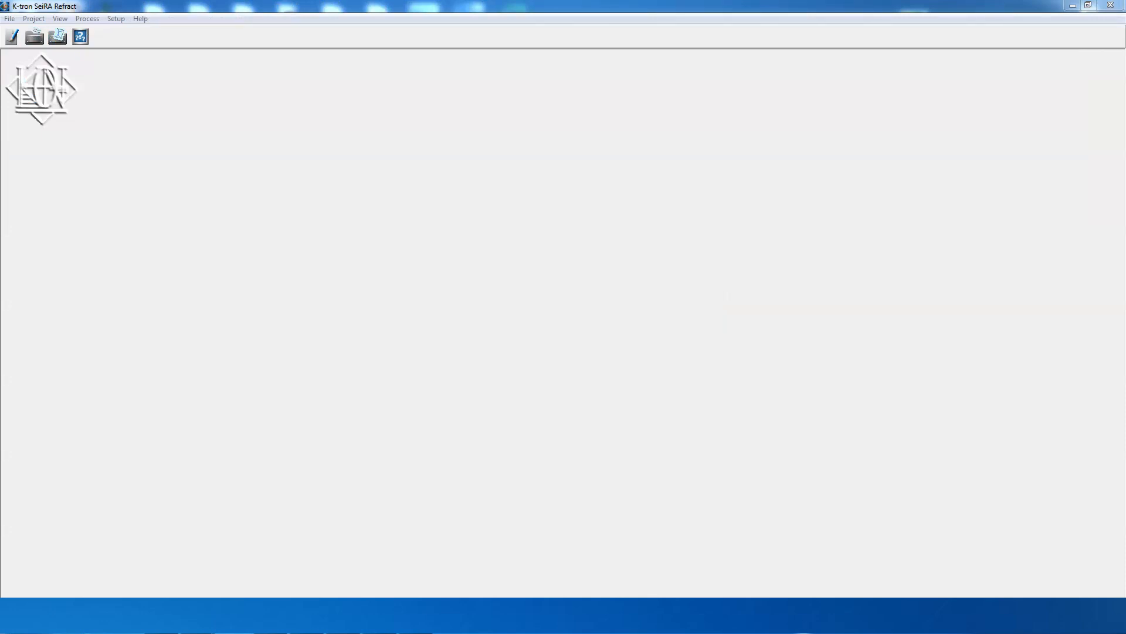
# - Load the surface2d-processed project in SeiRA Refract, place its GIS map clear of the work area and display picket 204 of line 063-DHL-39
pyautogui.click(34, 36)
pyautogui.click(138, 242)
pyautogui.doubleClick(137, 242)
pyautogui.moveTo(187, 54); pyautogui.dragTo(821, 57)
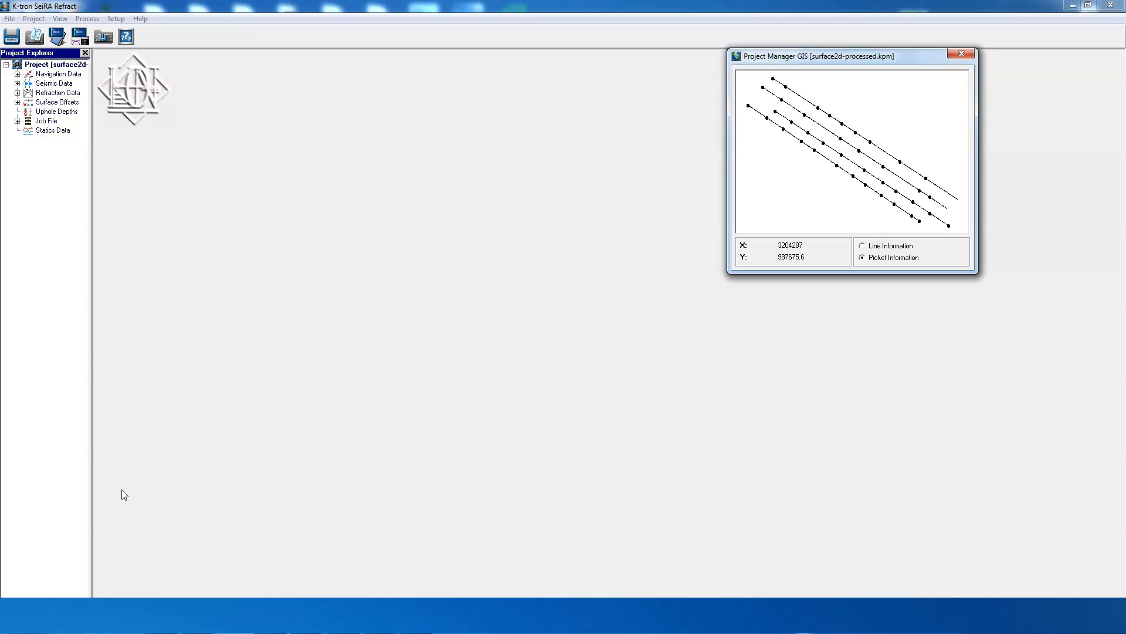
pyautogui.doubleClick(748, 106)
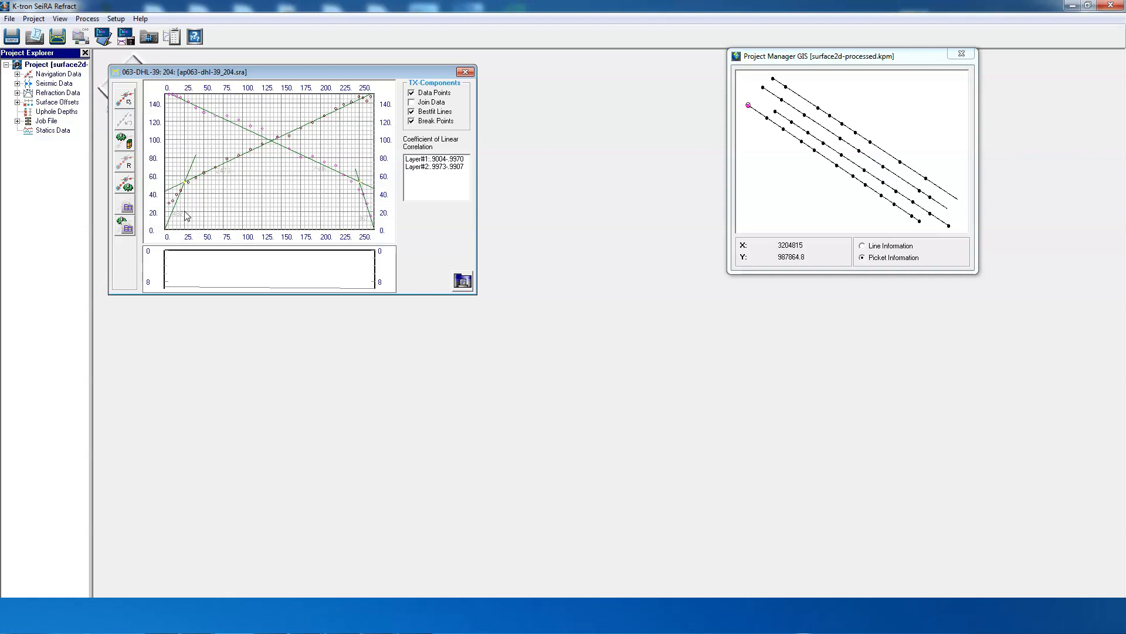
# - Restart picket 204's interpretation and fit two forward layer lines, from the origin to about 30 m and from there to the far end
pyautogui.click(124, 104)
pyautogui.click(124, 103)
pyautogui.click(167, 232)
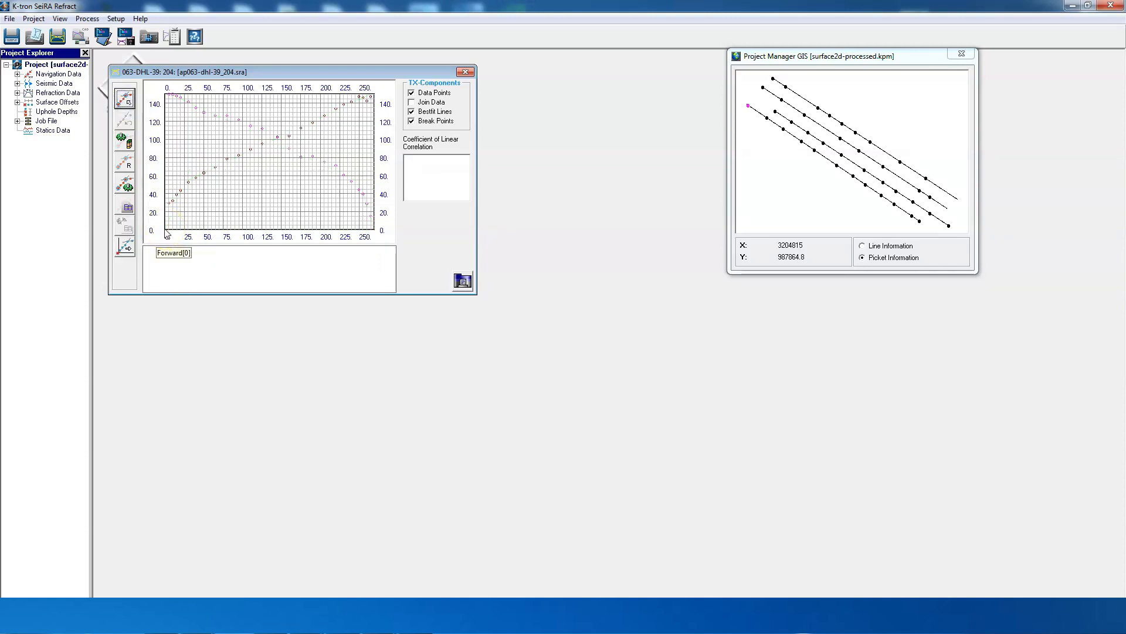
pyautogui.click(165, 229)
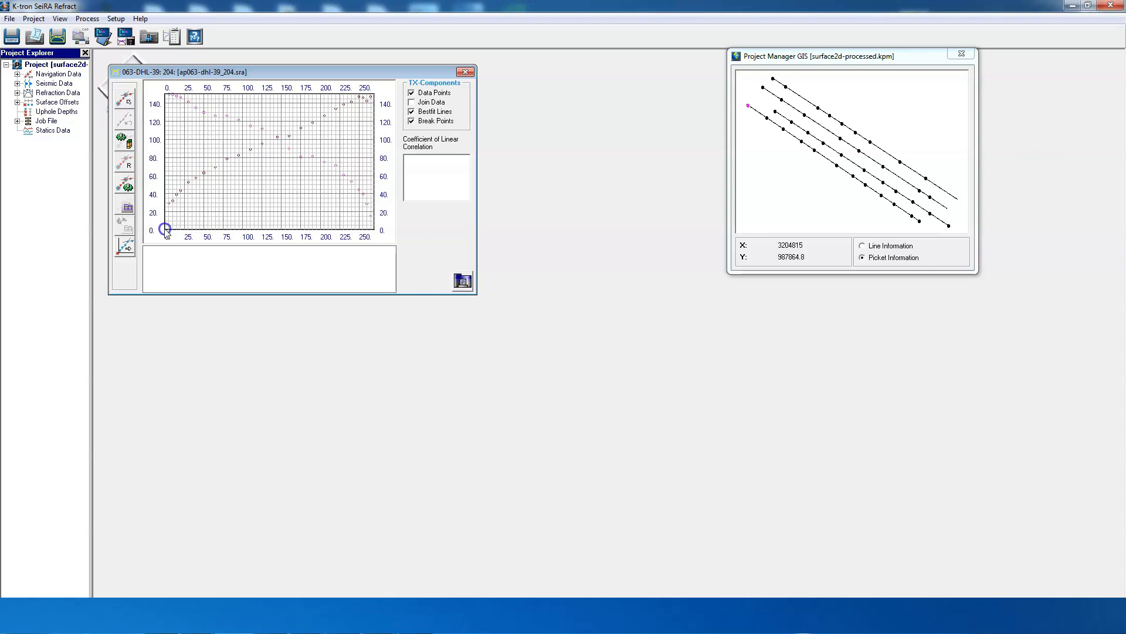
pyautogui.click(188, 183)
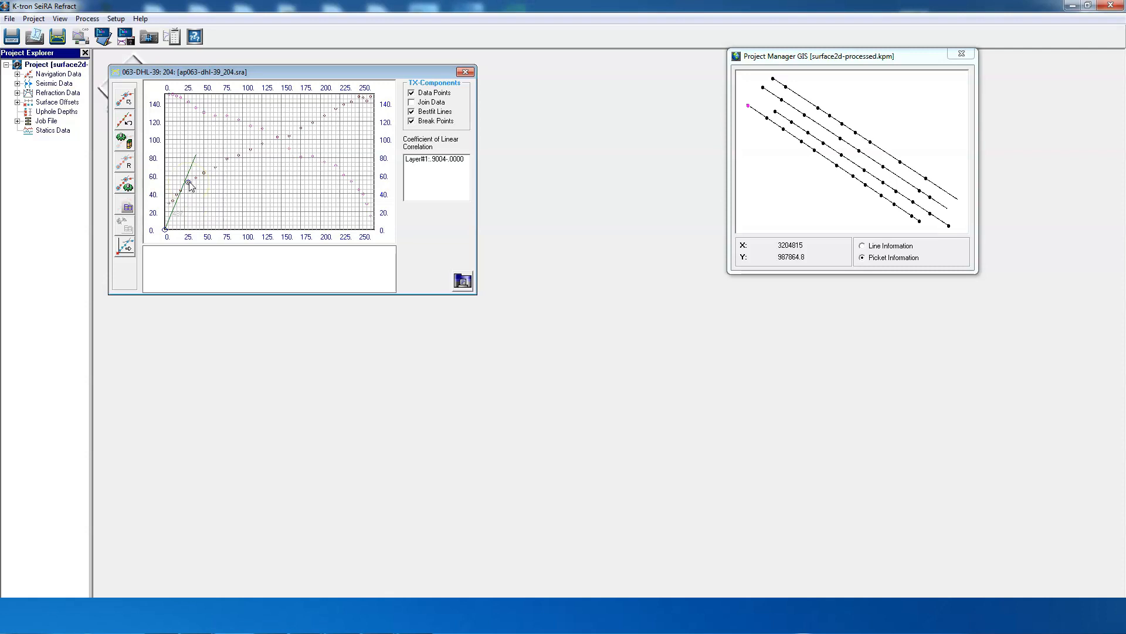
pyautogui.click(189, 182)
pyautogui.click(372, 99)
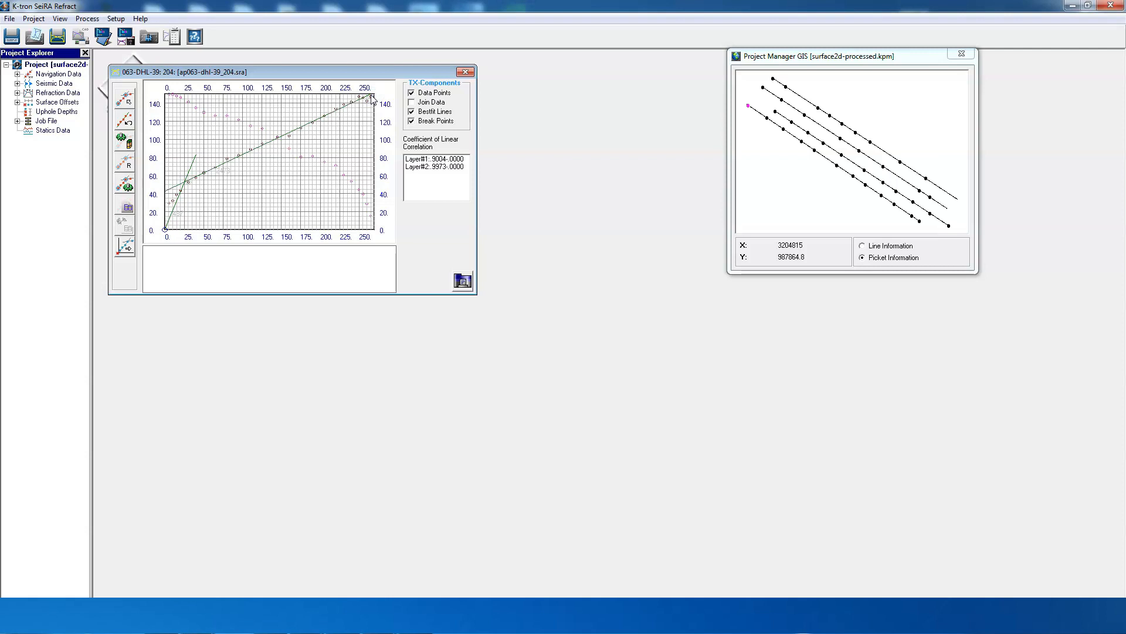
# - Fit the two reverse layer lines of picket 204, from the far-end shot to the reverse break point and from there to the near end
pyautogui.click(128, 250)
pyautogui.click(375, 229)
pyautogui.click(336, 166)
pyautogui.click(176, 97)
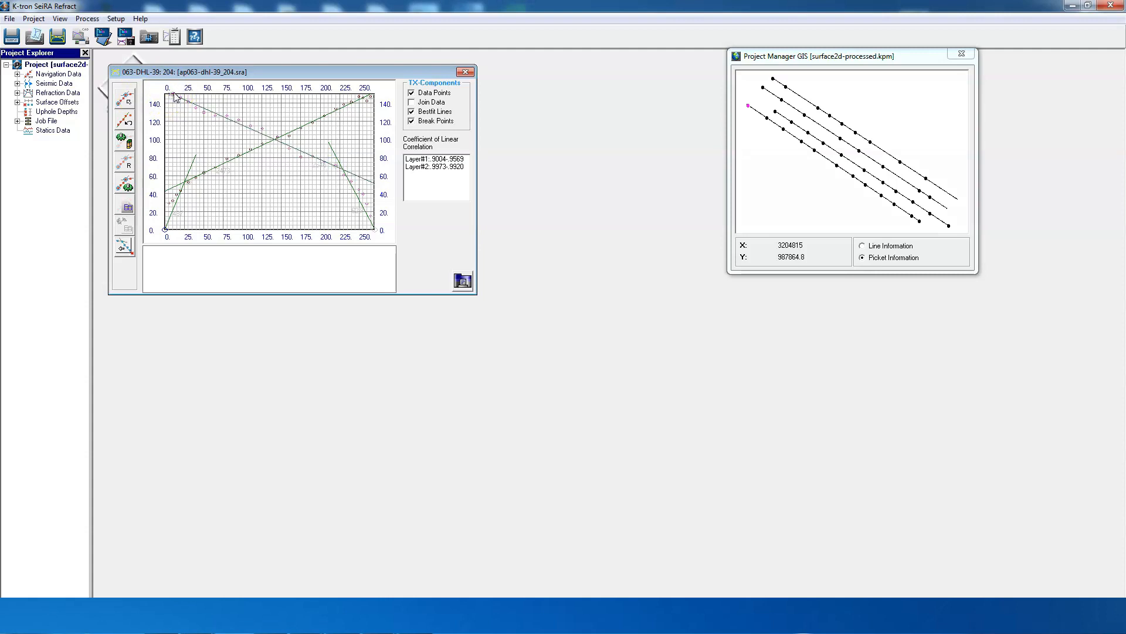
# - Compute the layer depth model of picket 204 from the fitted lines, view its time-distance plot in DesignCAD Viewer and close the viewer
pyautogui.click(123, 143)
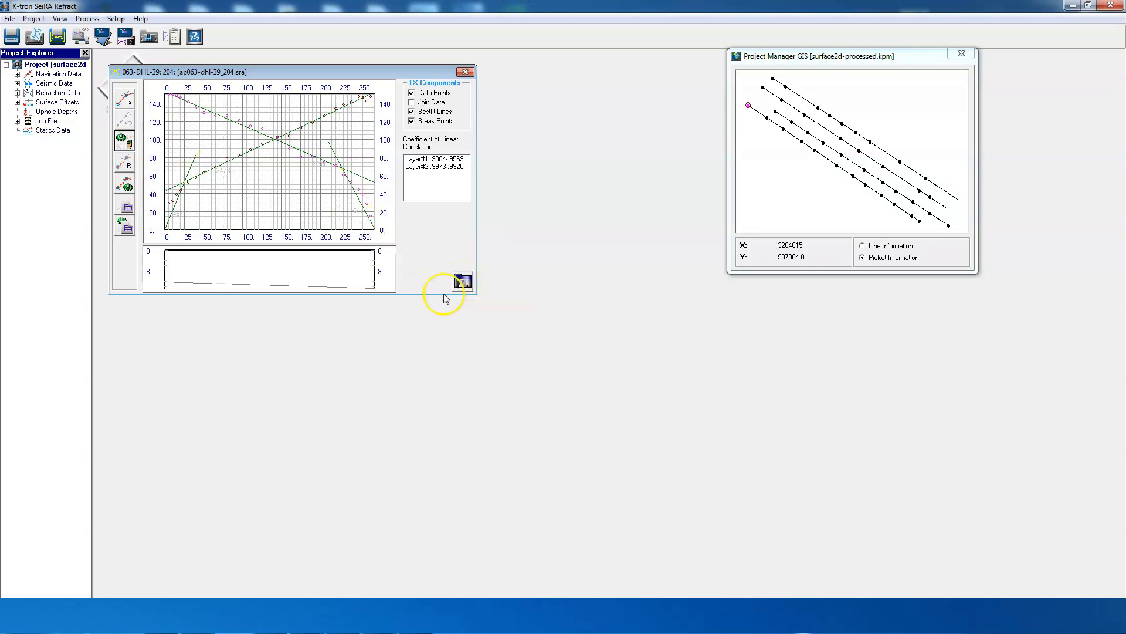
pyautogui.click(461, 282)
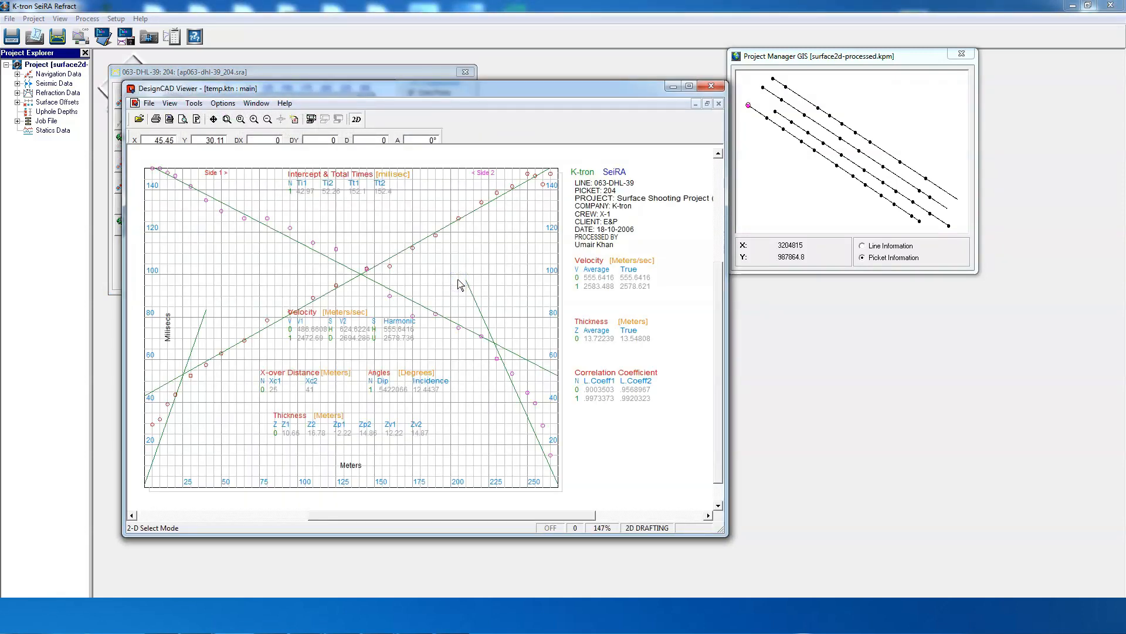
pyautogui.click(711, 86)
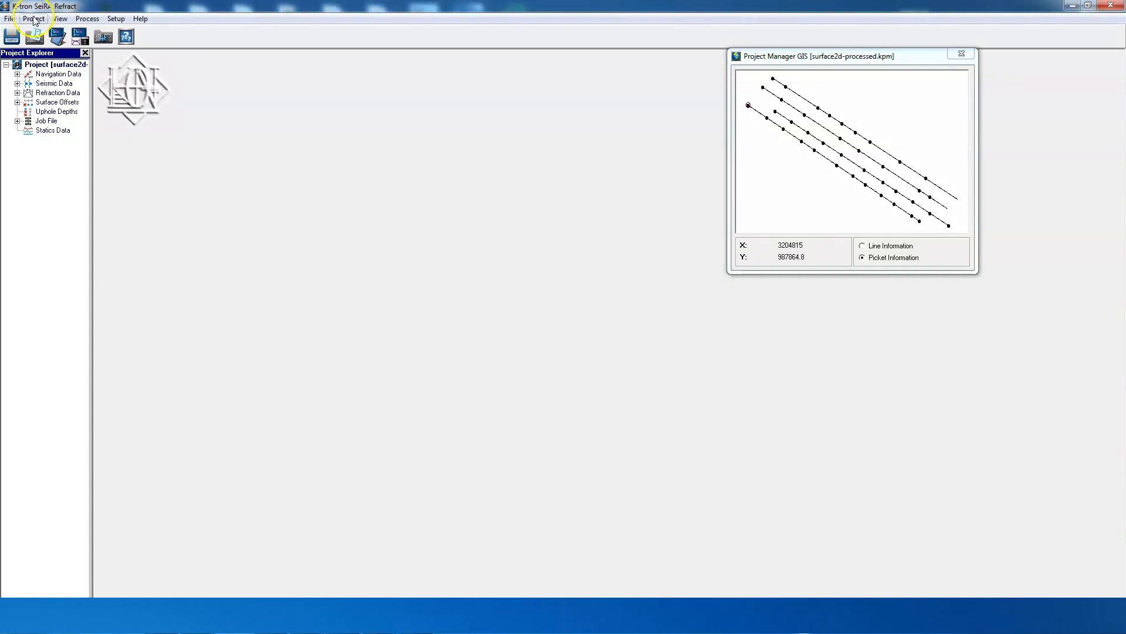
# - Set the project's statics computation parameters to a datum height of 50 m and a replacement velocity of 22 m/s
pyautogui.click(34, 19)
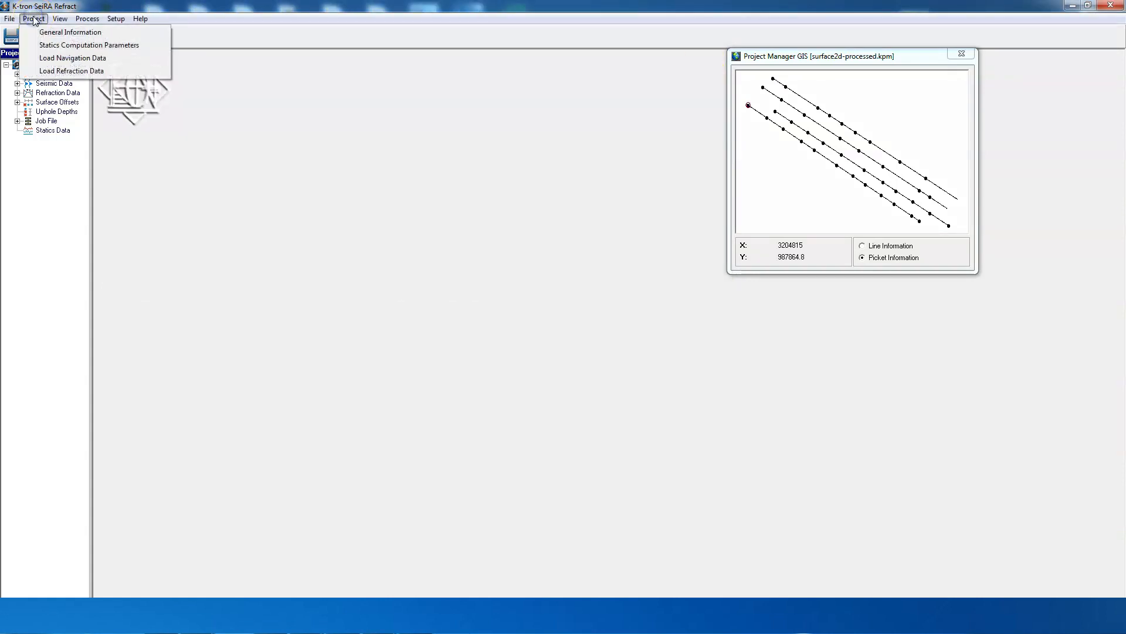
pyautogui.click(49, 47)
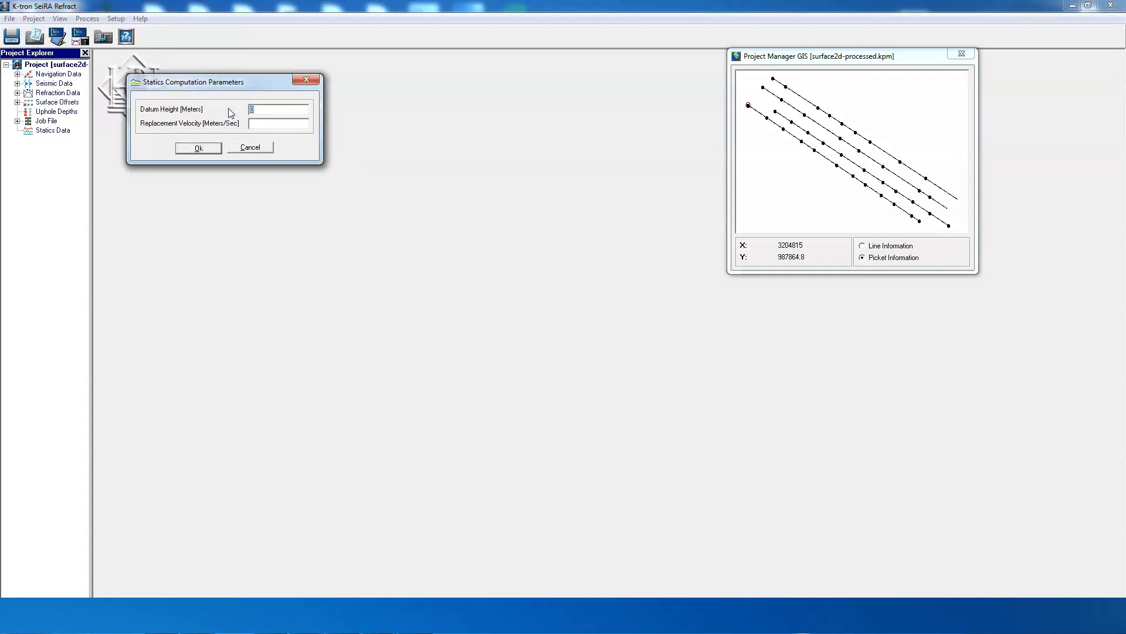
pyautogui.write('50')
pyautogui.click(262, 126)
pyautogui.write('22')
pyautogui.click(211, 148)
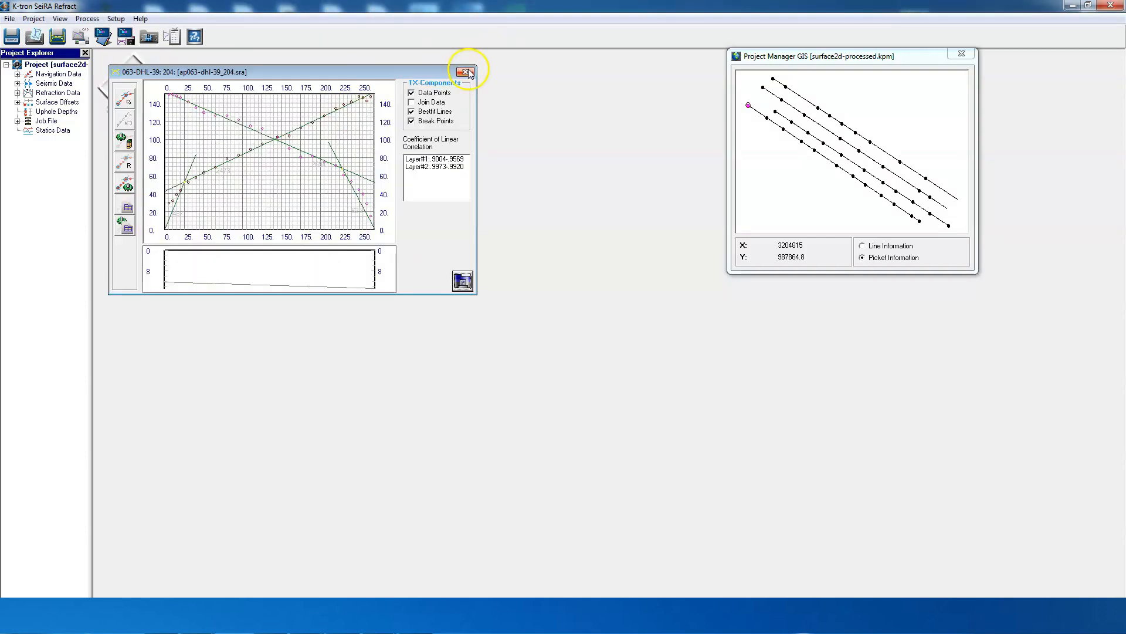
# - Close picket 204's interpretation and start full project processing in Automatic Interactive Processing mode
pyautogui.click(469, 73)
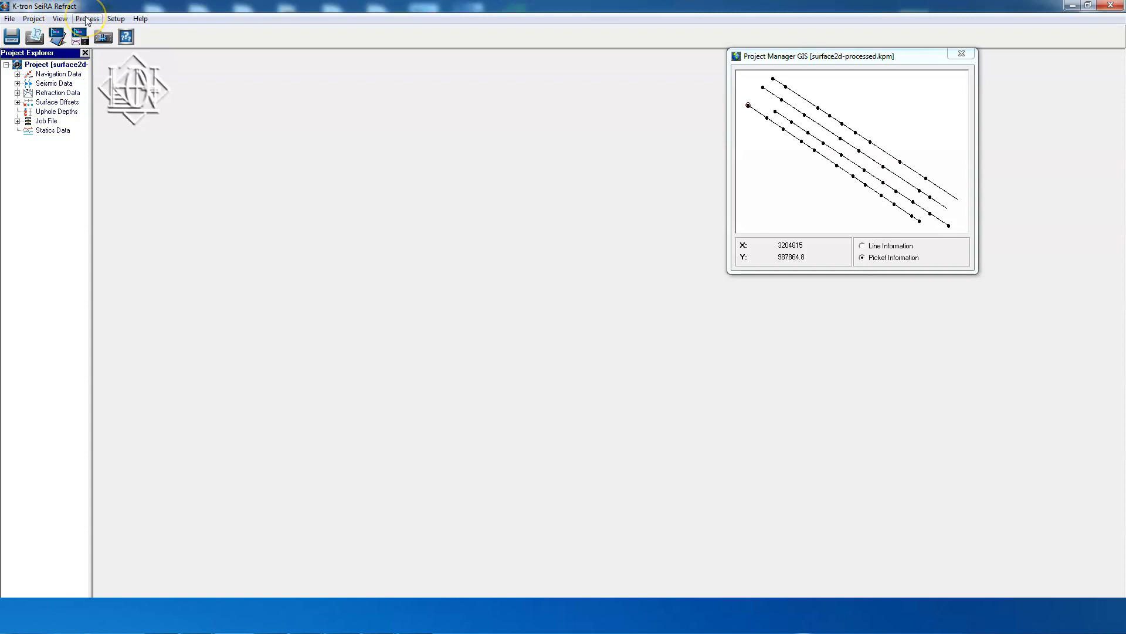
pyautogui.click(87, 19)
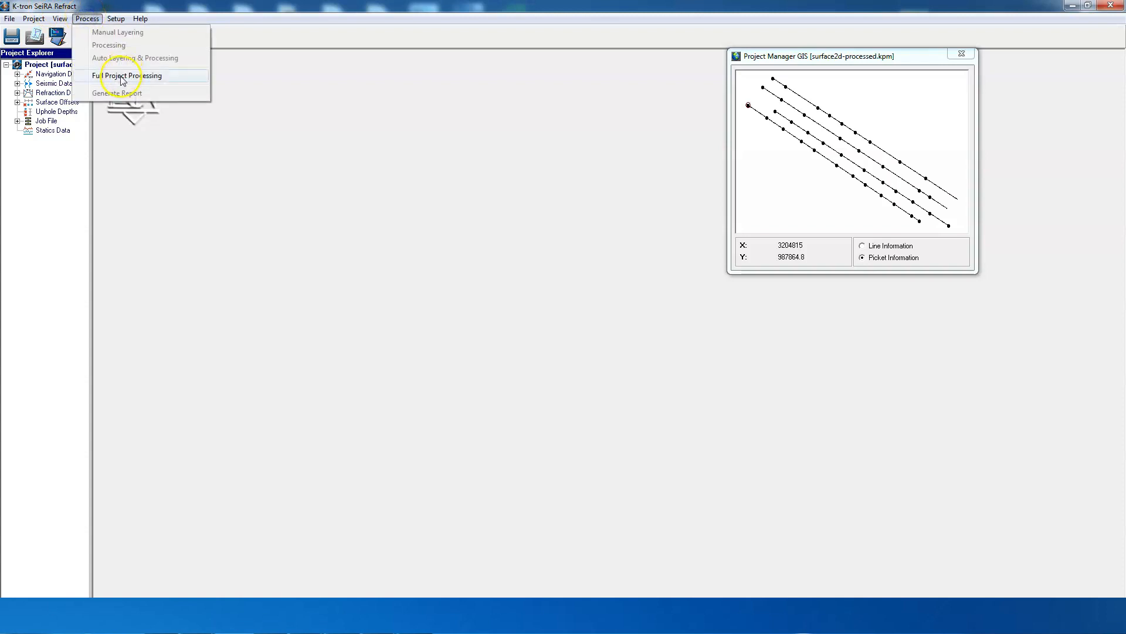
pyautogui.click(123, 76)
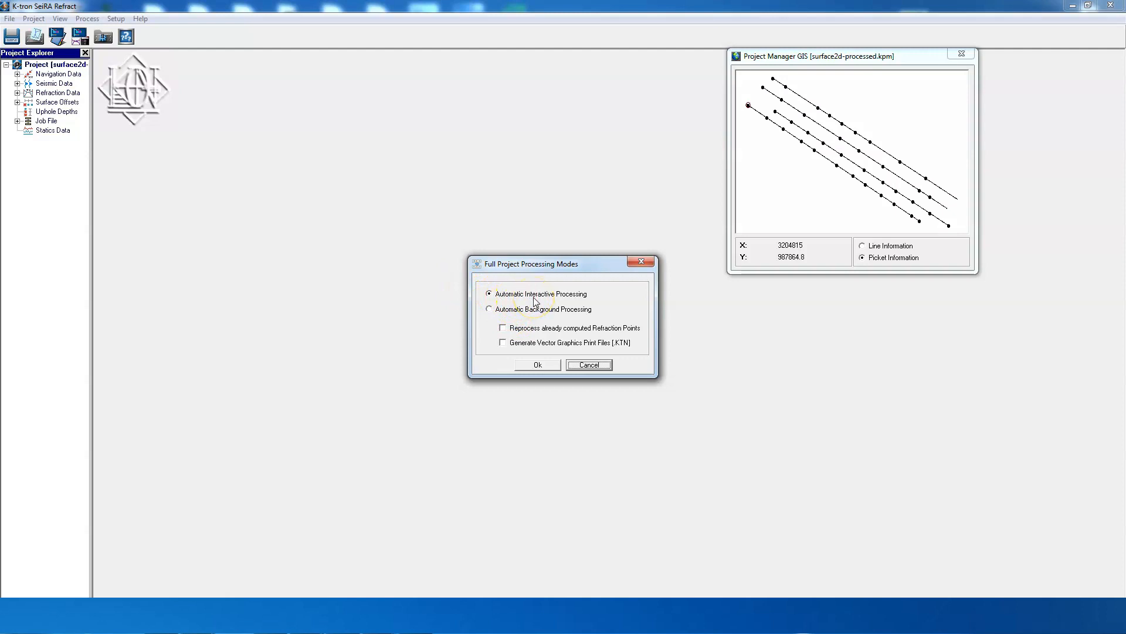
pyautogui.click(539, 364)
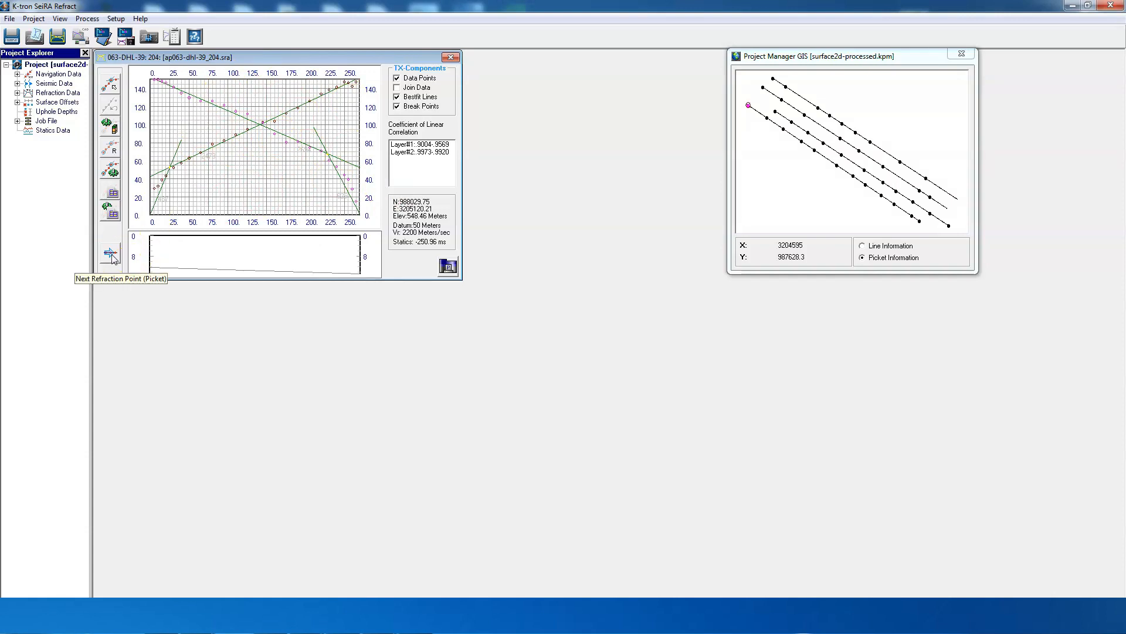
# - Advance to picket 254 and refit its two forward layer lines, from the origin to about 20 m and from there to the far end
pyautogui.click(111, 255)
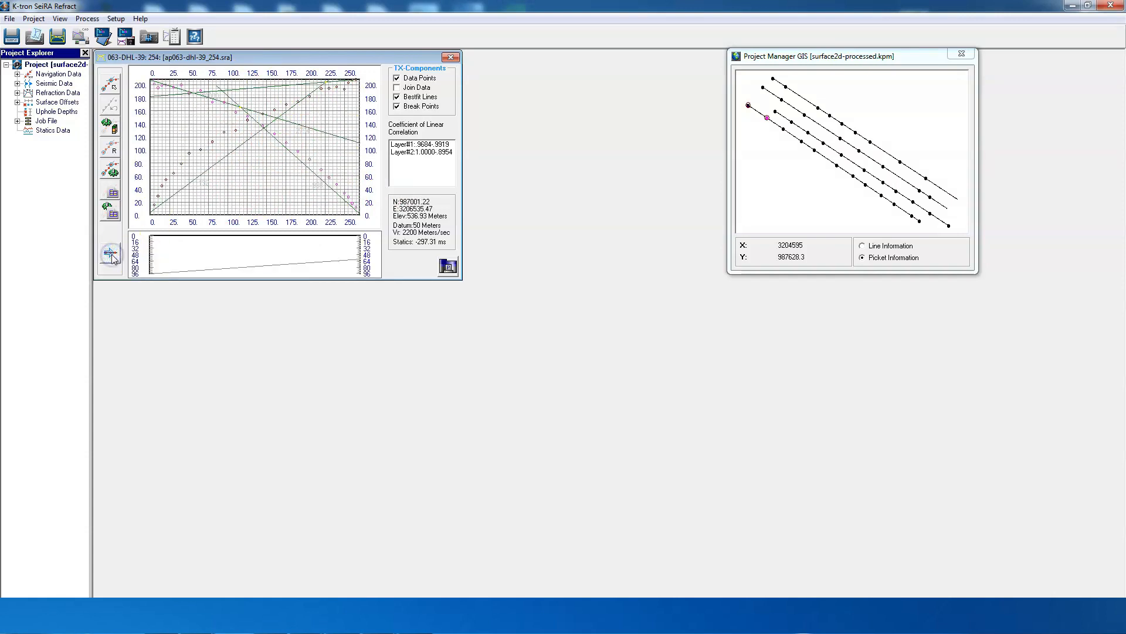
pyautogui.click(110, 84)
pyautogui.click(150, 212)
pyautogui.click(174, 178)
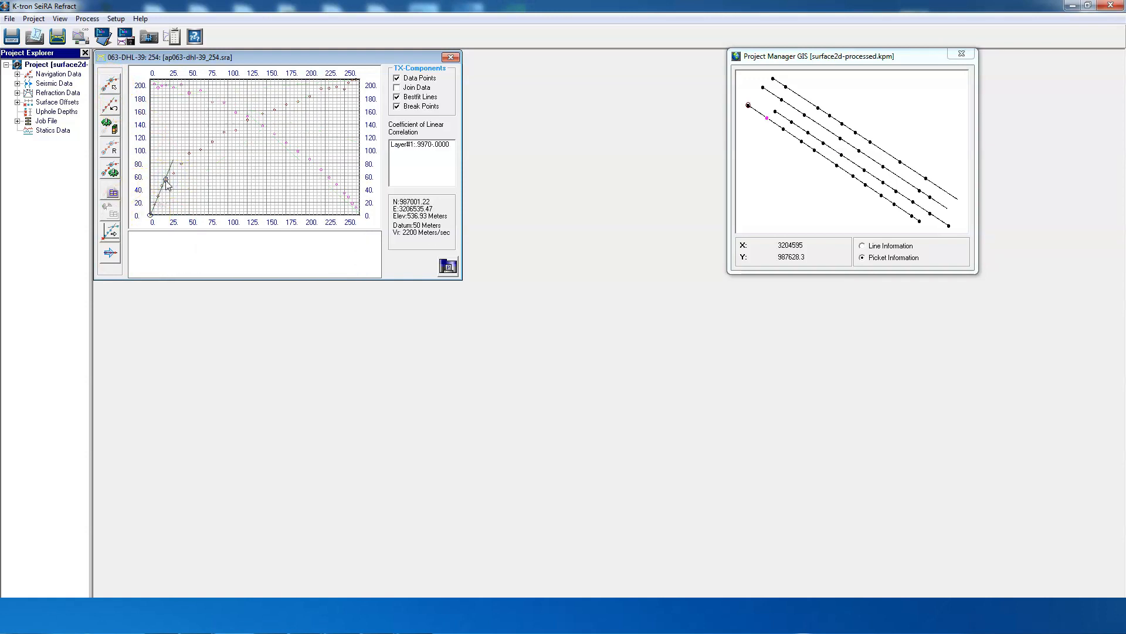
pyautogui.click(356, 80)
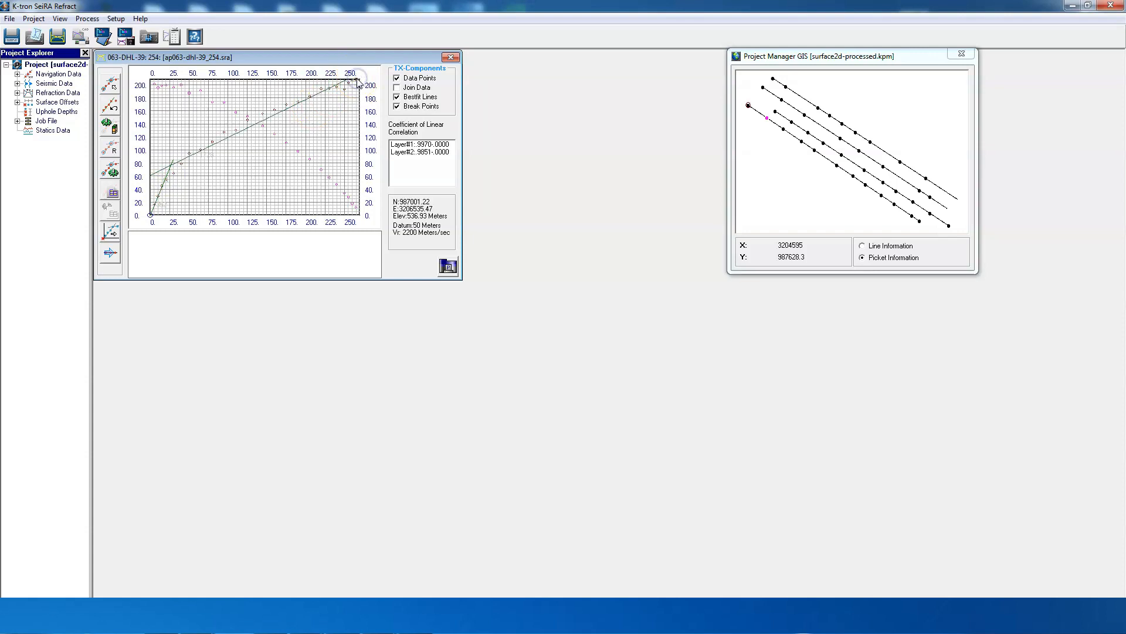
# - Fit picket 254's two reverse layer lines, from the far-end shot to about 225 m and from there to the near end
pyautogui.click(109, 230)
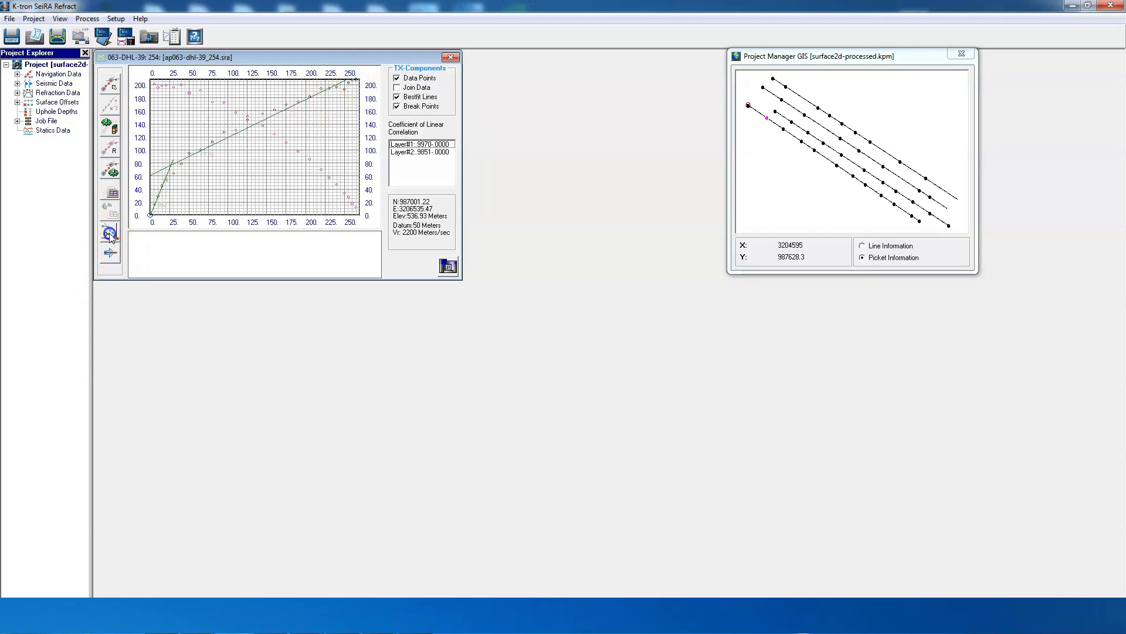
pyautogui.click(360, 215)
pyautogui.click(329, 179)
pyautogui.click(329, 178)
pyautogui.click(152, 83)
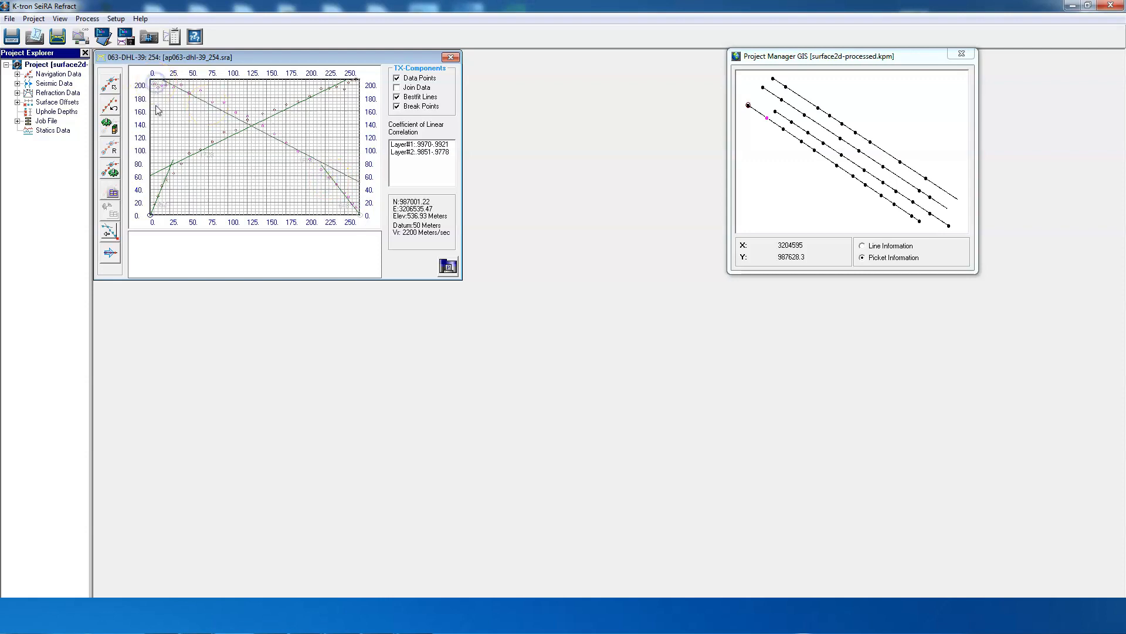
# - Compute the layer depth model of picket 254 and advance through picket 298 to the following refraction point
pyautogui.click(117, 255)
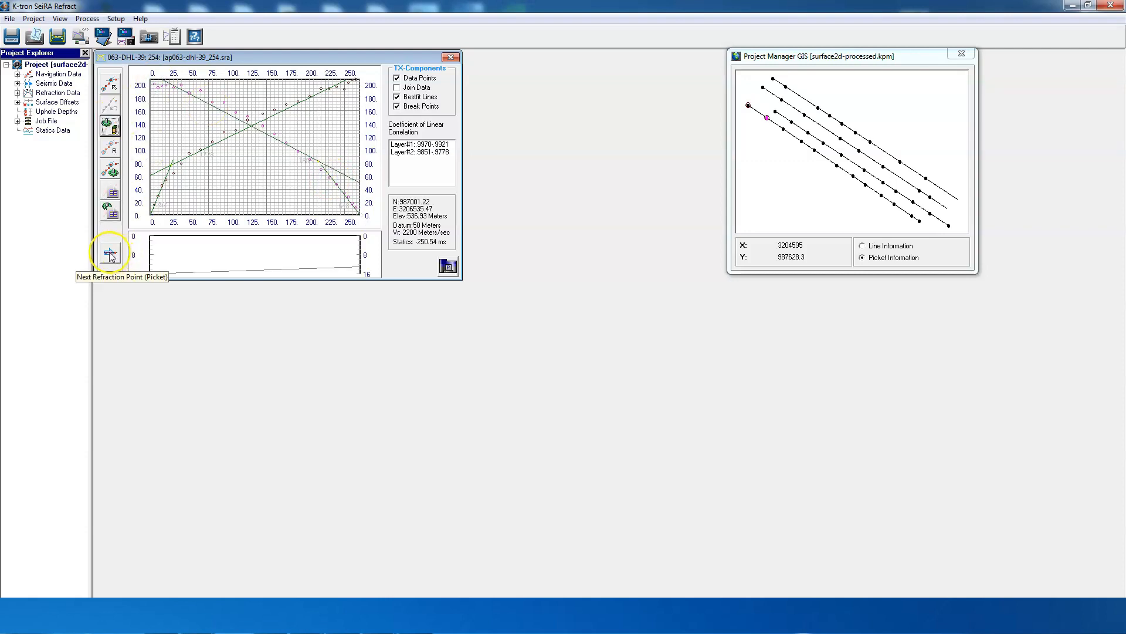
pyautogui.click(109, 251)
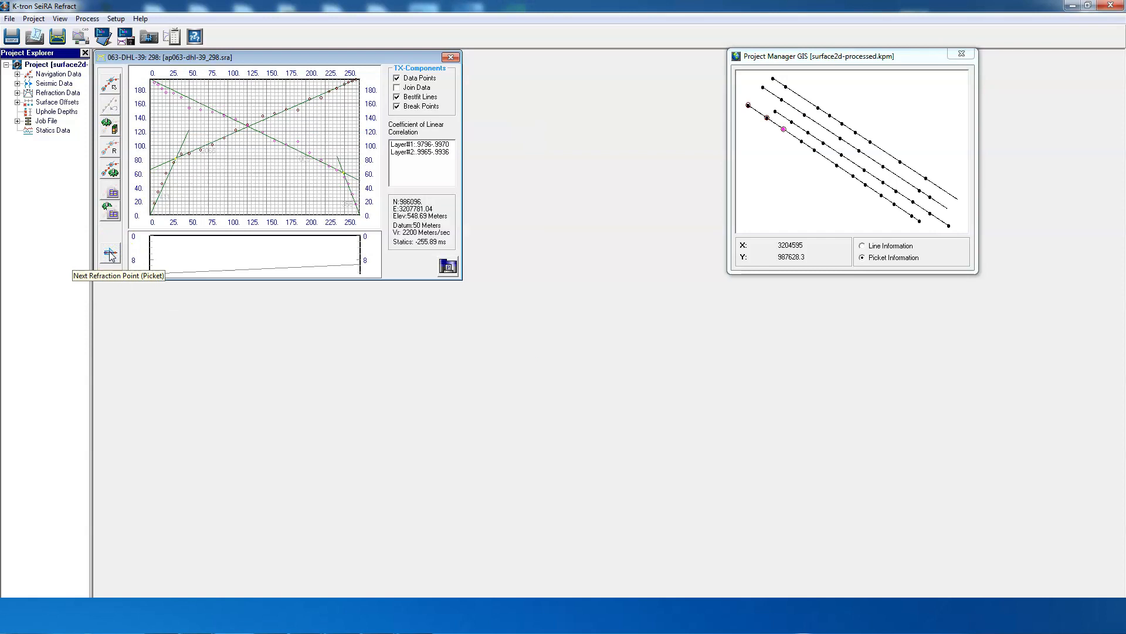
pyautogui.click(109, 251)
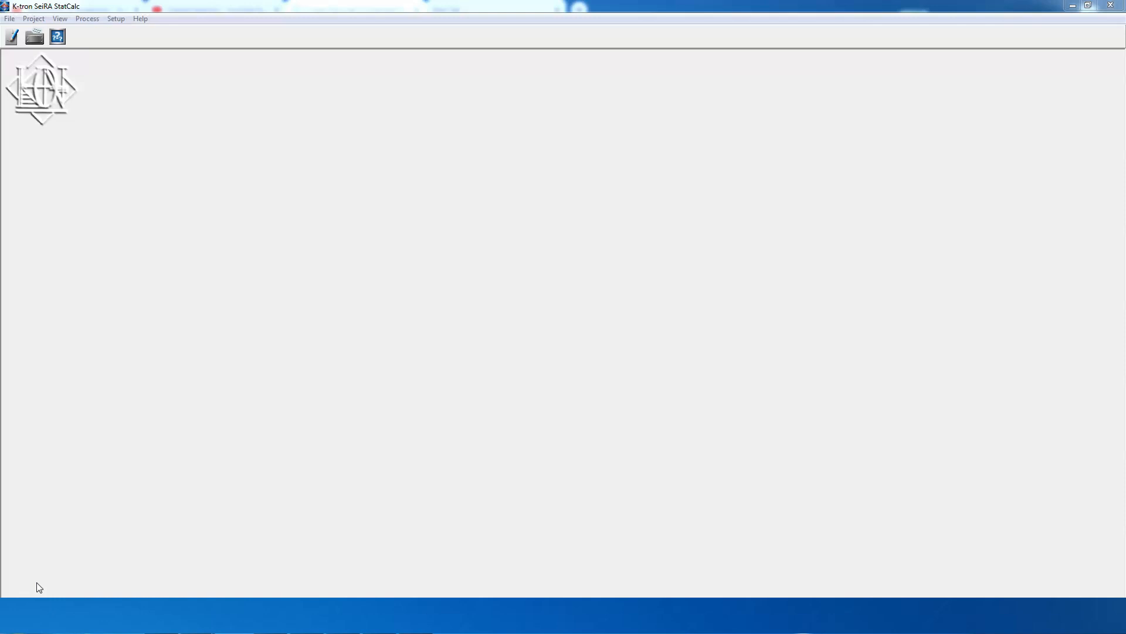
# - In SeiRA StatCalc, load the Surface2D project, move its map aside, and view and close picket 204's layer data
pyautogui.click(33, 37)
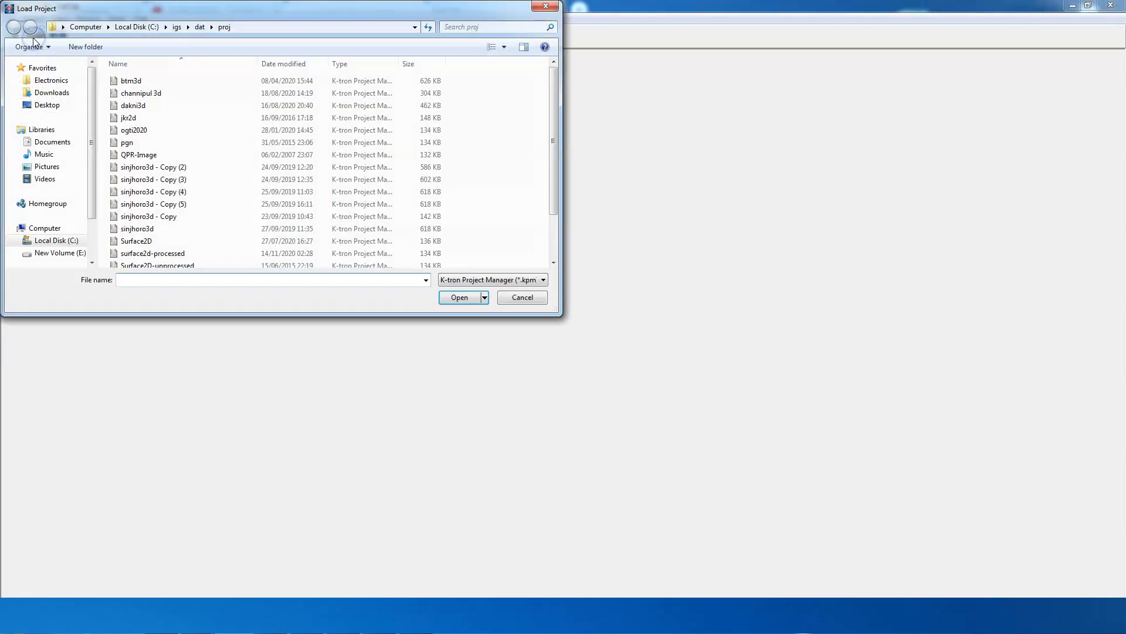
pyautogui.doubleClick(133, 241)
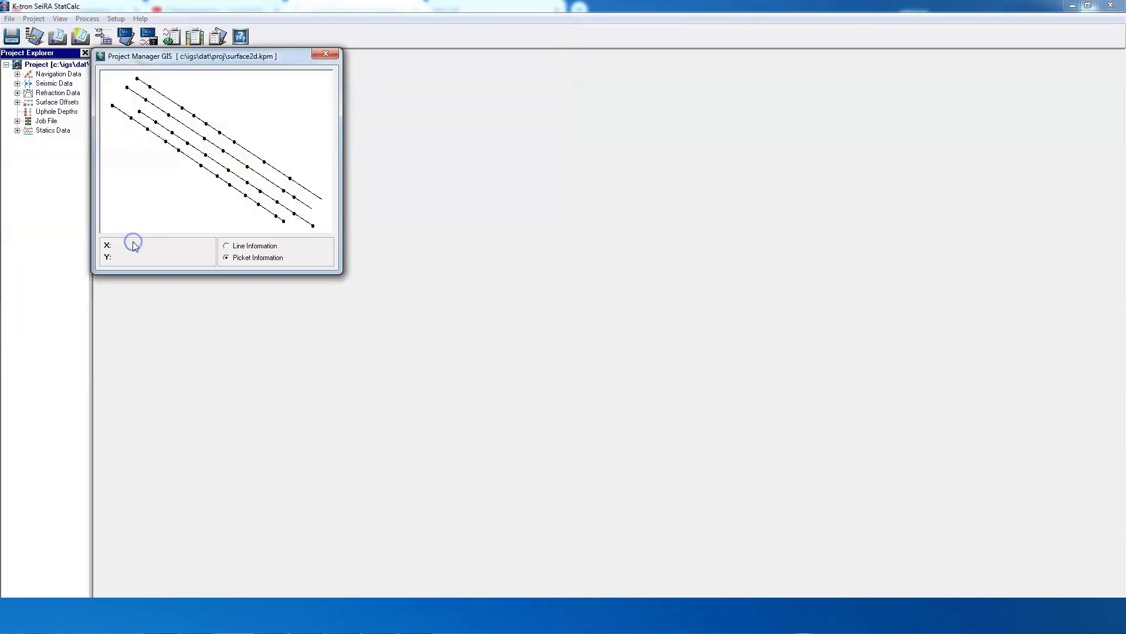
pyautogui.moveTo(203, 58); pyautogui.dragTo(890, 134)
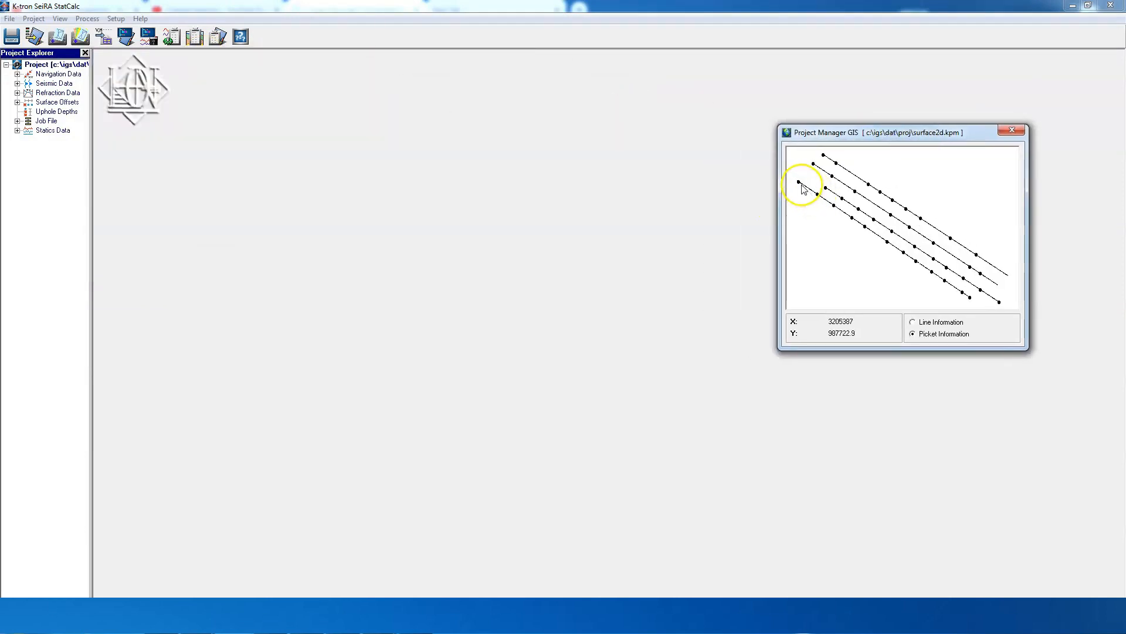
pyautogui.click(798, 181)
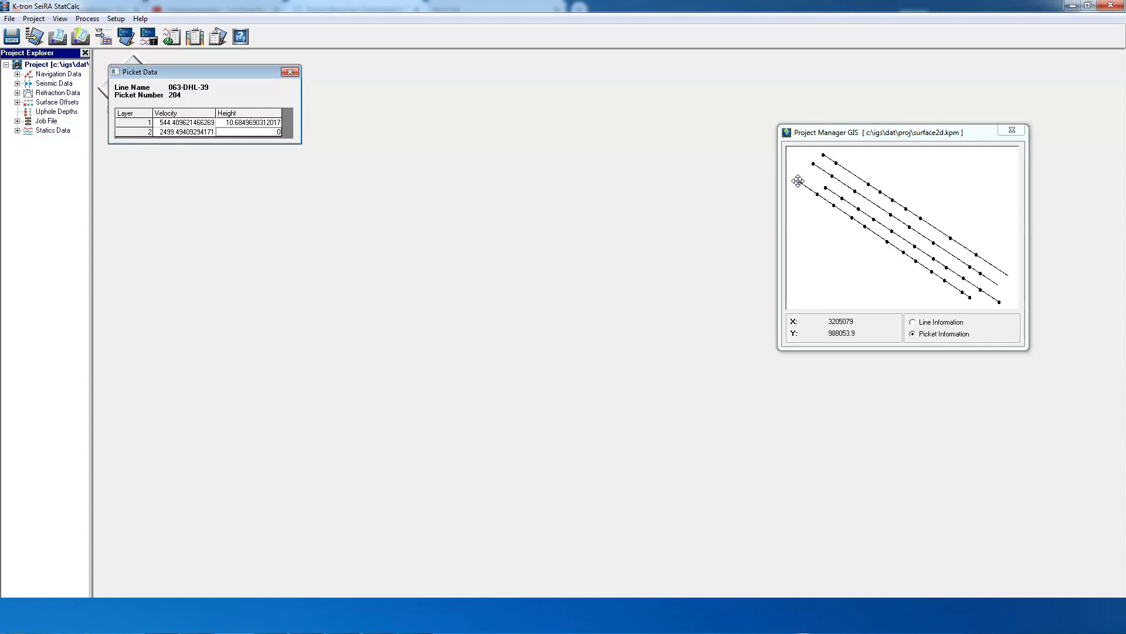
pyautogui.click(289, 72)
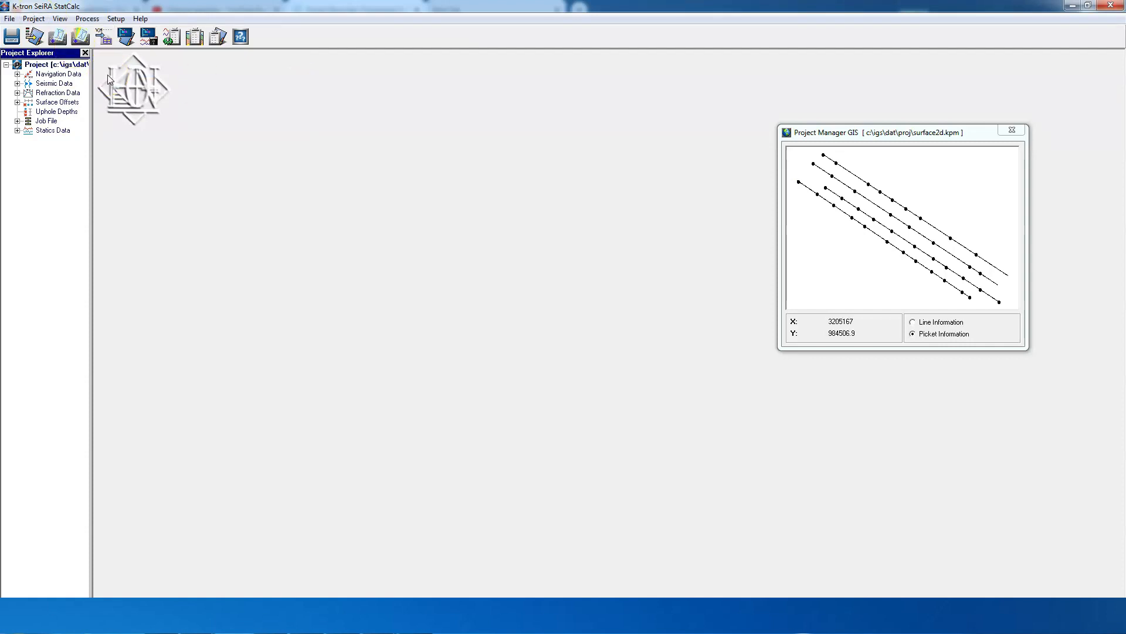
# - Set the statics computation parameters to filter variations in Velocity, after trying Velocity & Depth, and accept them
pyautogui.click(33, 18)
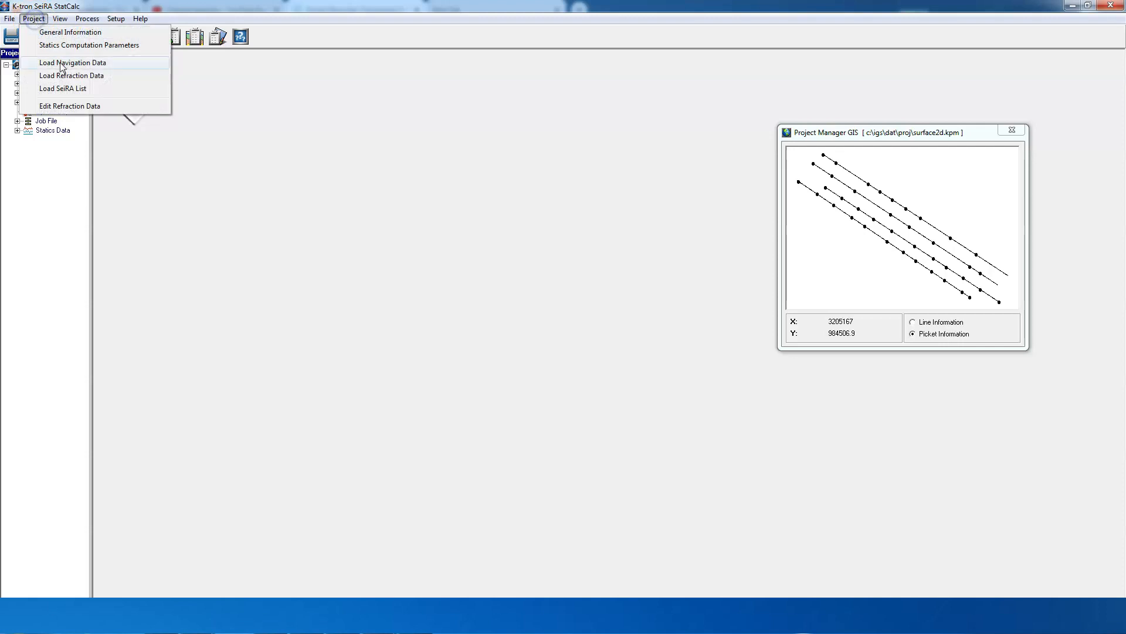
pyautogui.click(63, 45)
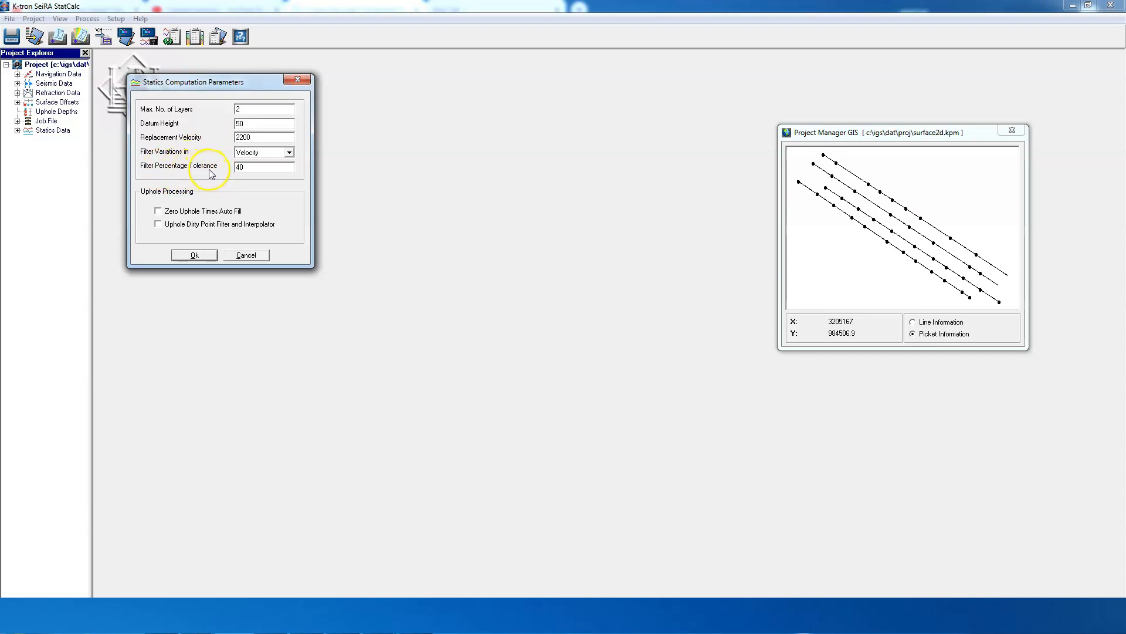
pyautogui.click(289, 153)
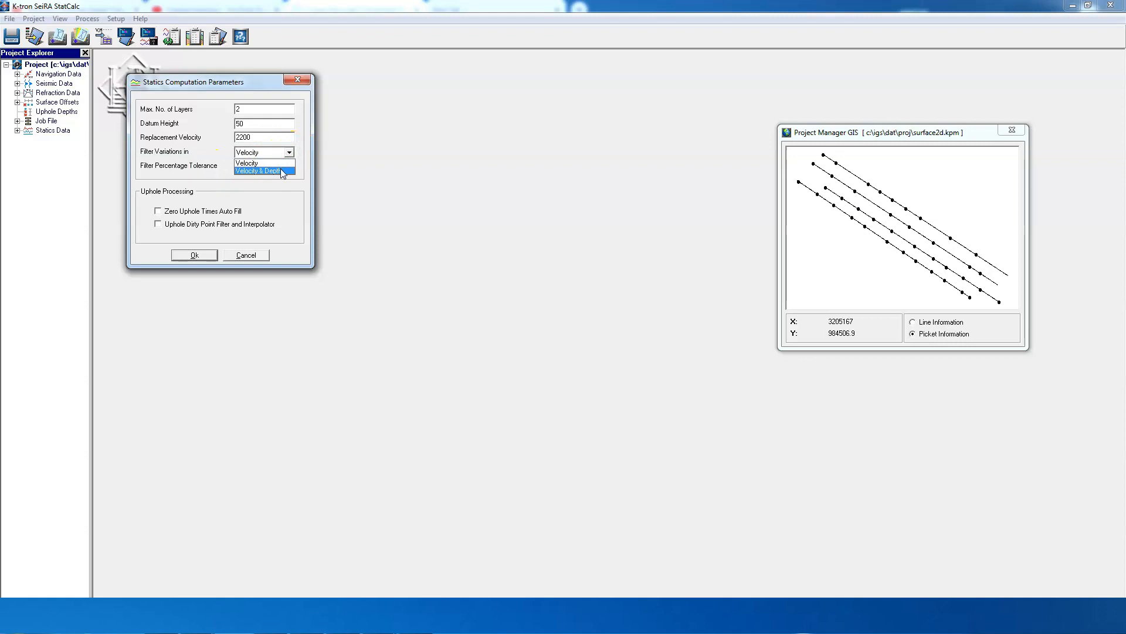
pyautogui.click(283, 171)
pyautogui.click(290, 151)
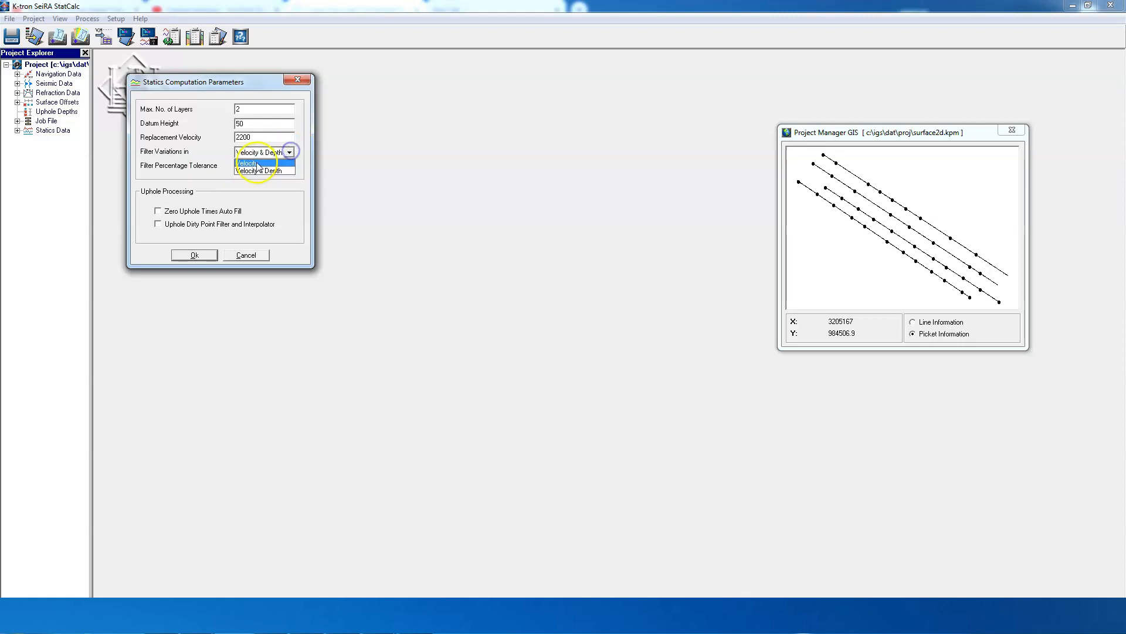
pyautogui.click(257, 164)
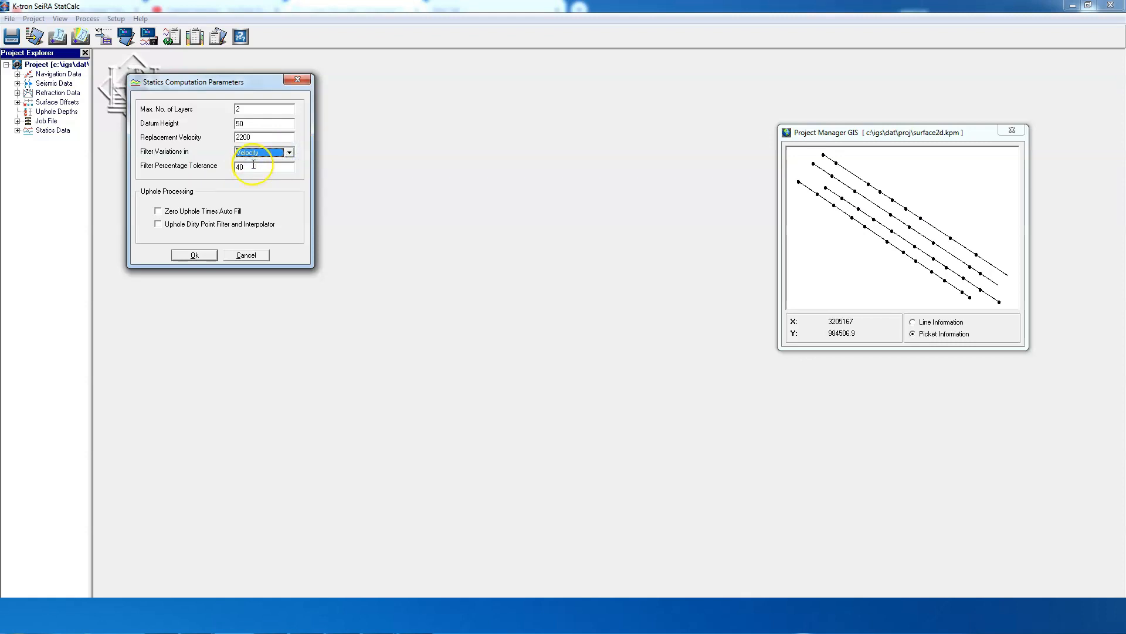
pyautogui.click(234, 167)
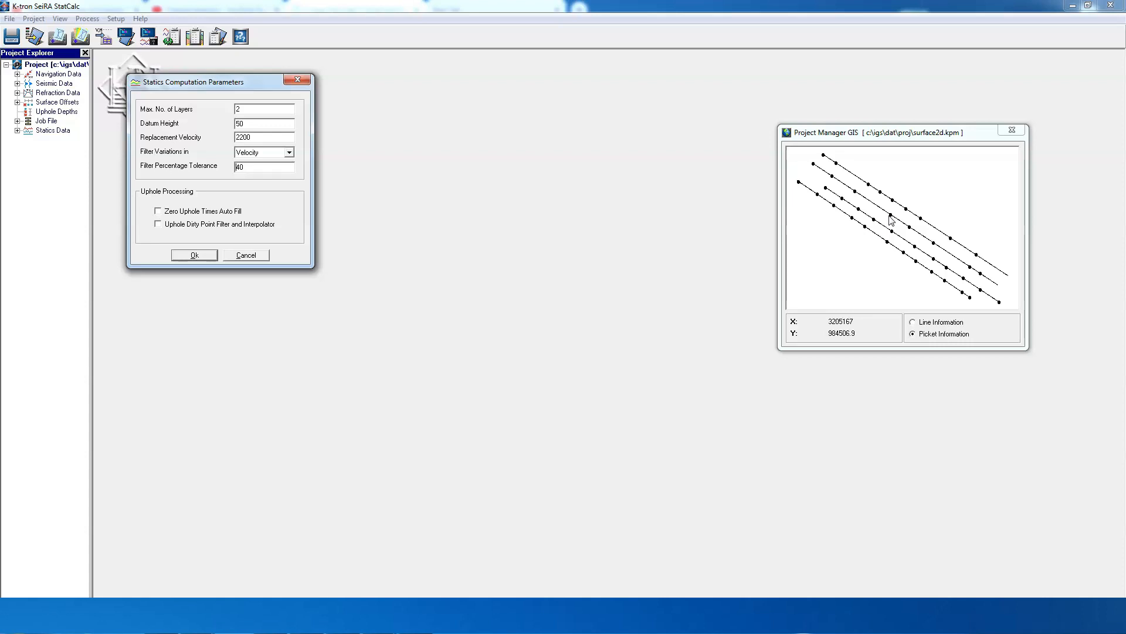
pyautogui.click(891, 229)
pyautogui.click(204, 256)
# - Compute the project statics with 3D Gridding and save the report file as pgn
pyautogui.click(172, 46)
pyautogui.click(218, 63)
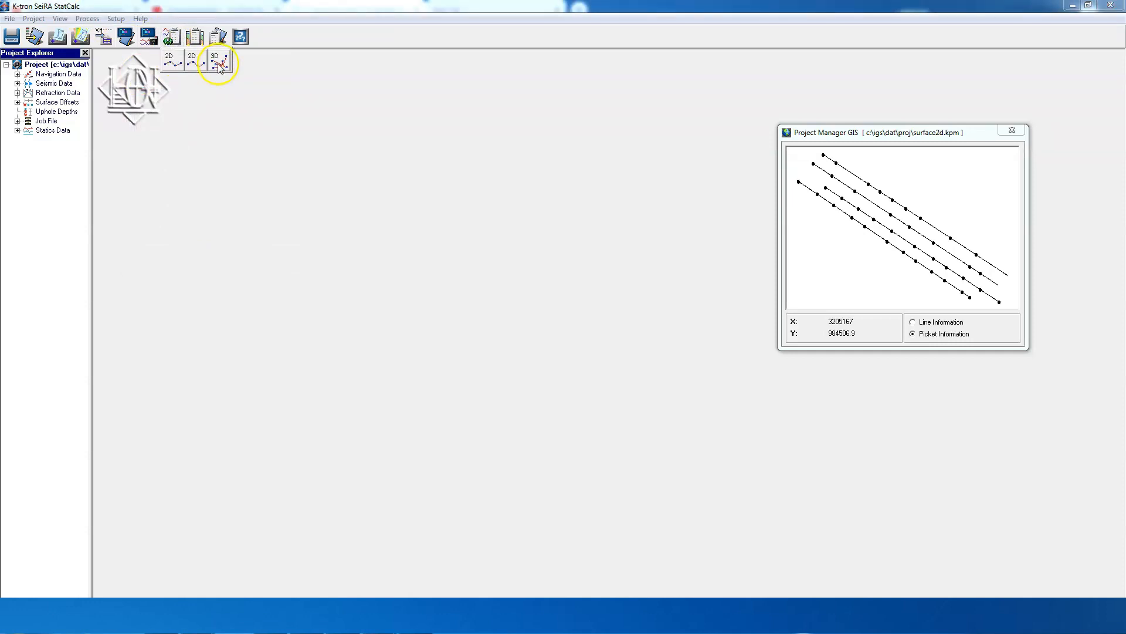
pyautogui.click(90, 20)
pyautogui.moveTo(135, 32)
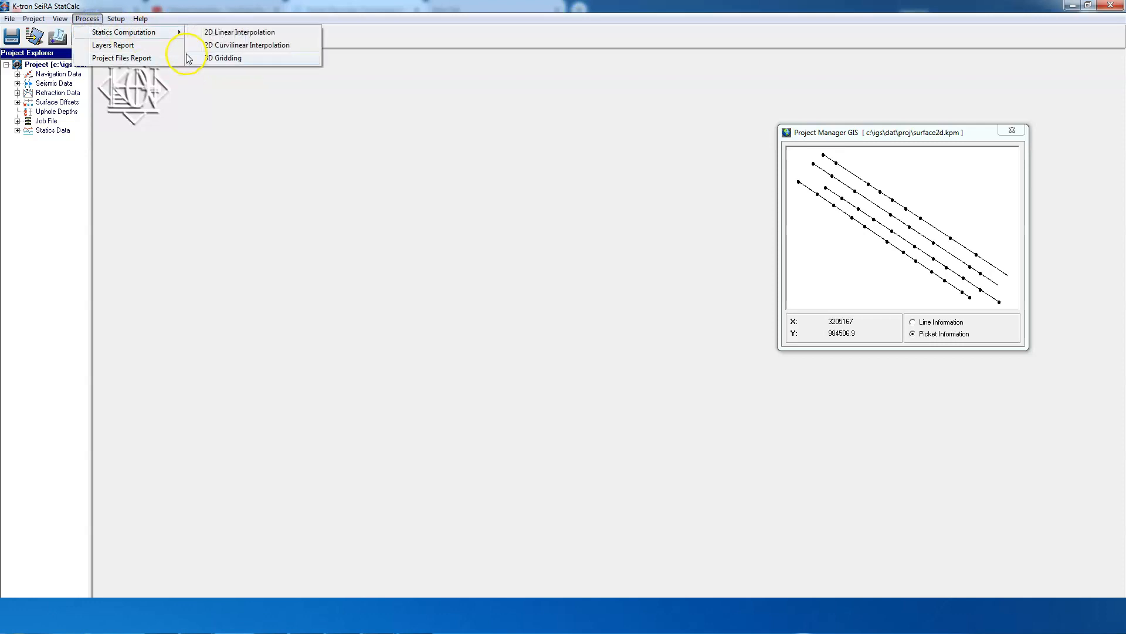
pyautogui.click(223, 58)
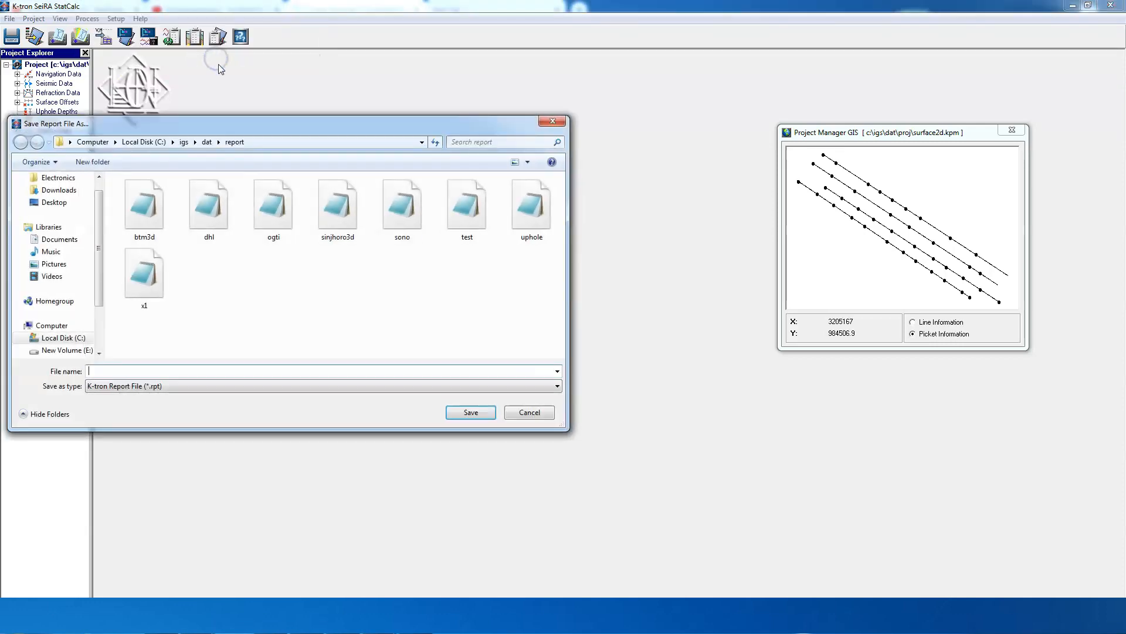
pyautogui.click(244, 370)
pyautogui.write('pgn')
pyautogui.press('Return')
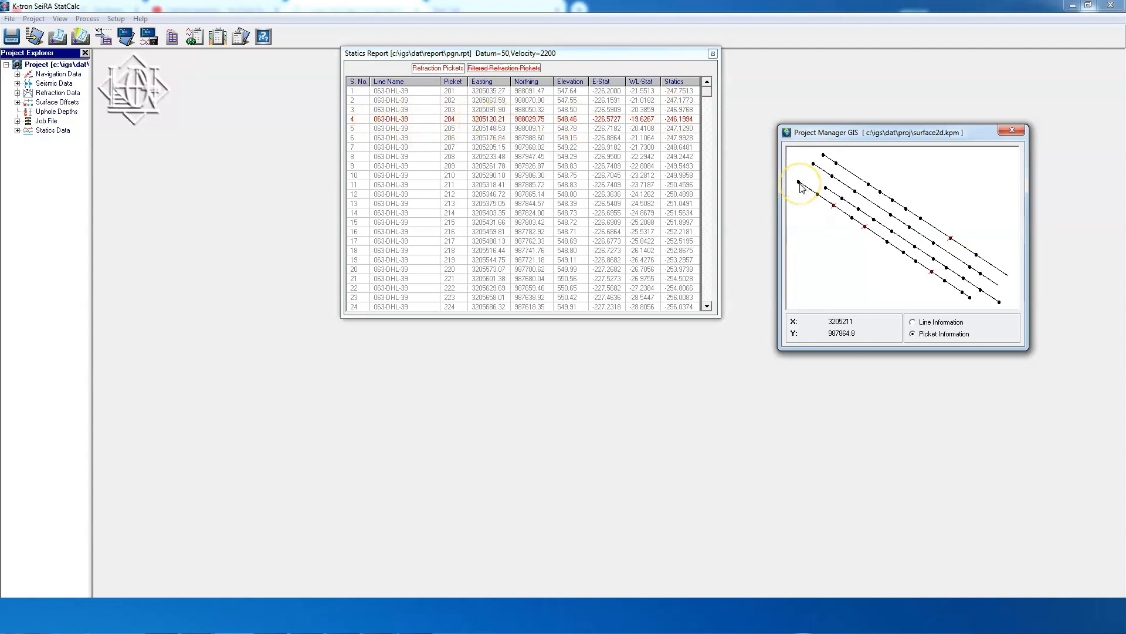
# - Examine the statics report entries along line 063-DHL-39 as far as picket 254 and beyond
pyautogui.click(707, 306)
pyautogui.moveTo(708, 306); pyautogui.dragTo(708, 307)
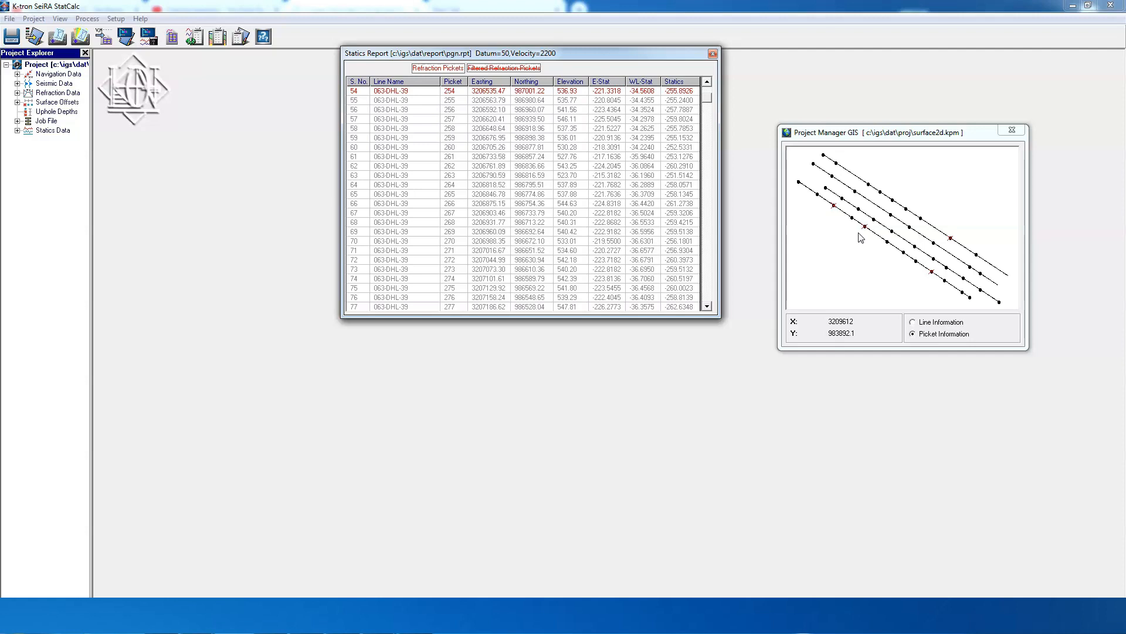
pyautogui.click(713, 54)
# - Load the color100.csf color spectrum and apply it to the project
pyautogui.click(115, 18)
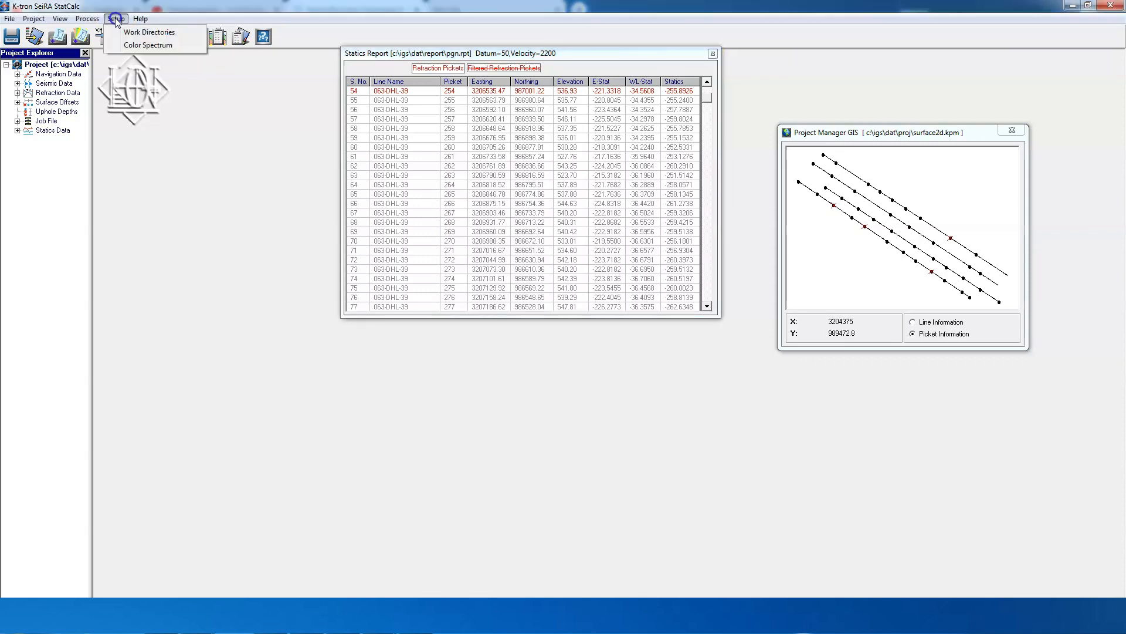
pyautogui.click(127, 45)
pyautogui.click(1040, 75)
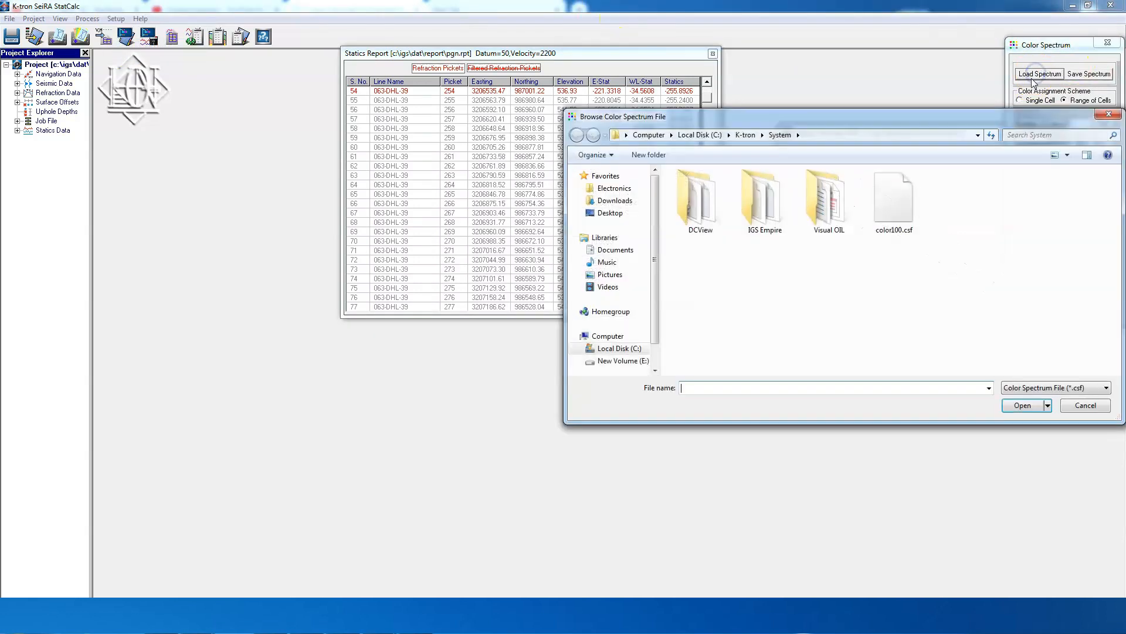
pyautogui.doubleClick(872, 201)
pyautogui.click(1048, 311)
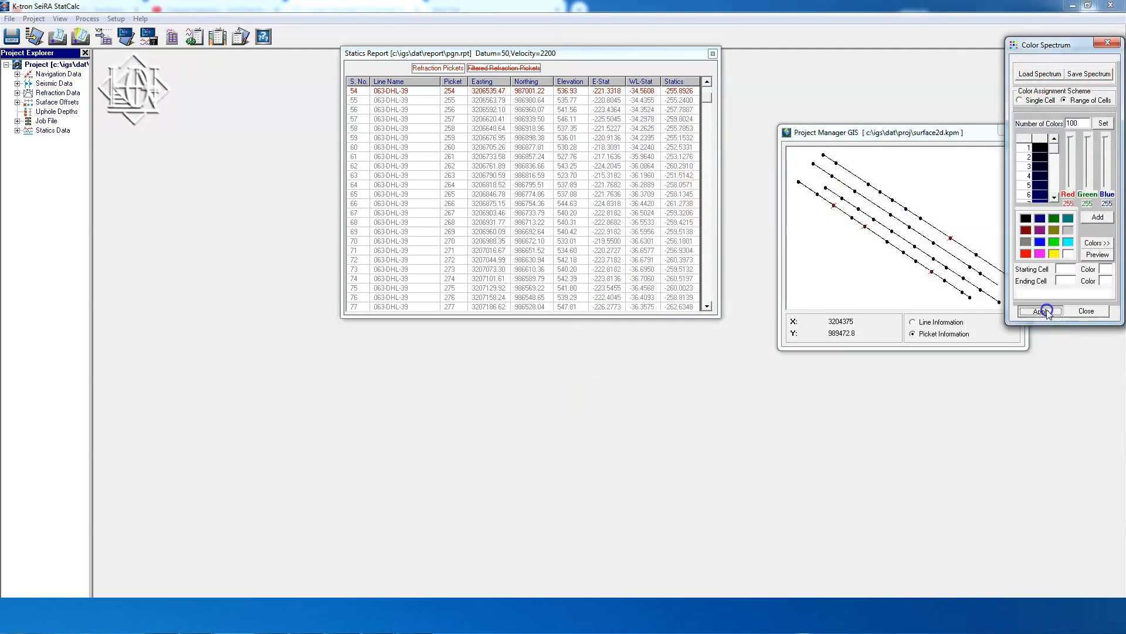
# - Display the project map as an elevation color map and switch it to the statics color map
pyautogui.click(60, 18)
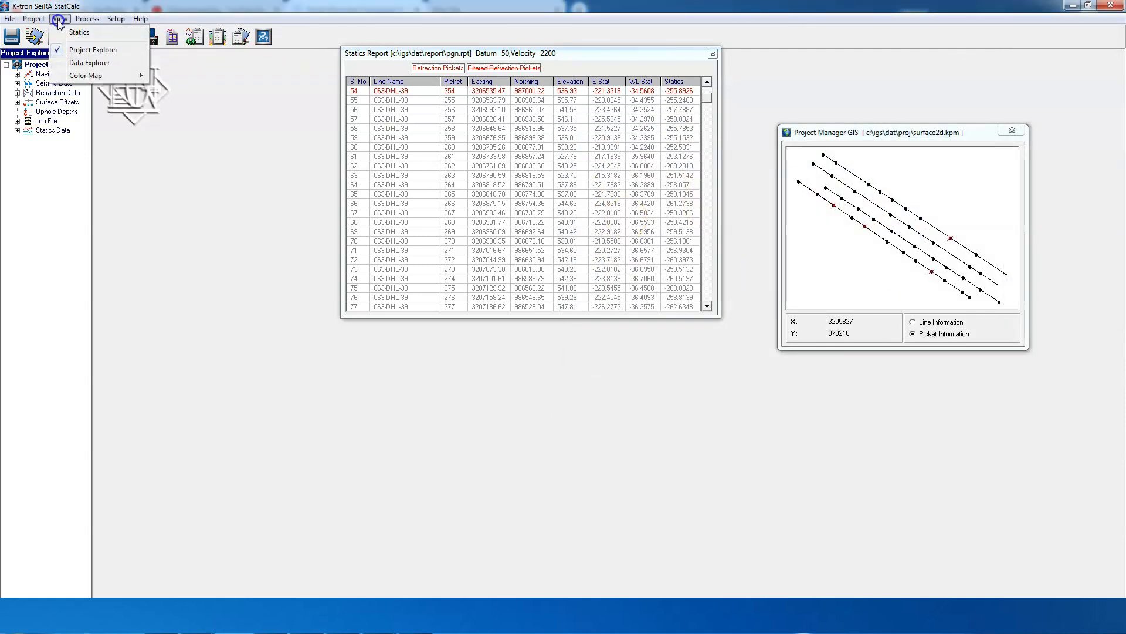
pyautogui.moveTo(105, 76)
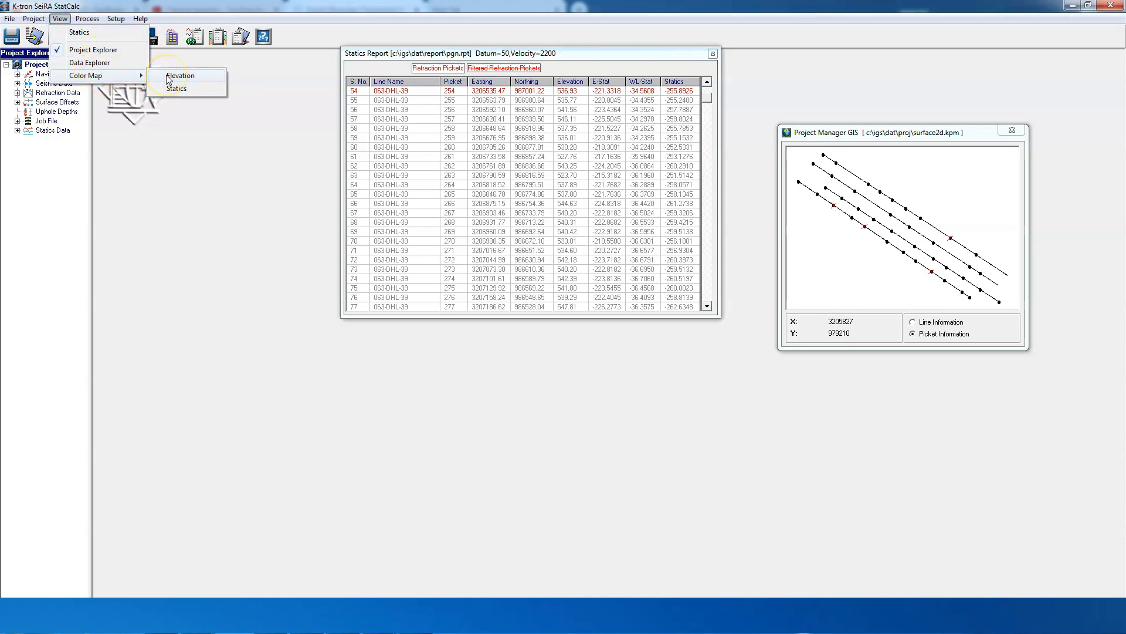
pyautogui.click(168, 78)
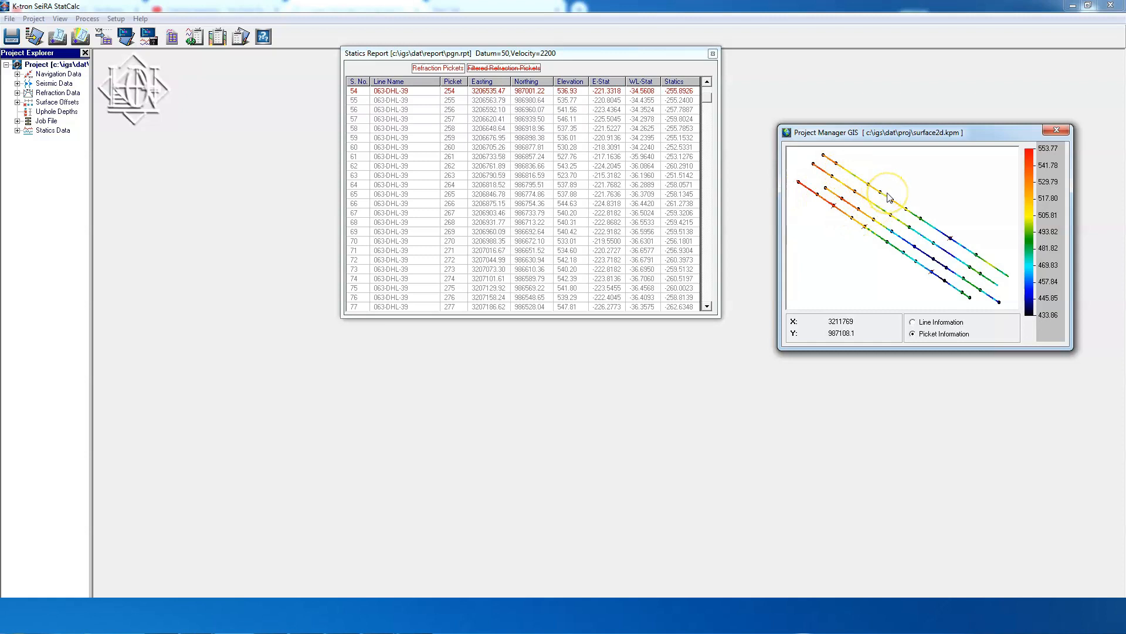
pyautogui.click(61, 19)
pyautogui.moveTo(108, 75)
pyautogui.click(169, 90)
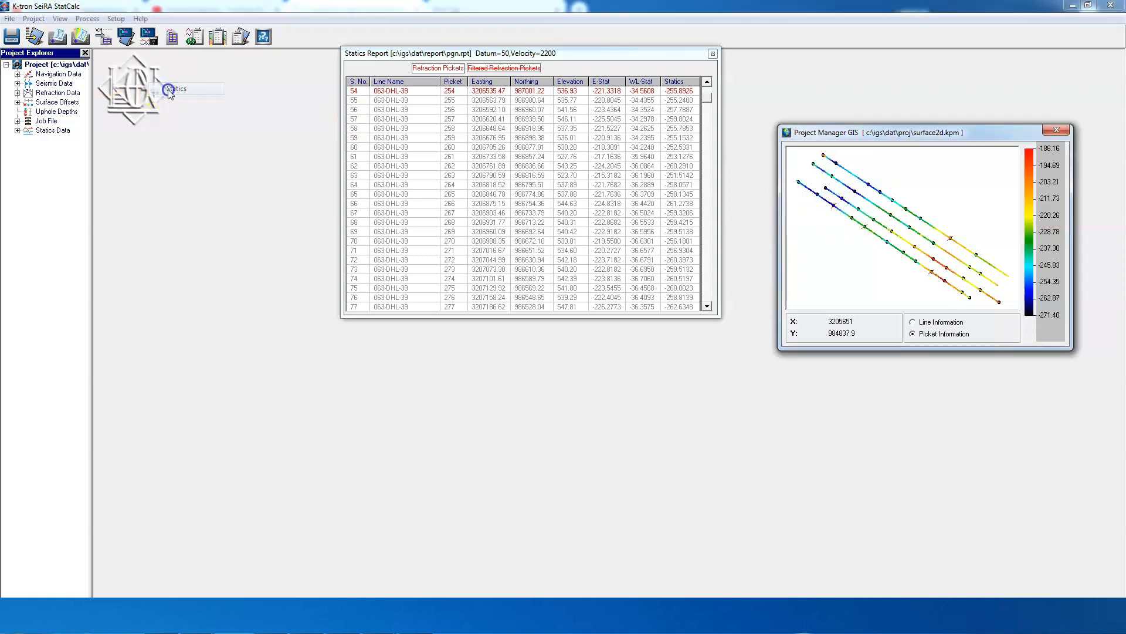